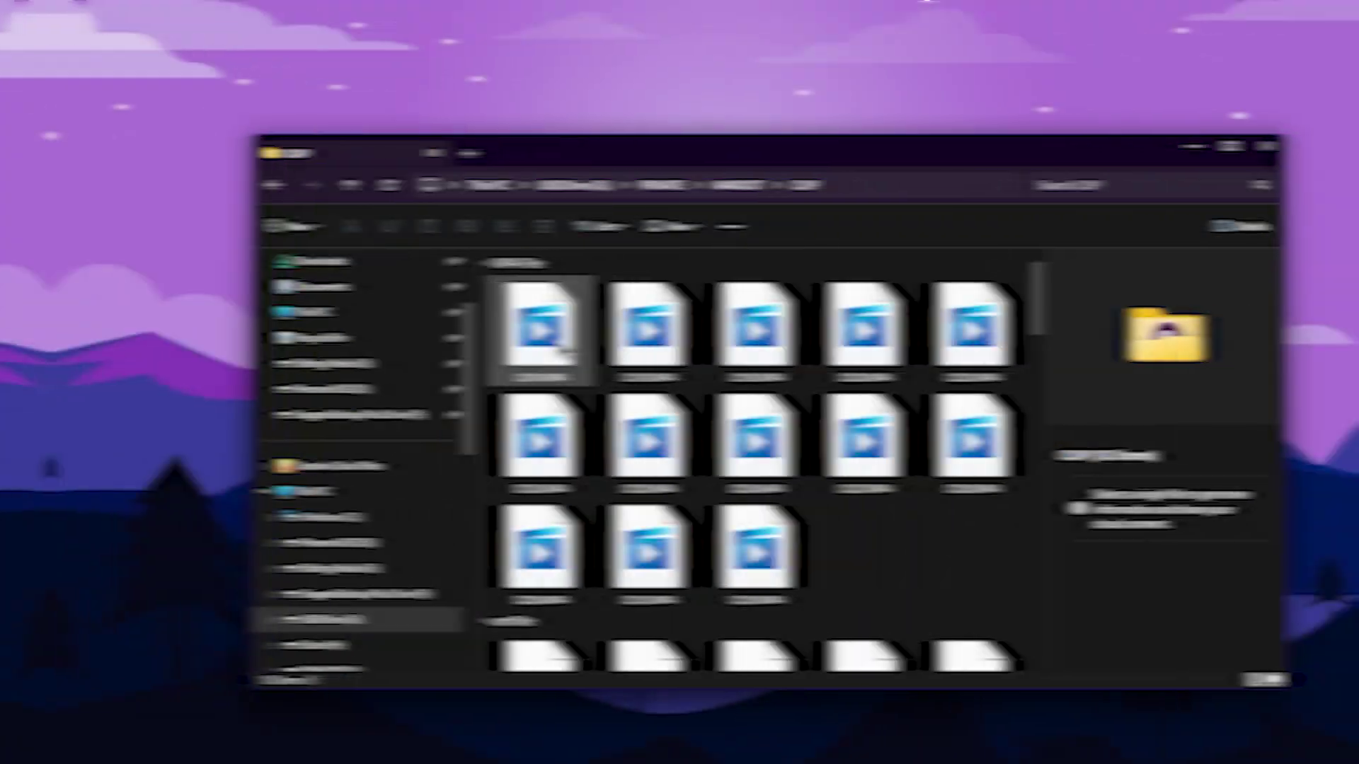
# Step: Play the clip C0191.MP4 in VLC media player and reposition the player window on the desktop
pyautogui.click(514, 340)
pyautogui.doubleClick(514, 340)
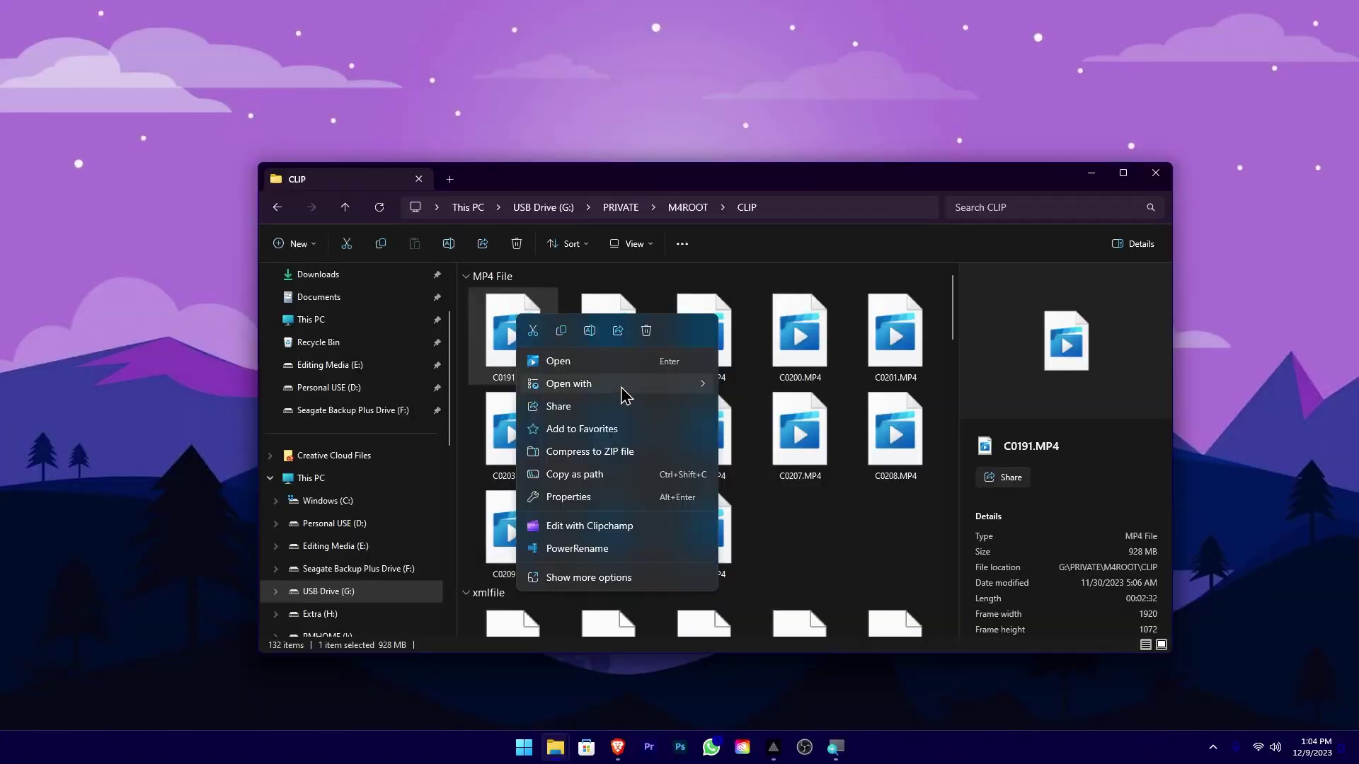
pyautogui.moveTo(626, 394)
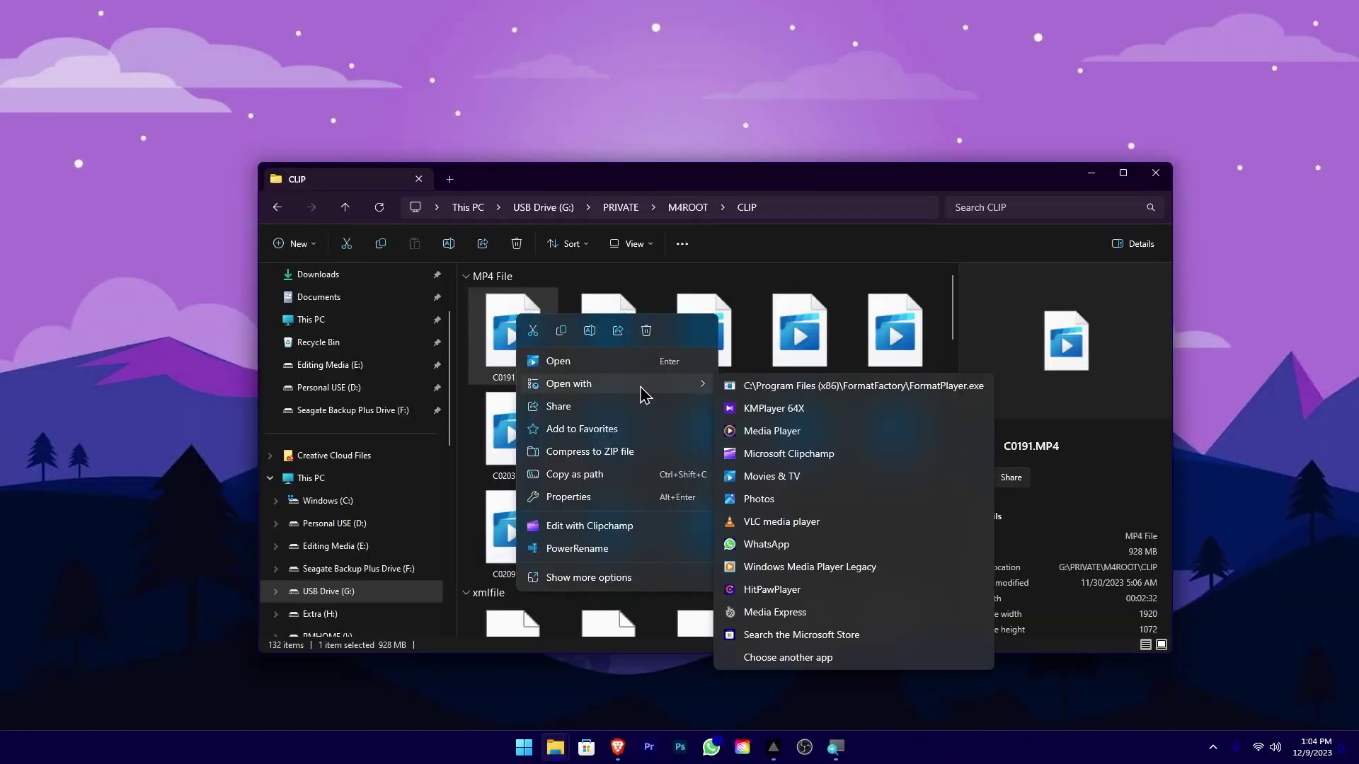
pyautogui.click(806, 524)
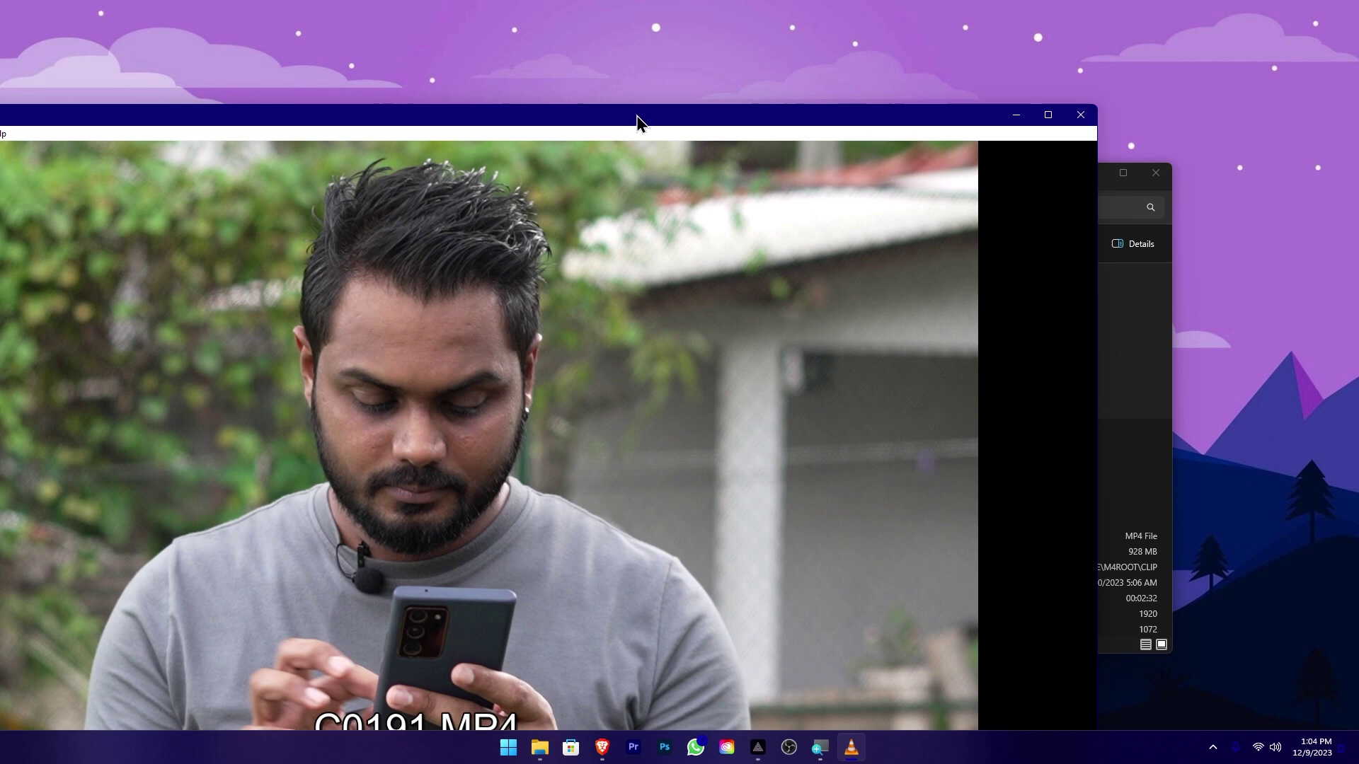
pyautogui.moveTo(634, 121); pyautogui.dragTo(809, 71)
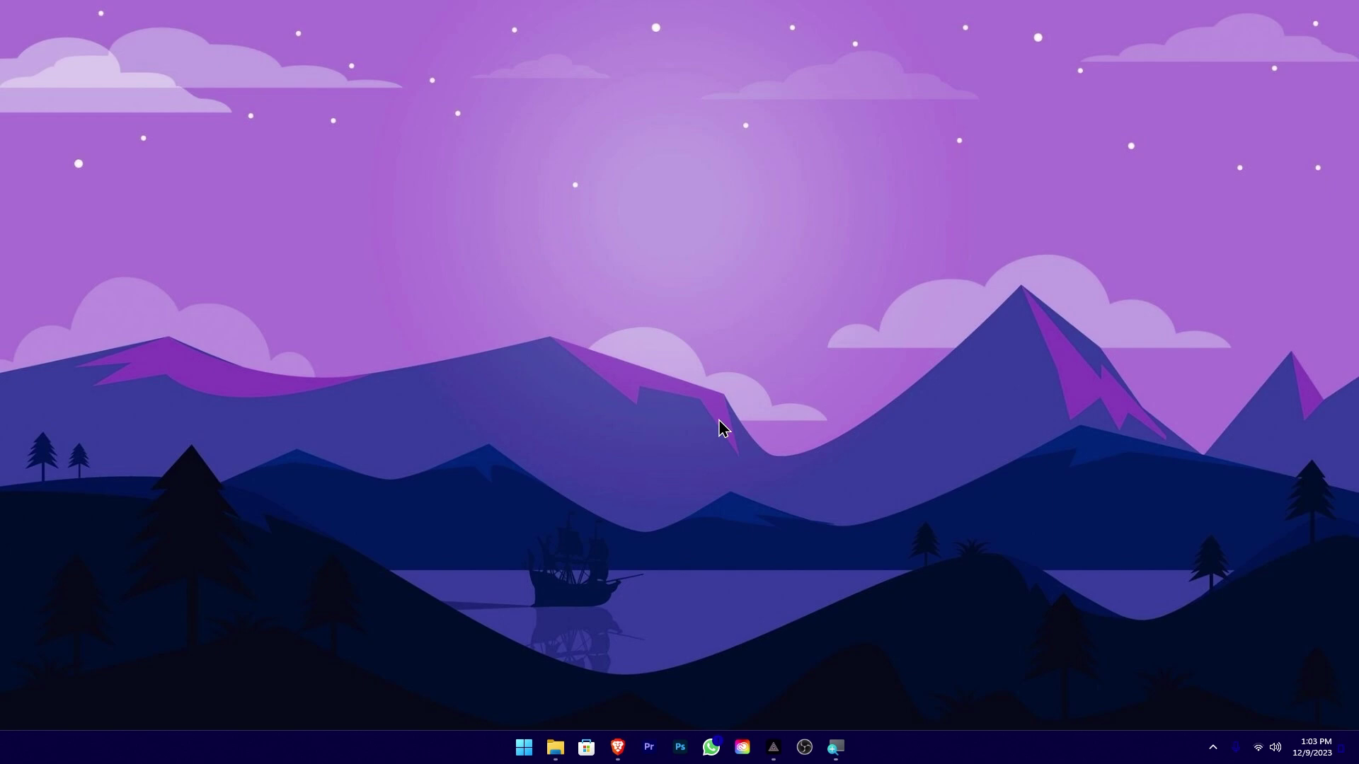
# Step: Browse to the PRIVATE > M4ROOT > CLIP folder on USB Drive (G:) in File Explorer and review its MP4 files
pyautogui.press('super+e')
pyautogui.doubleClick(711, 359)
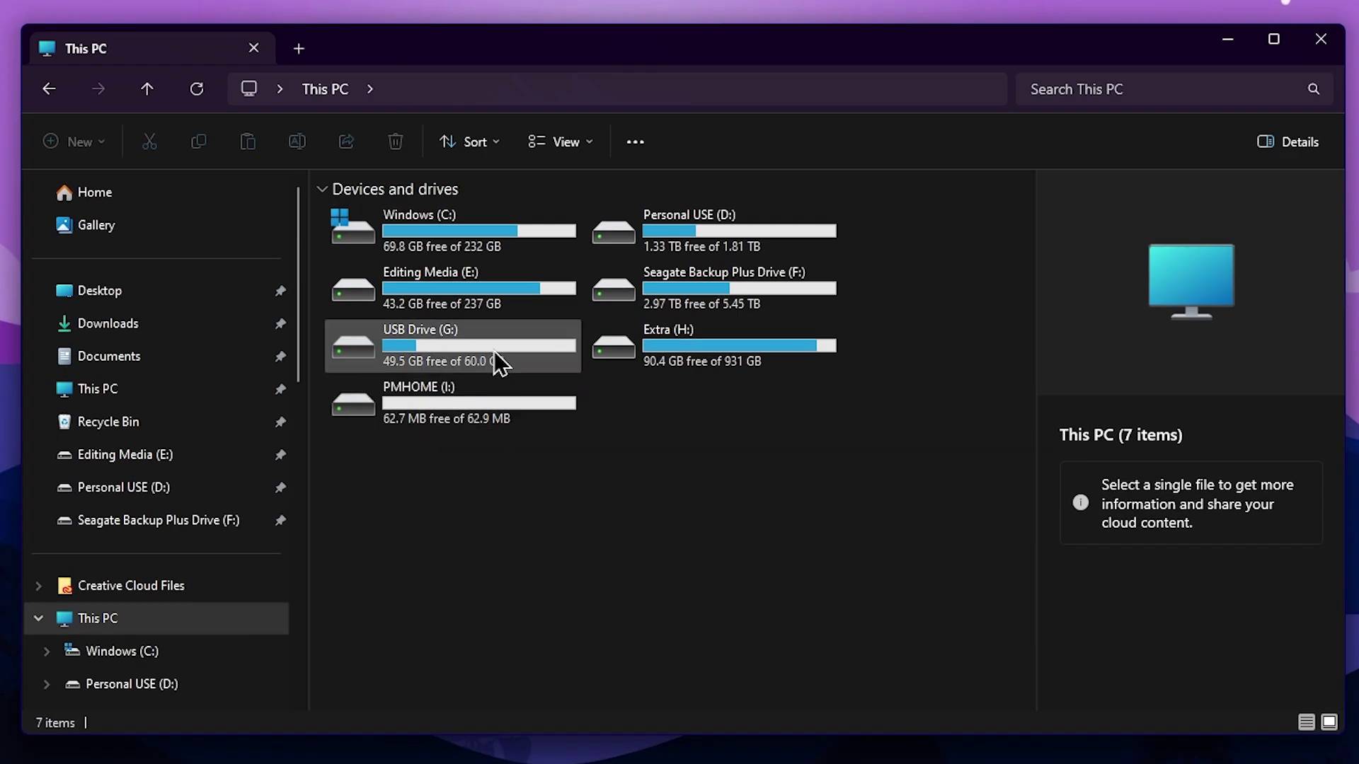
pyautogui.doubleClick(577, 395)
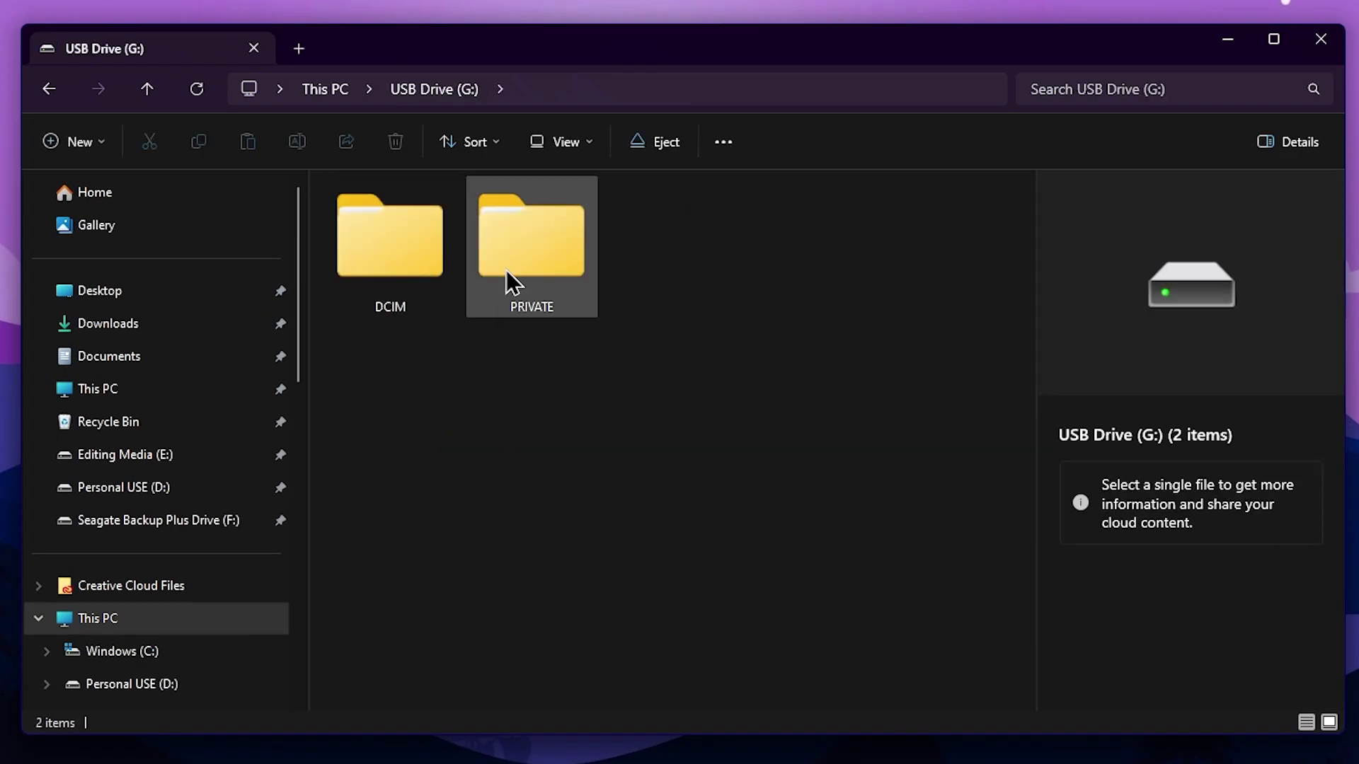
pyautogui.doubleClick(507, 269)
pyautogui.doubleClick(428, 245)
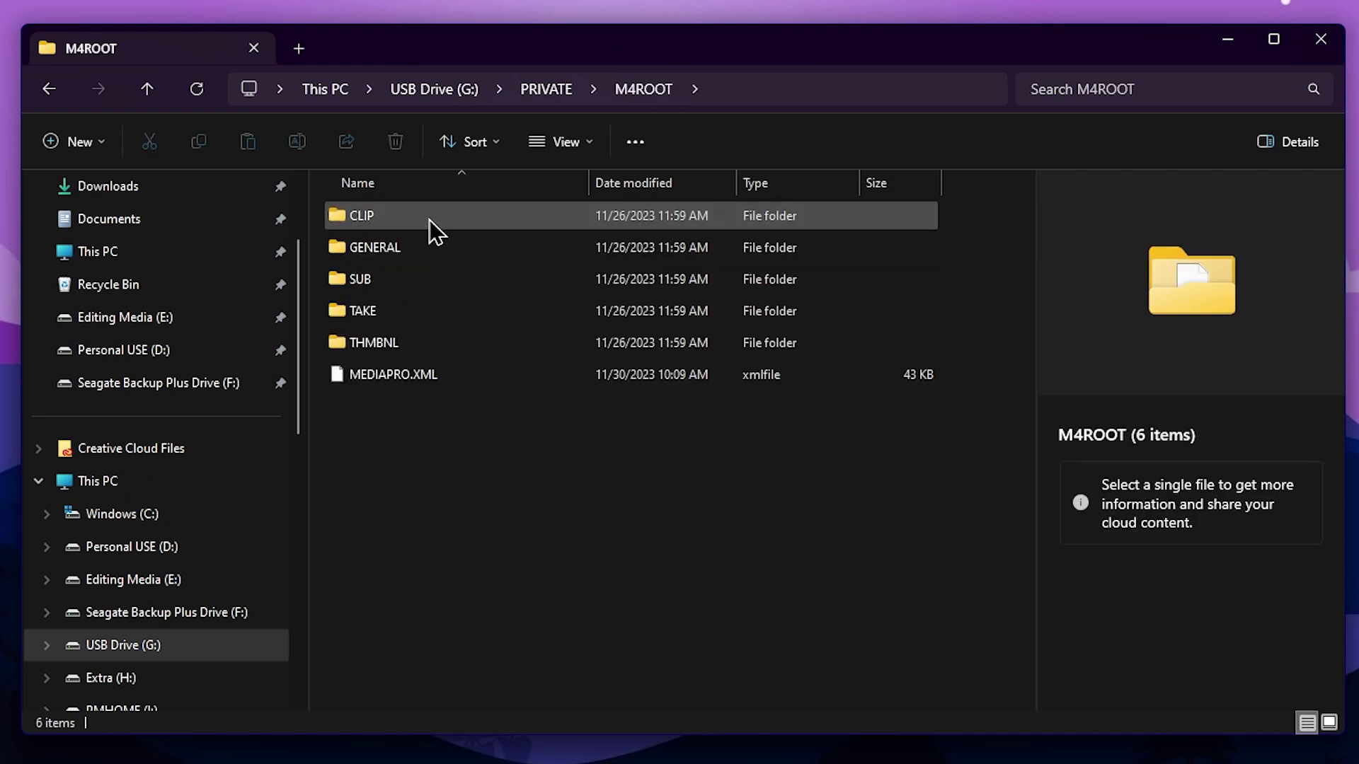
pyautogui.doubleClick(430, 219)
pyautogui.moveTo(864, 574); pyautogui.dragTo(417, 258)
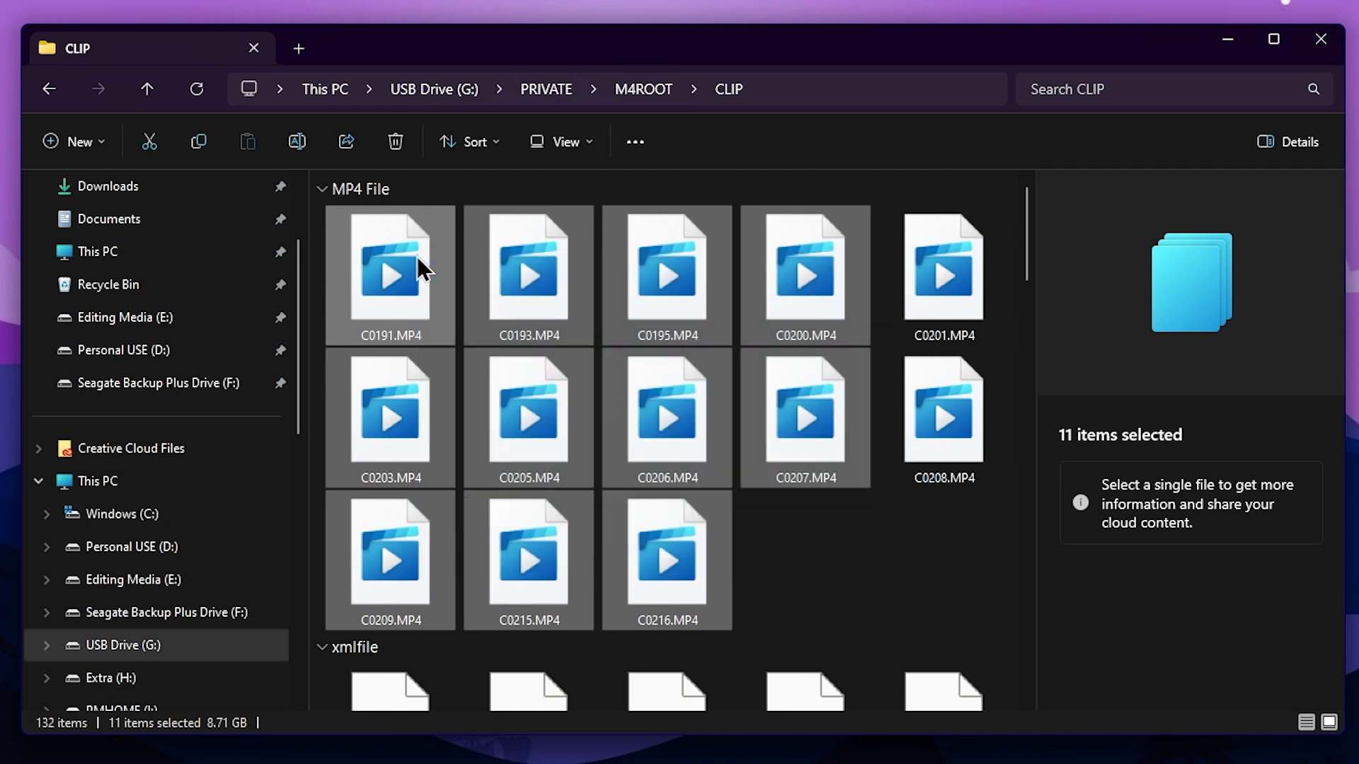
pyautogui.click(859, 550)
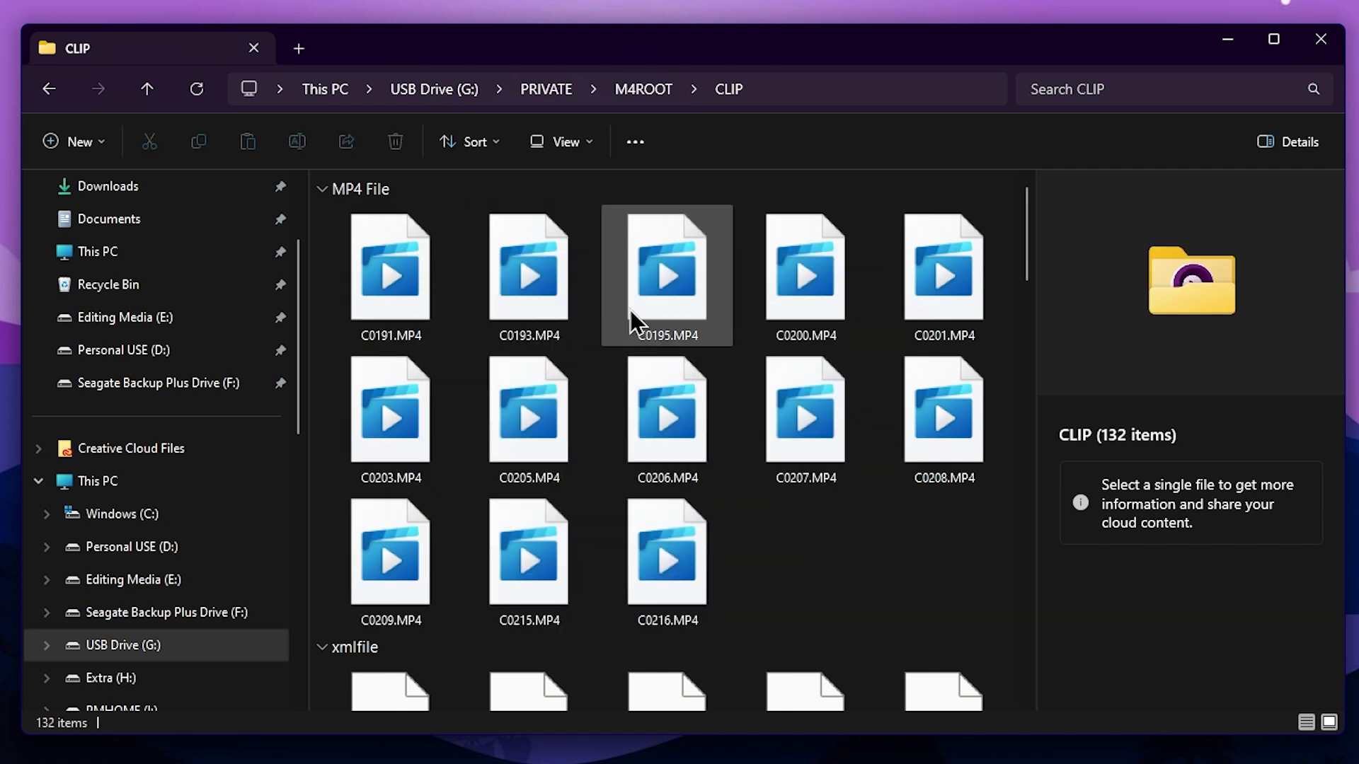
# Step: Try to play C0191.MP4 in the default video player, and close the player
pyautogui.doubleClick(419, 282)
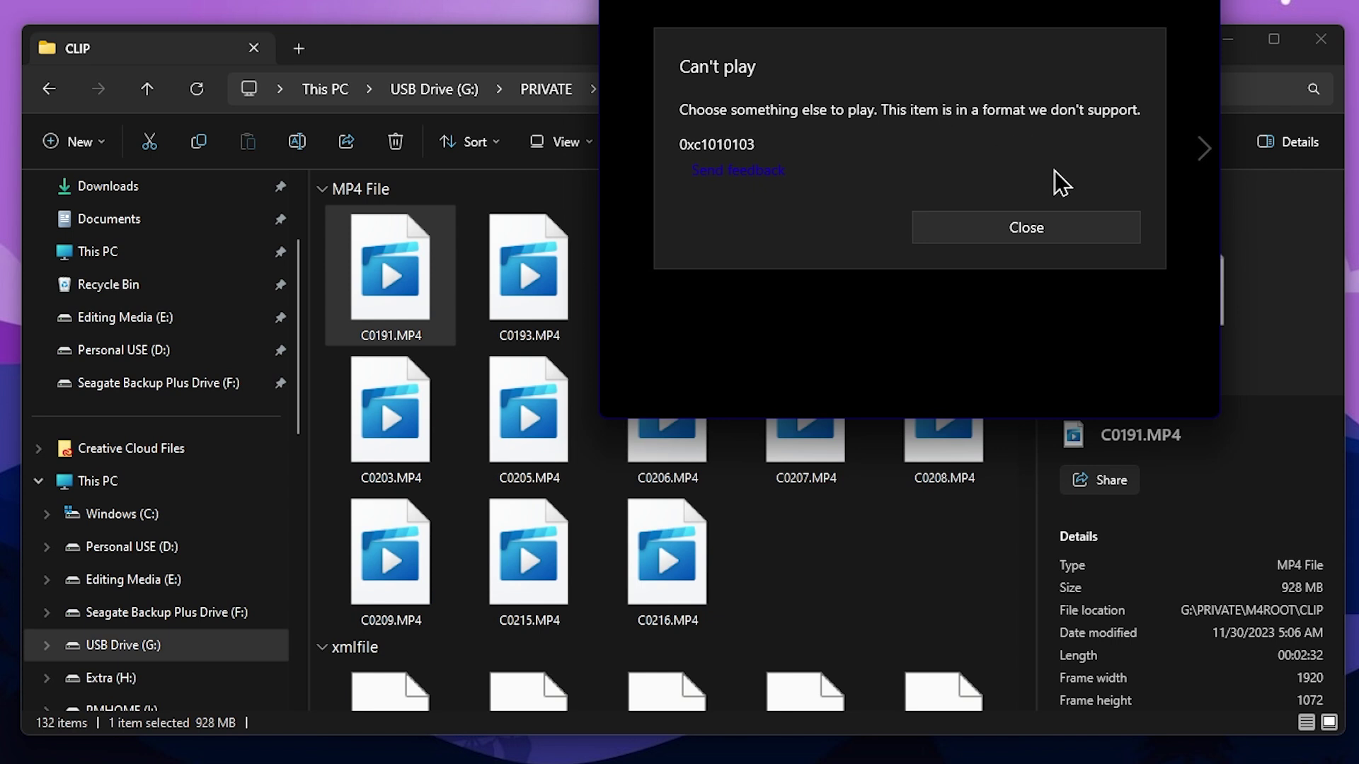
pyautogui.click(1067, 228)
pyautogui.click(1026, 228)
pyautogui.hotkey('alt', 'F4')
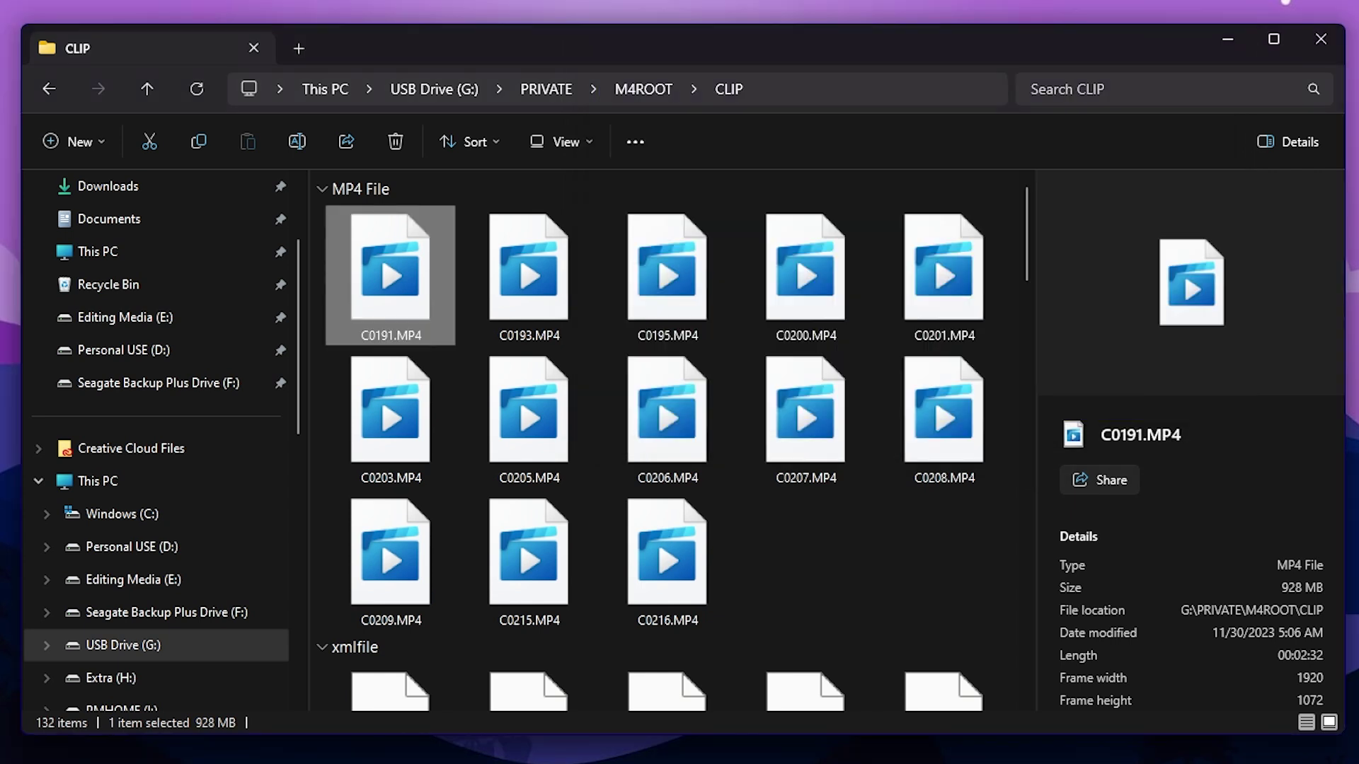
# Step: Play C0191.MP4 with VLC media player, reposition its window, and close the player
pyautogui.rightClick(397, 246)
pyautogui.moveTo(551, 346)
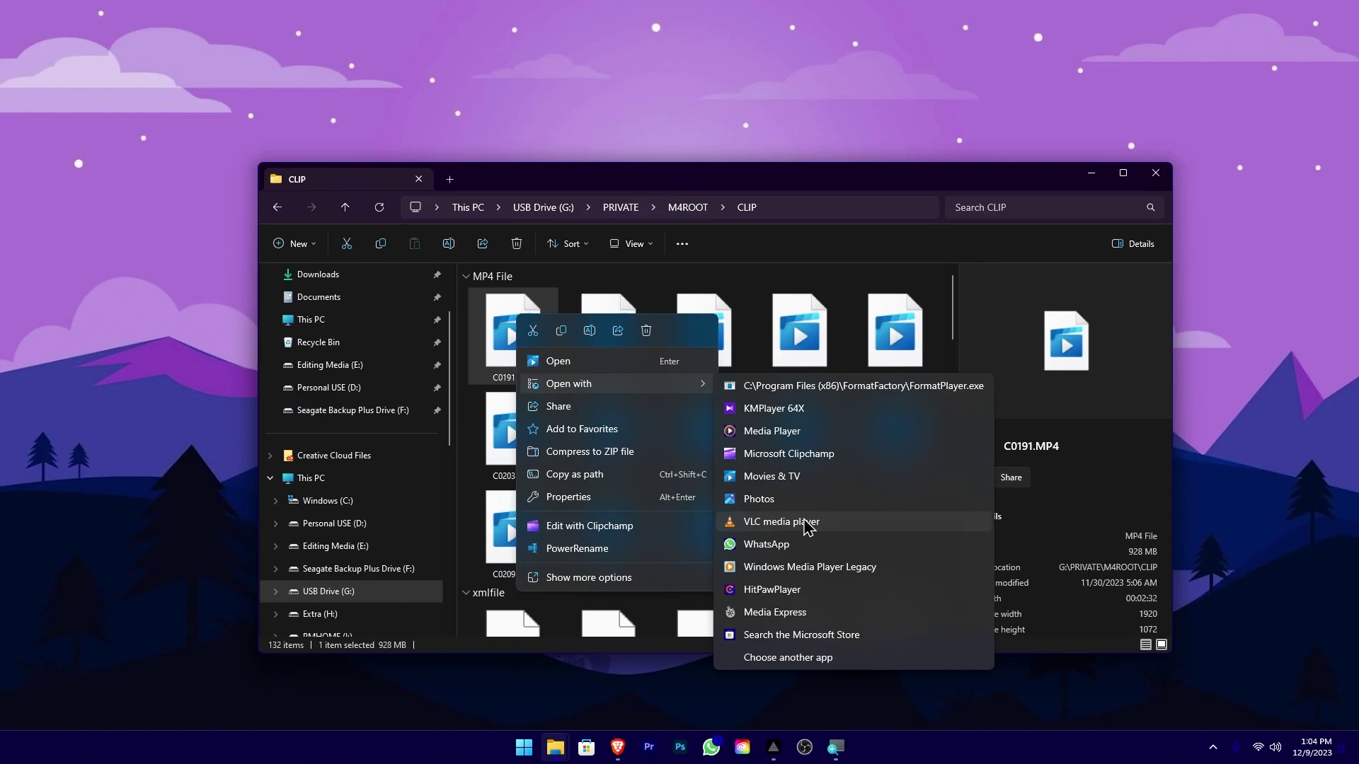
pyautogui.click(782, 522)
pyautogui.click(130, 348)
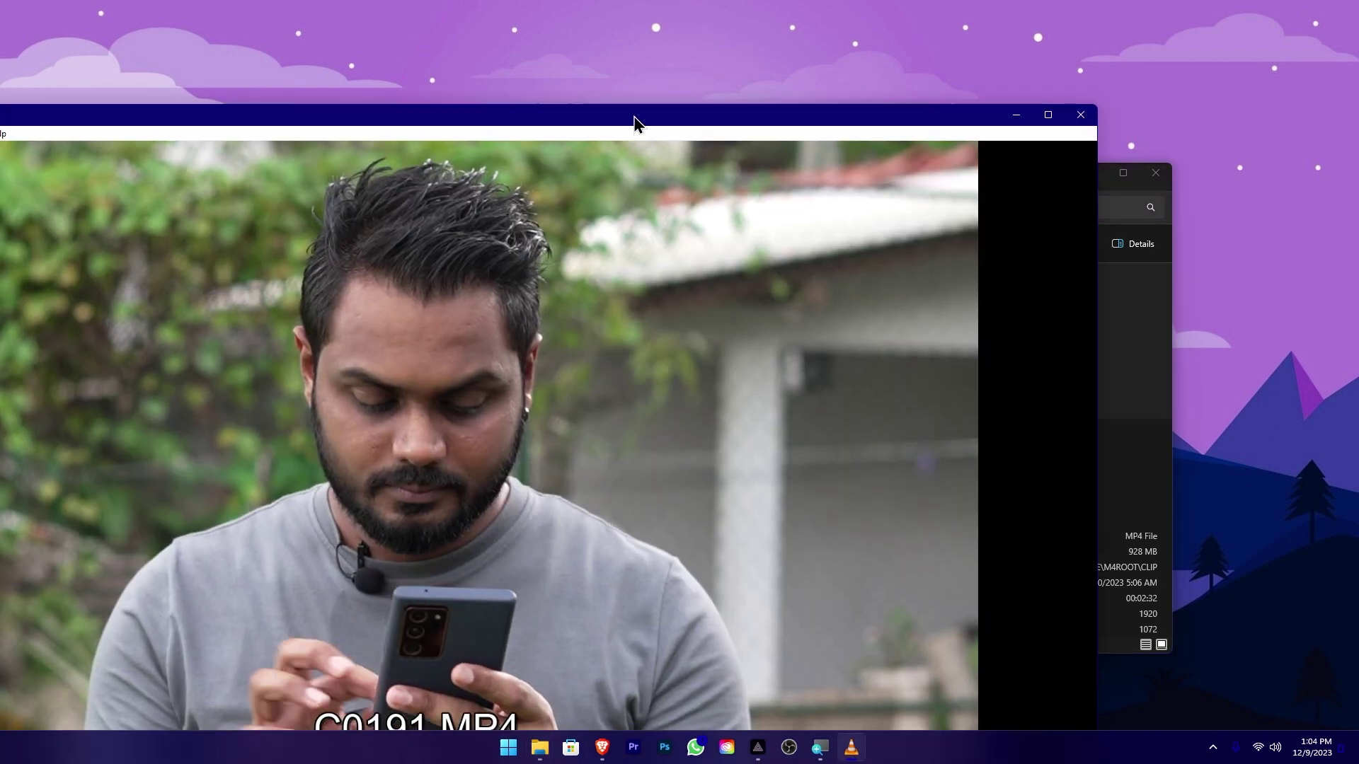
pyautogui.moveTo(634, 124); pyautogui.dragTo(800, 61)
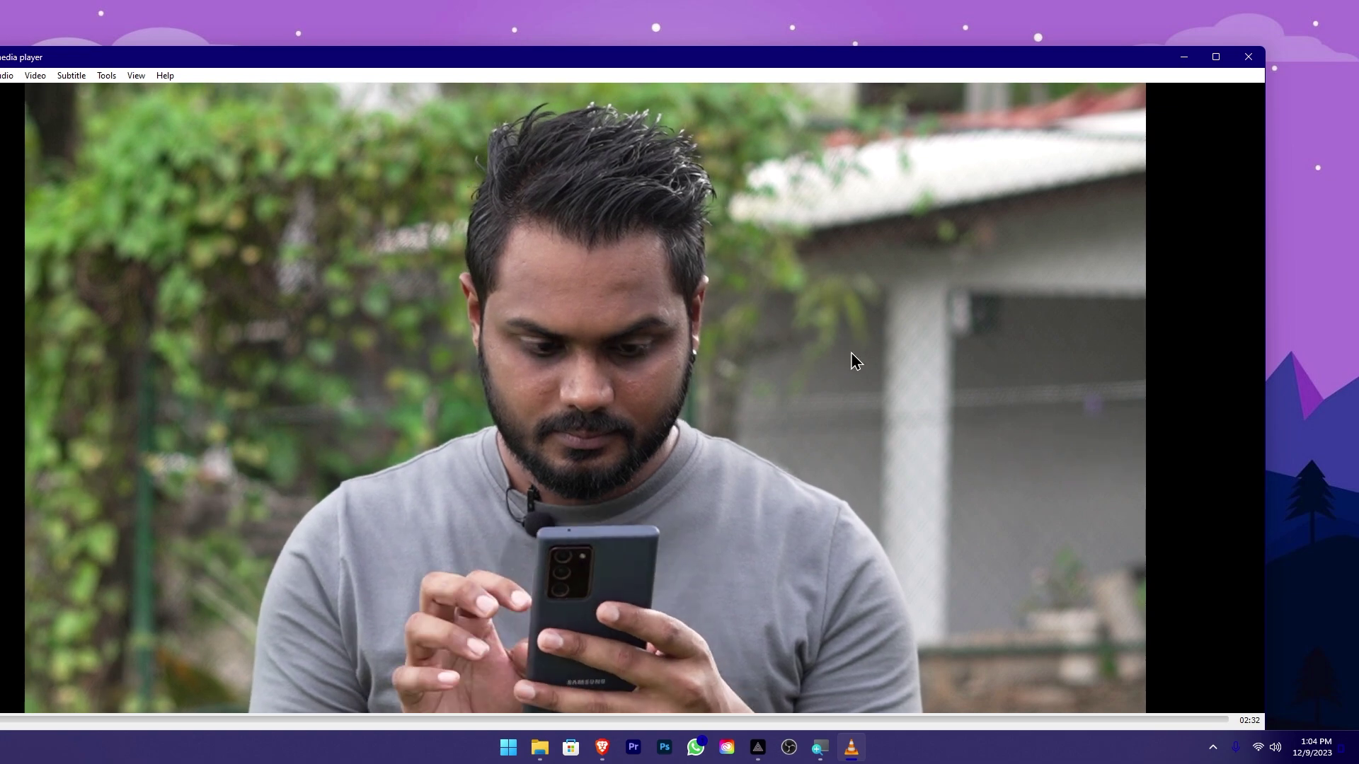
pyautogui.click(1248, 56)
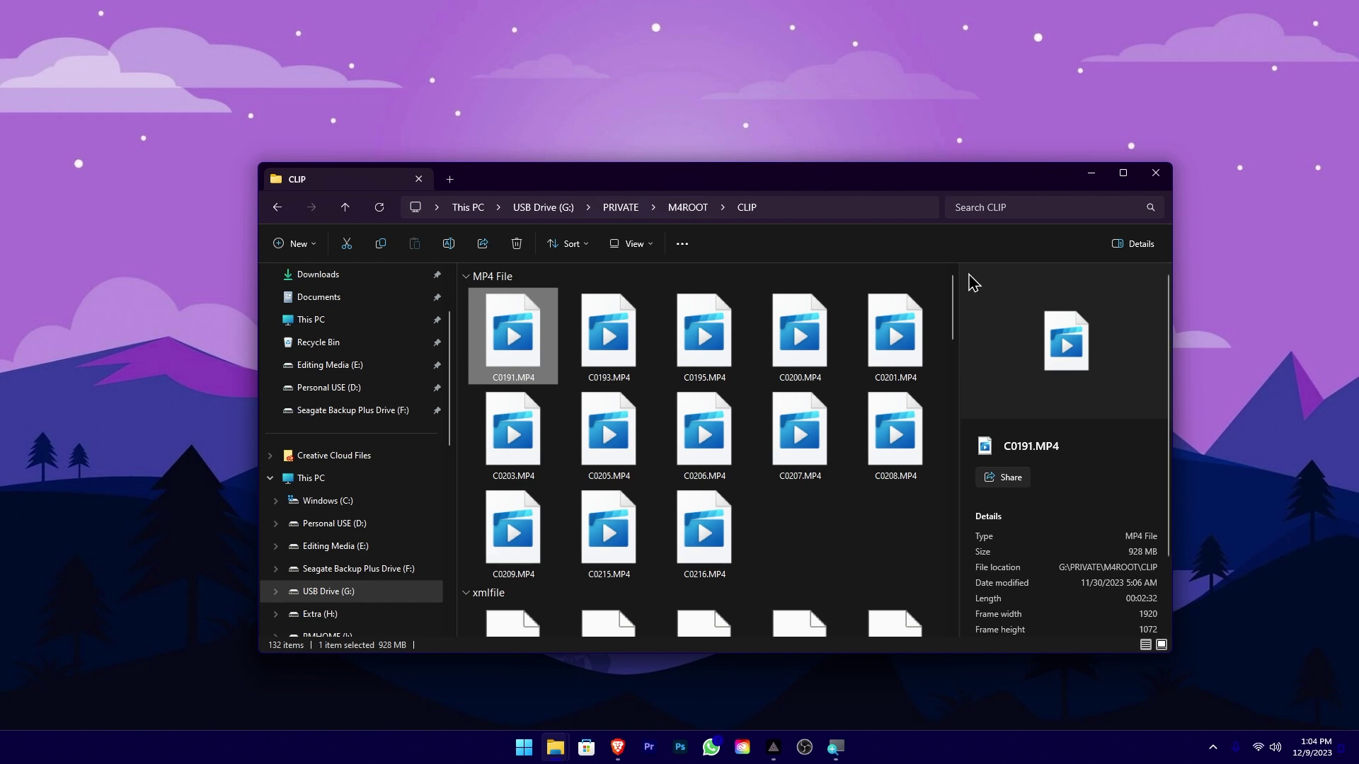
# Step: Switch to the mpv website in Brave and open the SourceForge files for the Windows builds by shinchiro from its installation page
pyautogui.click(1093, 177)
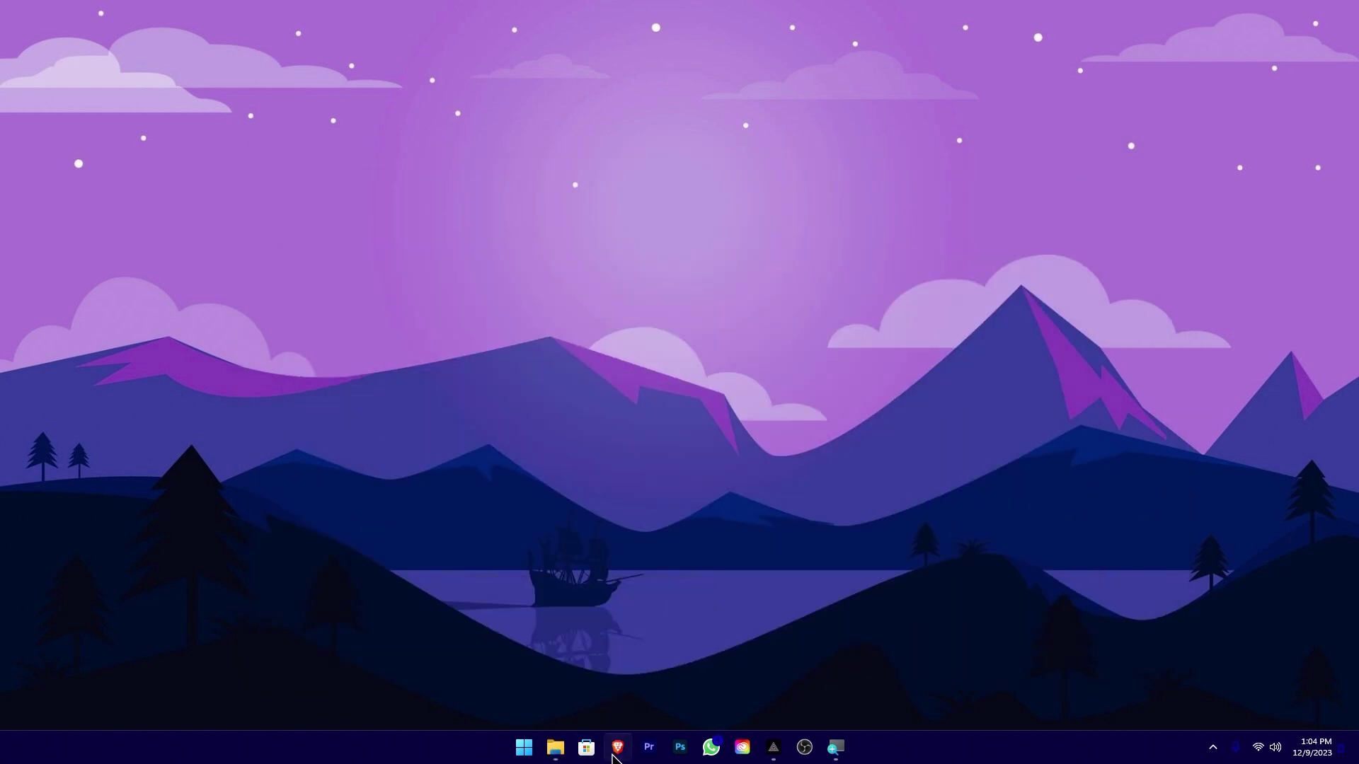
pyautogui.click(616, 749)
pyautogui.scroll(-7, 610, 397)
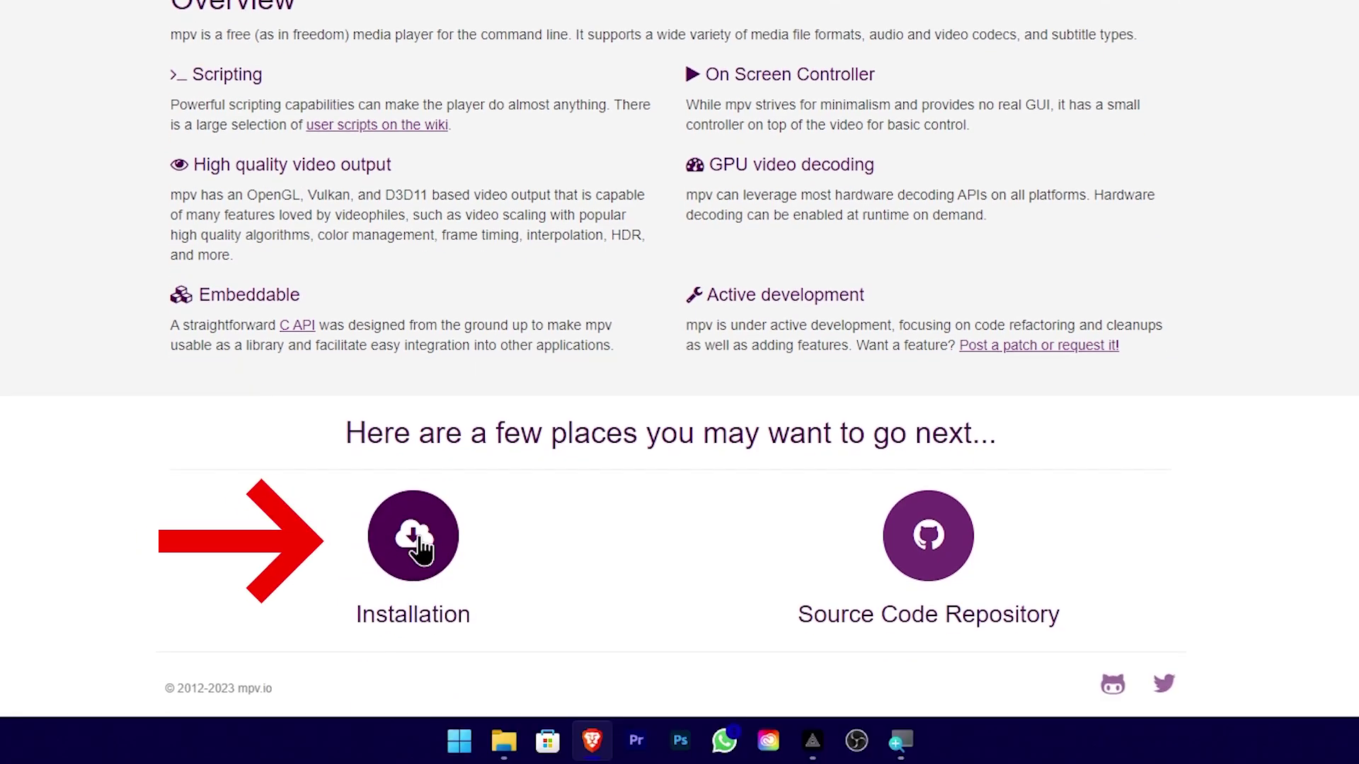
pyautogui.click(422, 547)
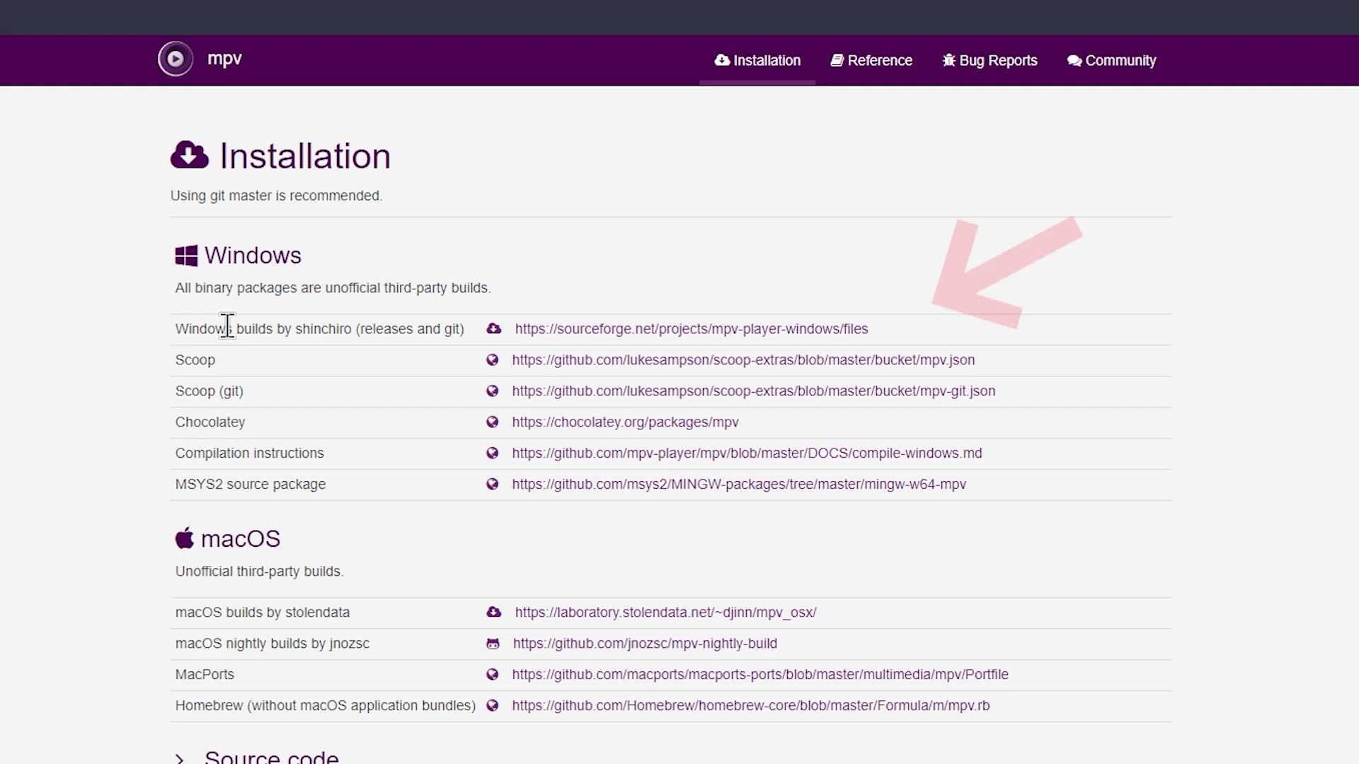
pyautogui.moveTo(175, 330); pyautogui.dragTo(366, 337)
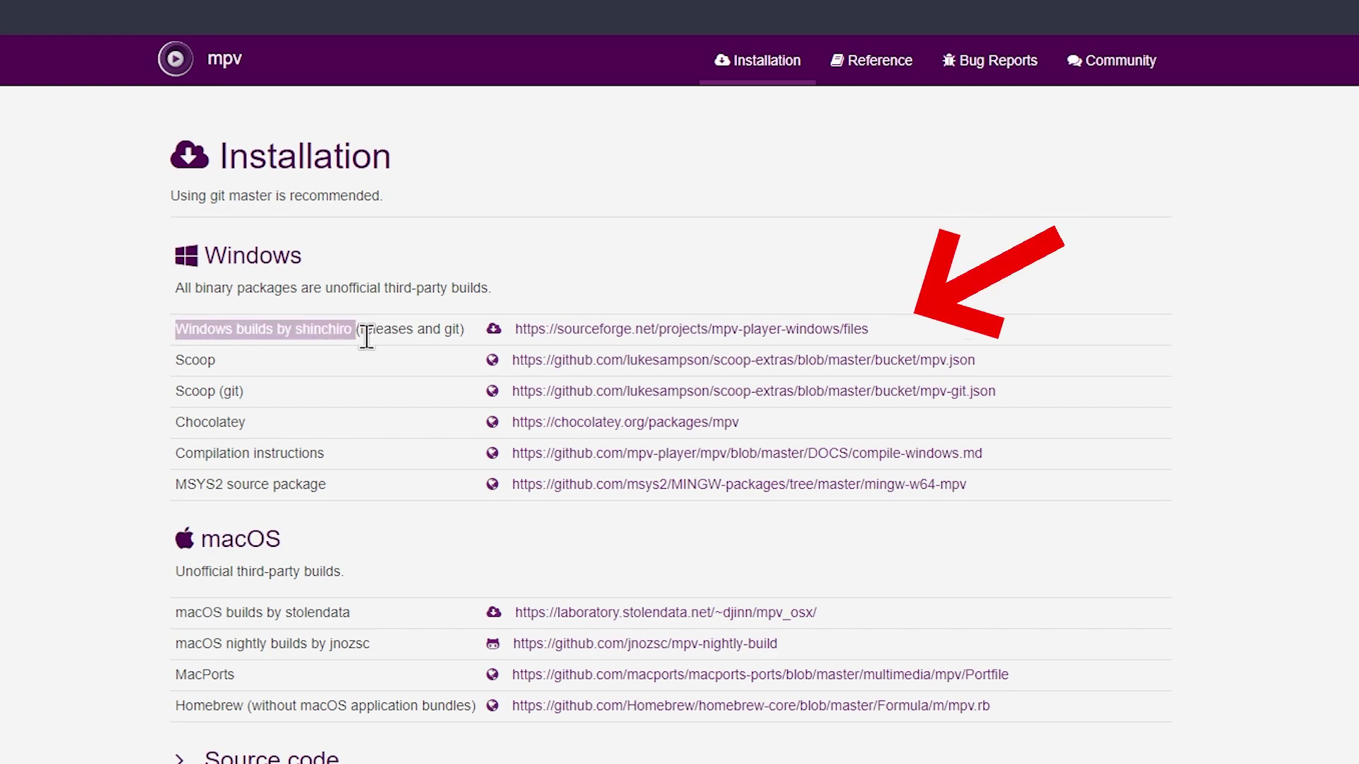
pyautogui.click(567, 330)
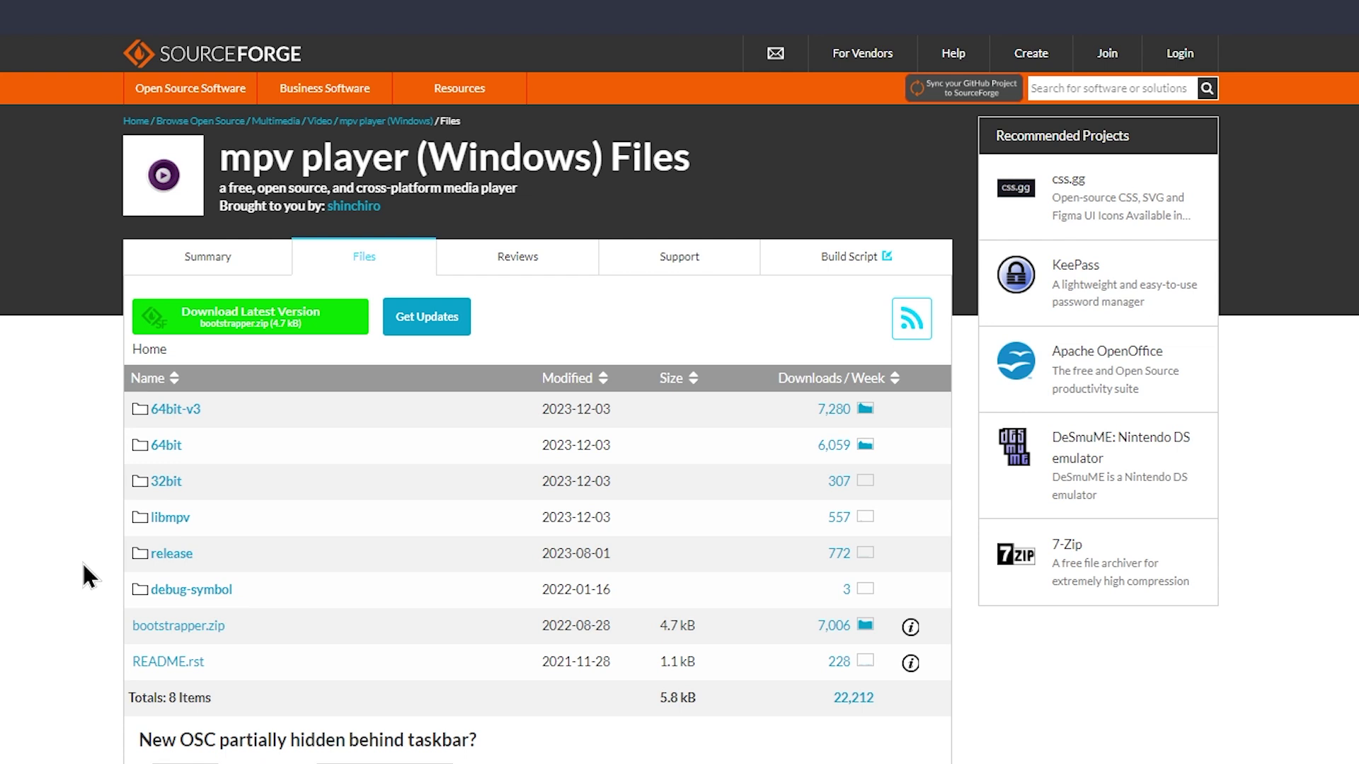
# Step: Download mpv-0.36.0-x86_64.7z from the release folder and save it in Downloads
pyautogui.click(188, 558)
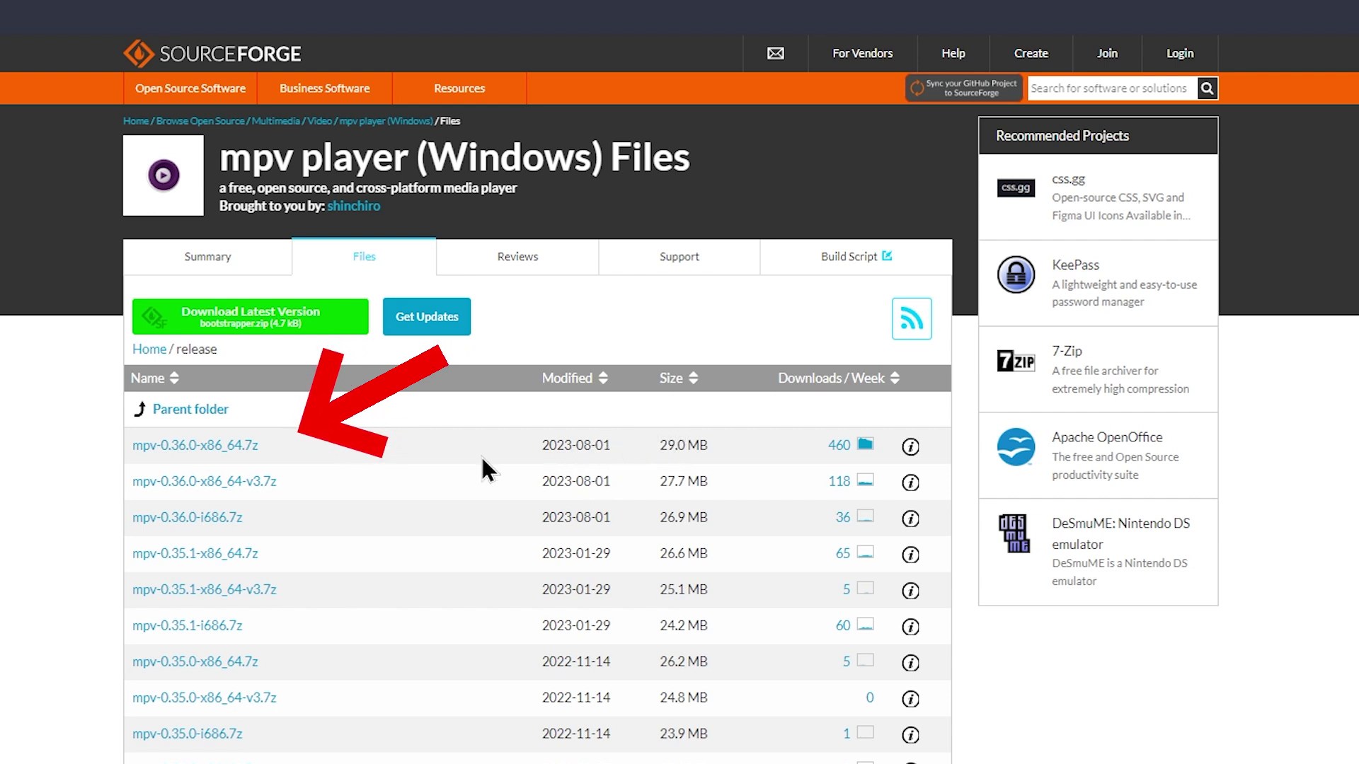
pyautogui.click(236, 447)
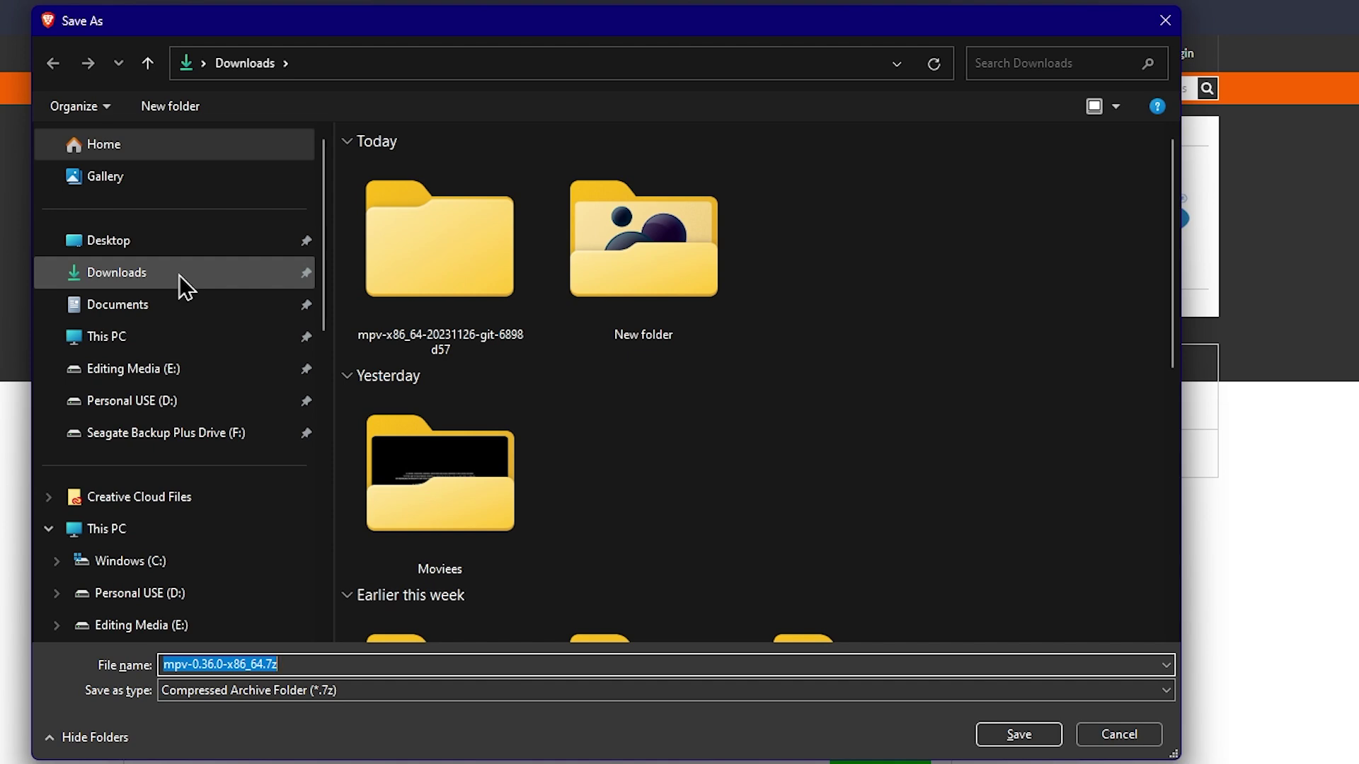
pyautogui.click(180, 275)
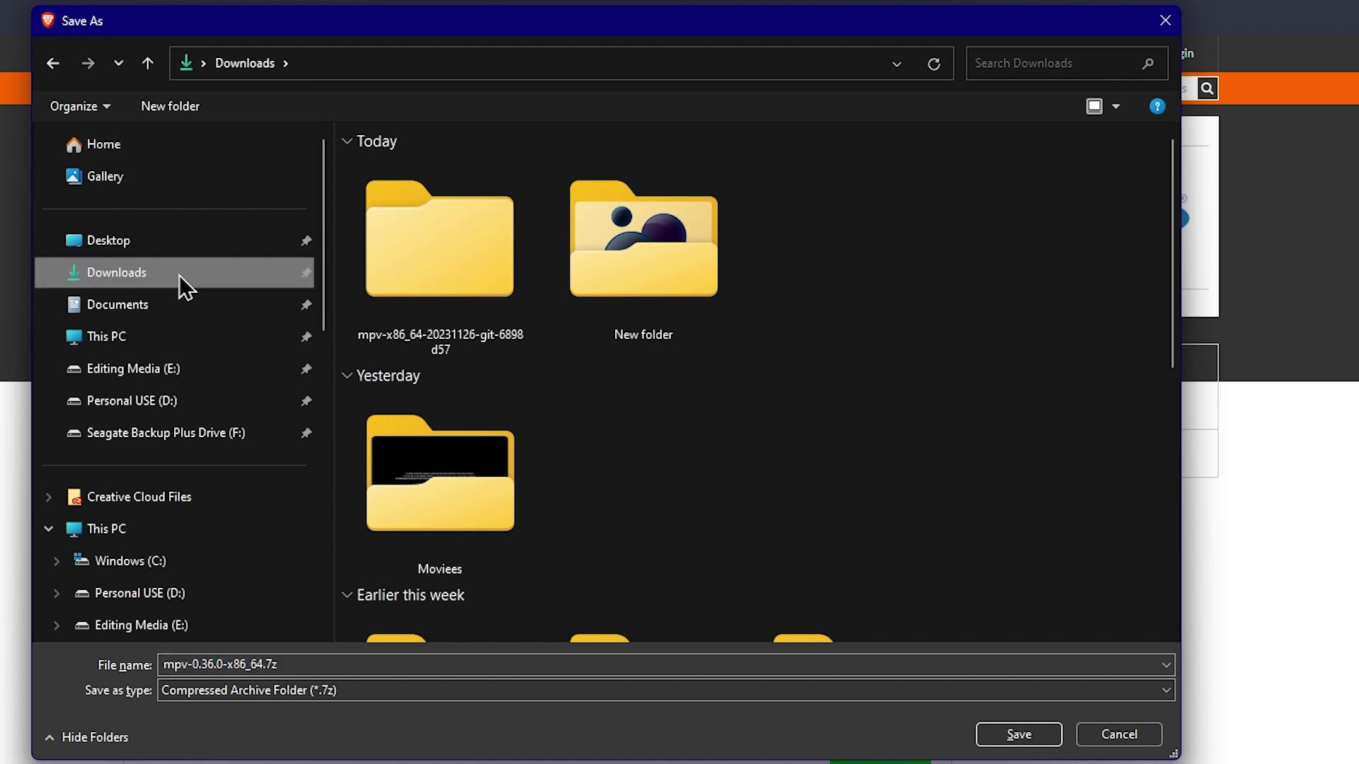
pyautogui.click(1007, 740)
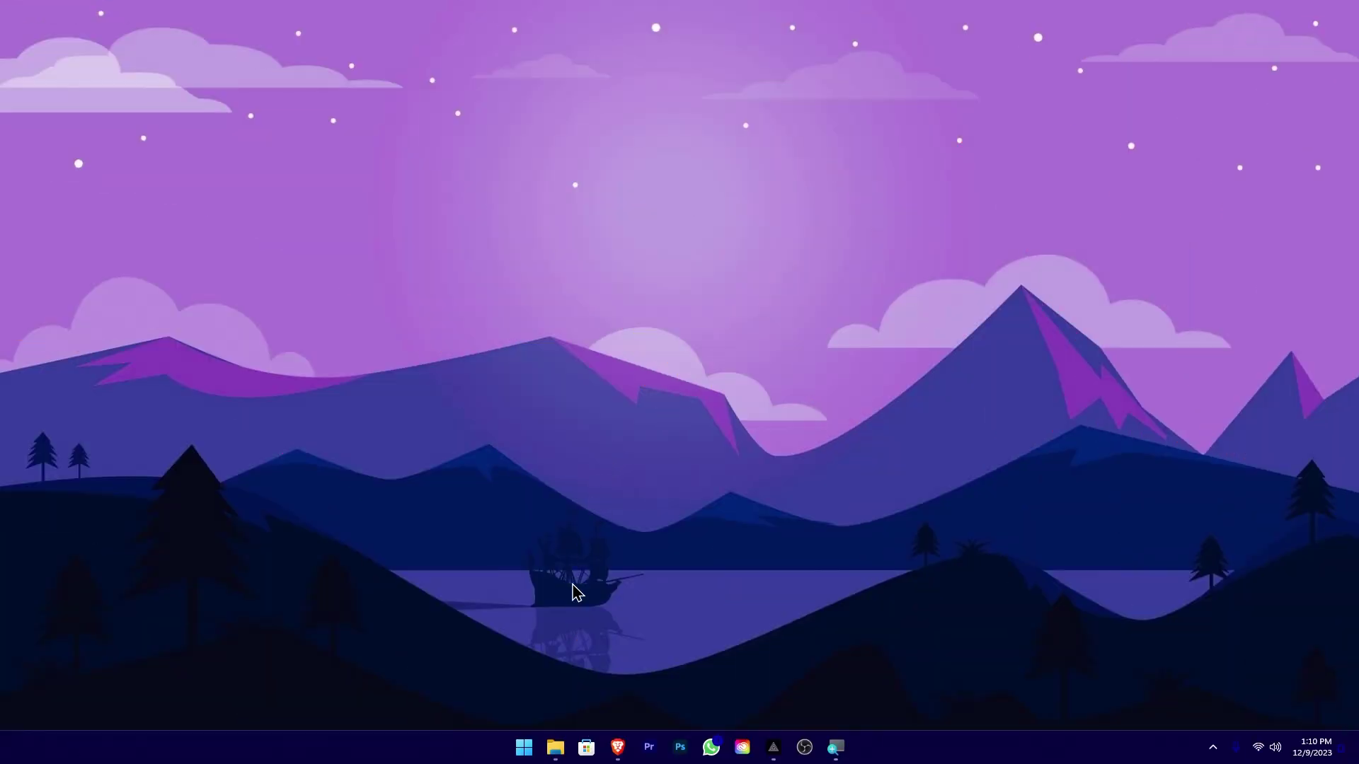
pyautogui.moveTo(558, 749)
pyautogui.click(699, 702)
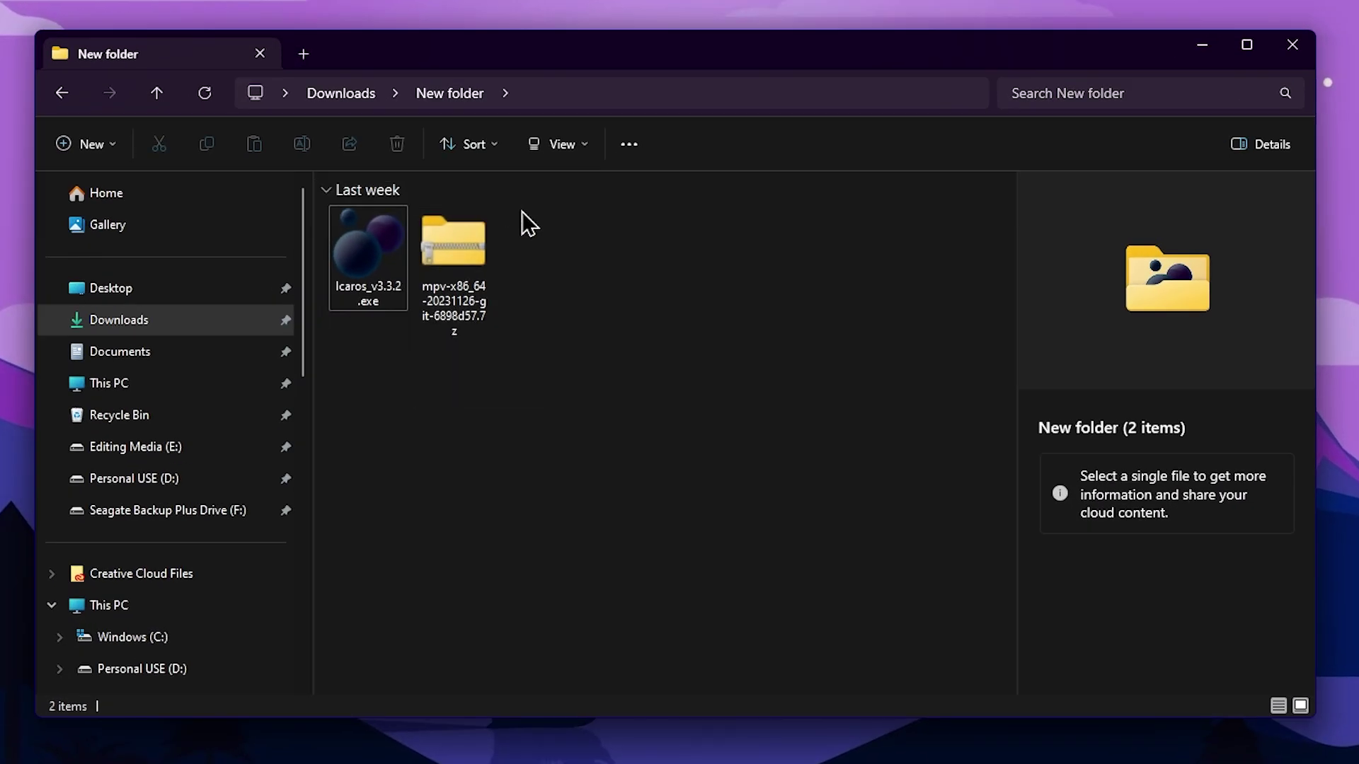
pyautogui.moveTo(513, 329); pyautogui.dragTo(447, 242)
pyautogui.moveTo(553, 431); pyautogui.dragTo(519, 328)
pyautogui.moveTo(511, 300); pyautogui.dragTo(442, 202)
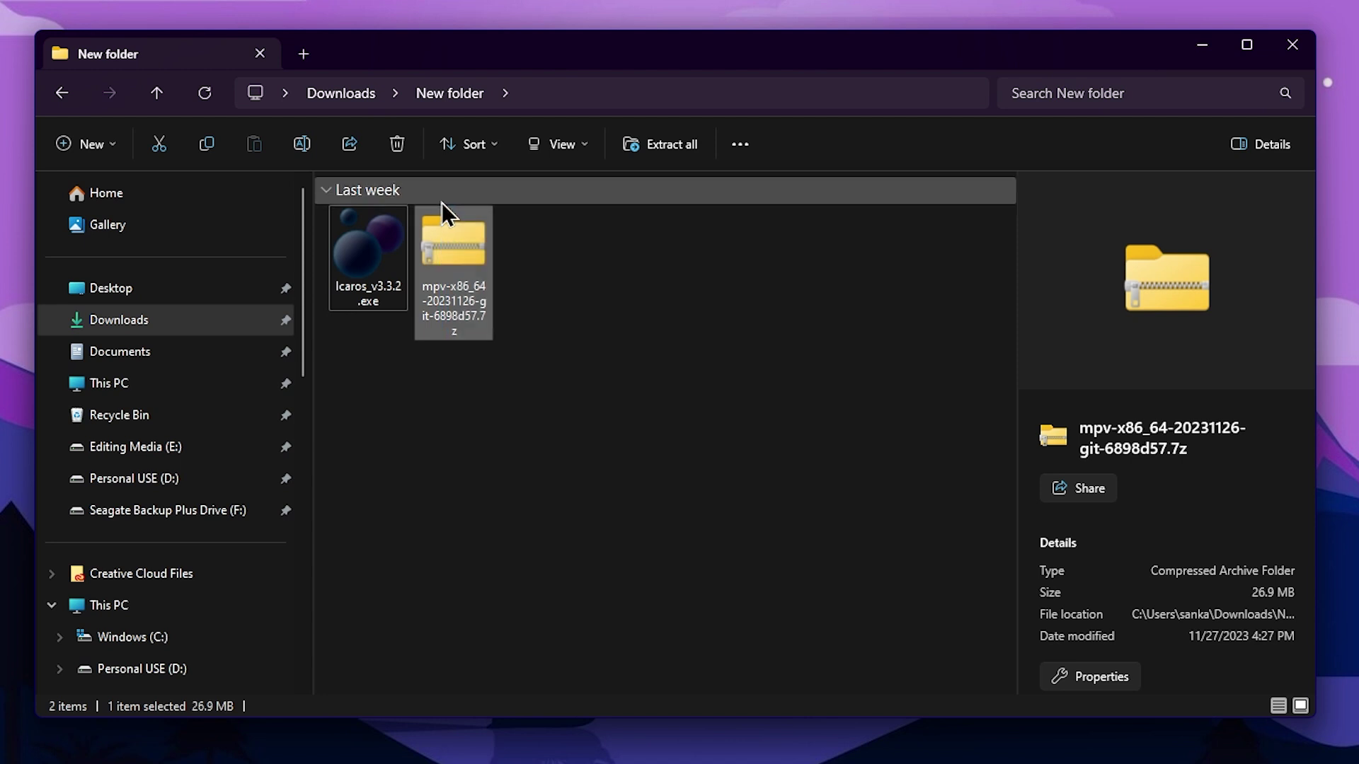
pyautogui.rightClick(439, 249)
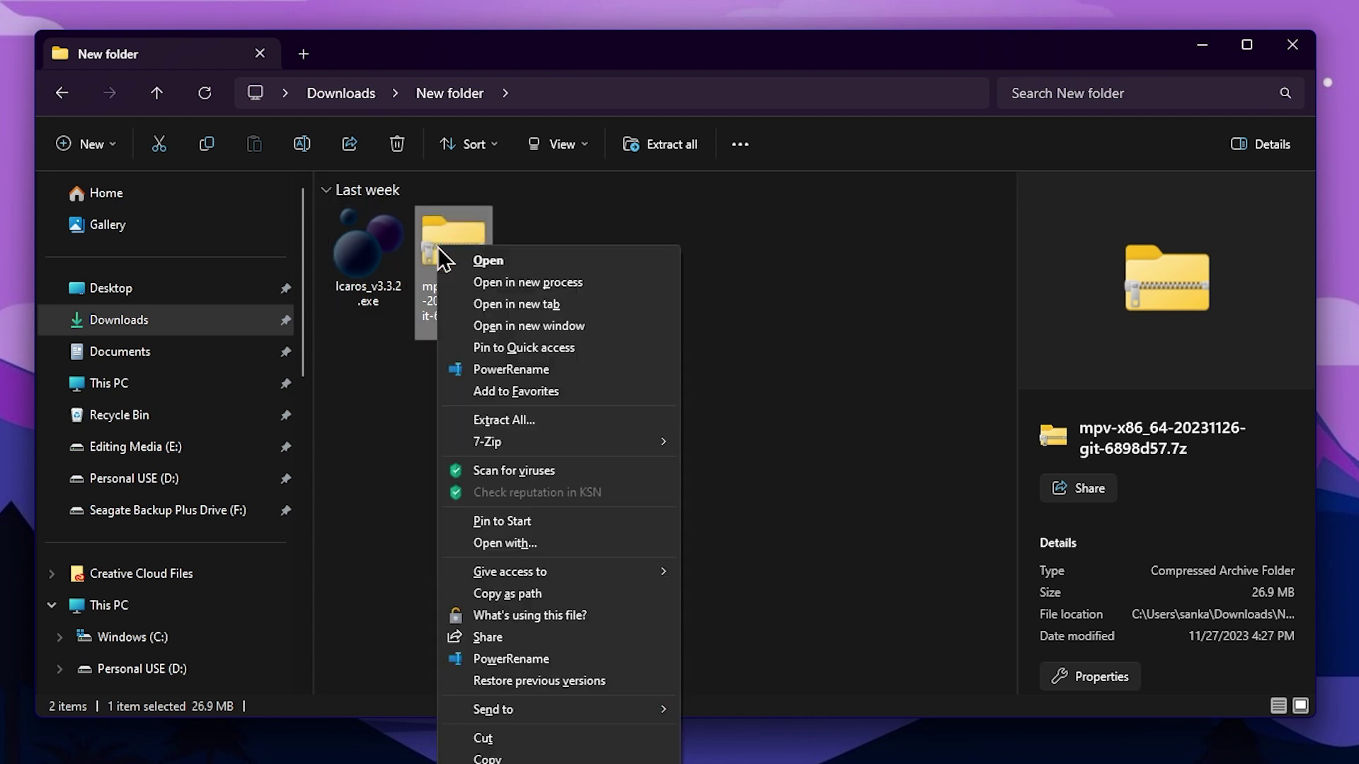
pyautogui.click(566, 419)
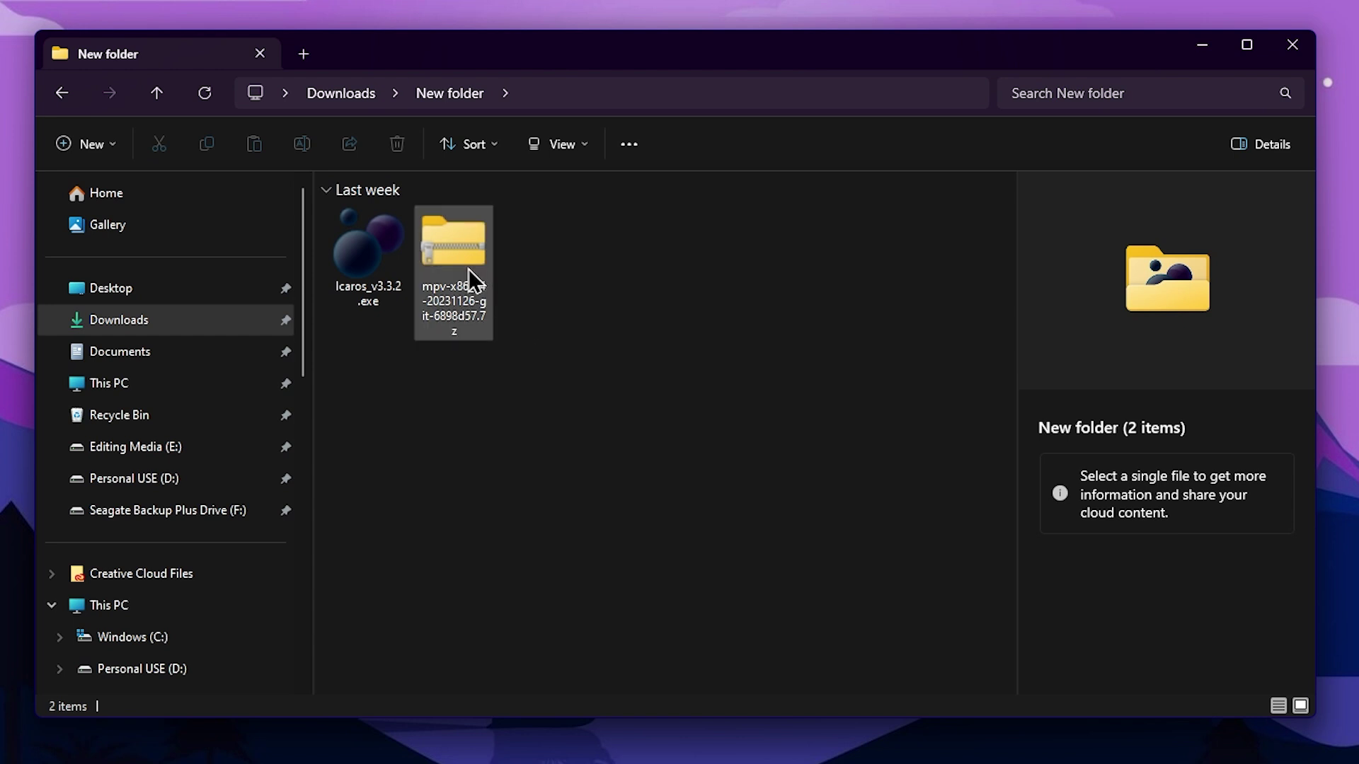
pyautogui.rightClick(468, 269)
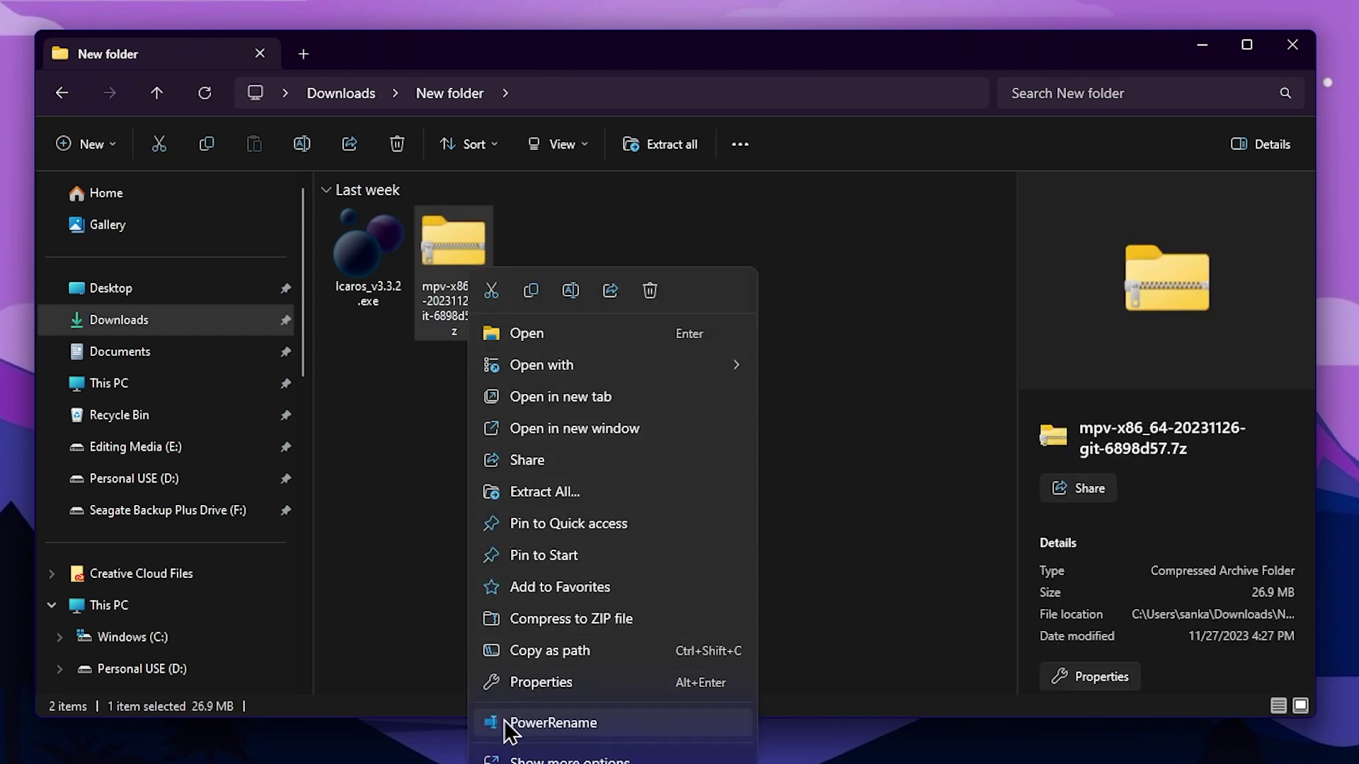
pyautogui.click(467, 264)
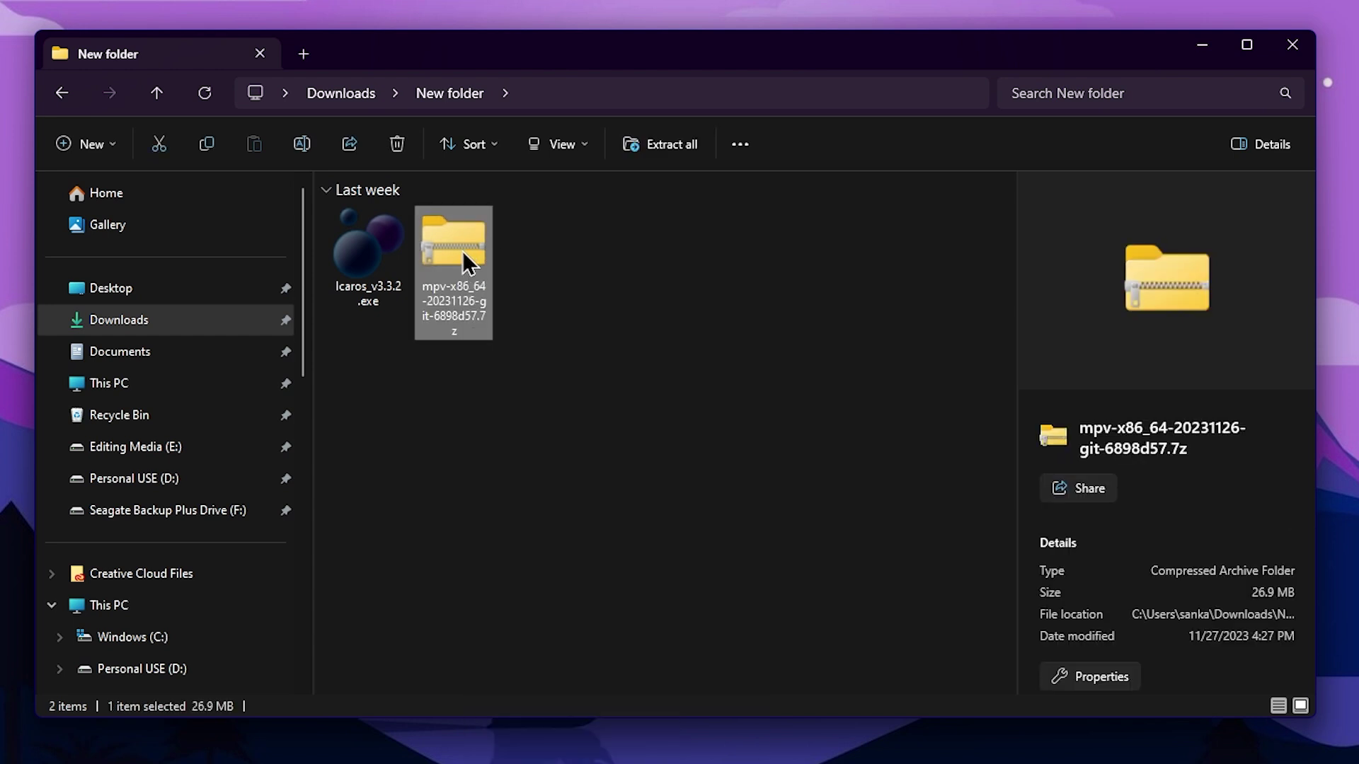
pyautogui.rightClick(463, 253)
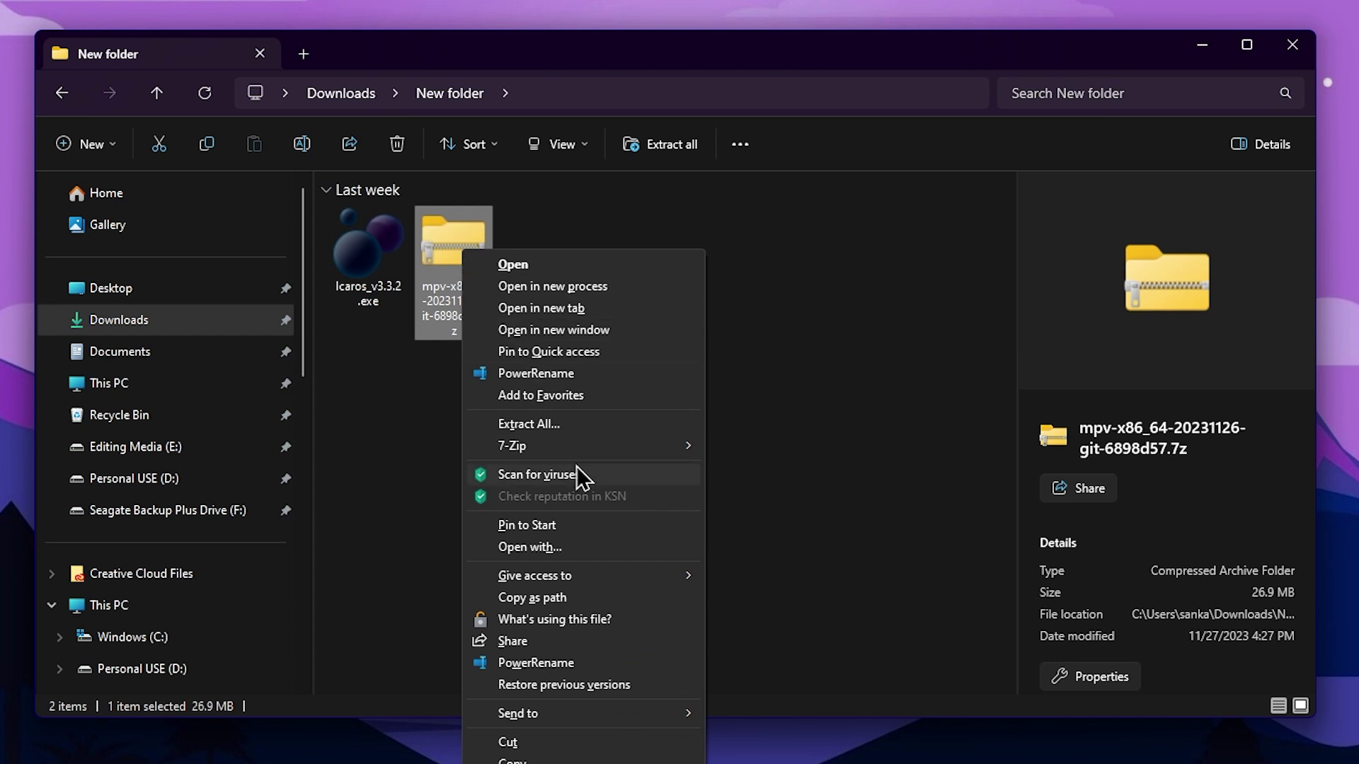
pyautogui.moveTo(538, 449)
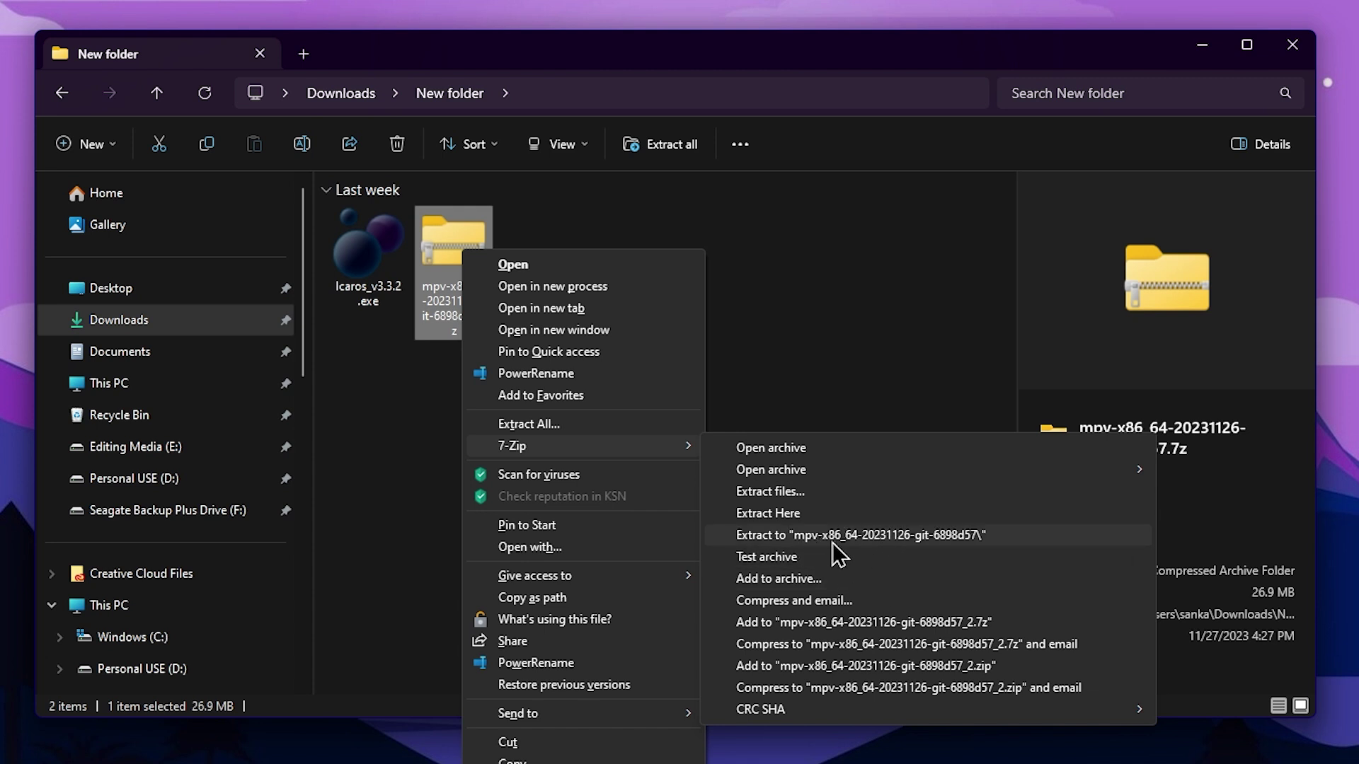
pyautogui.click(860, 536)
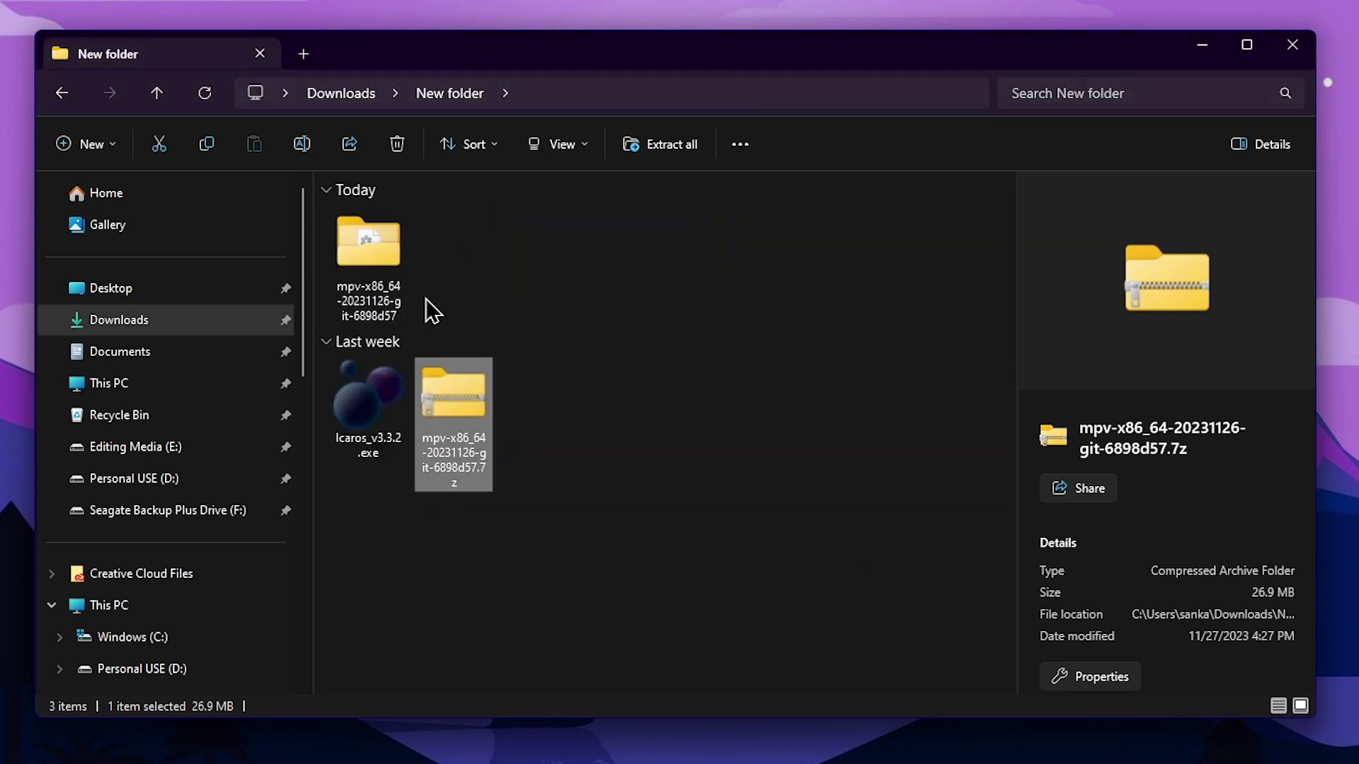
pyautogui.doubleClick(372, 260)
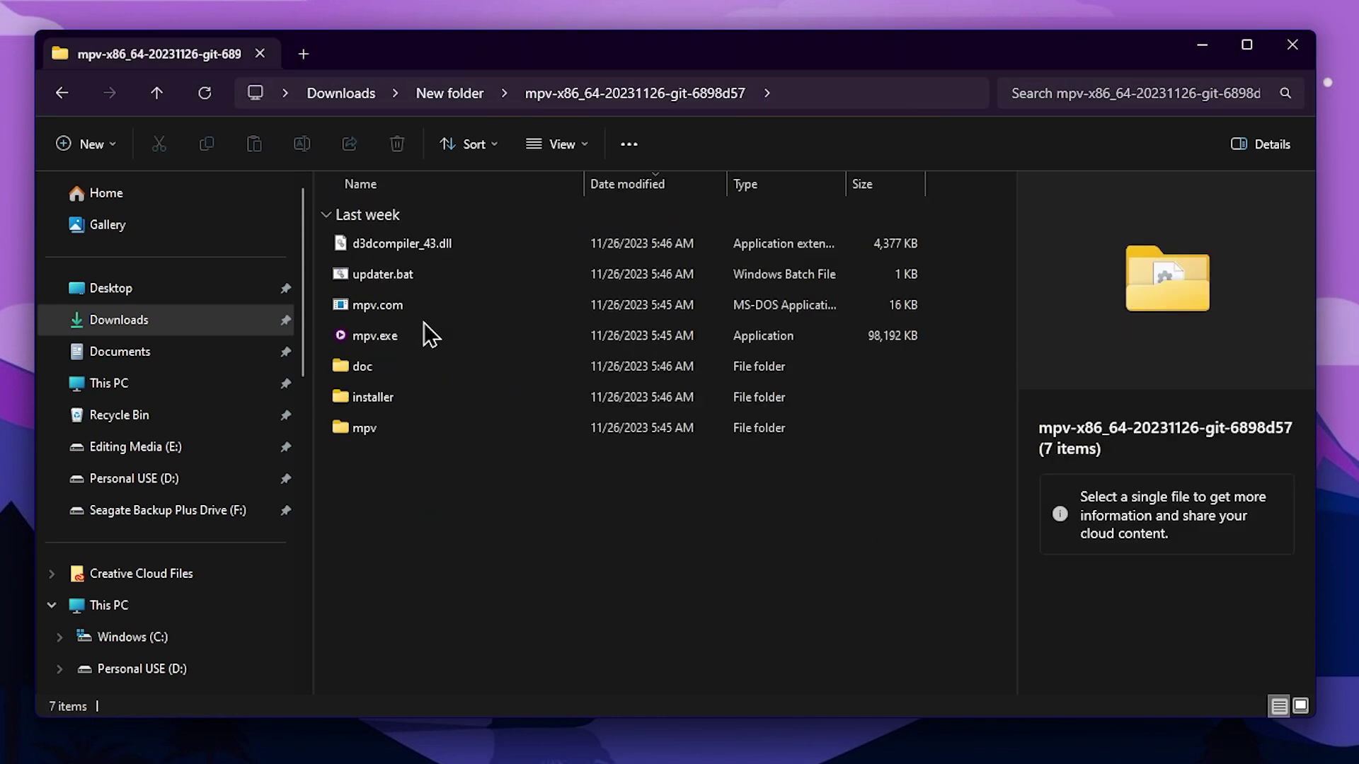
pyautogui.moveTo(408, 379)
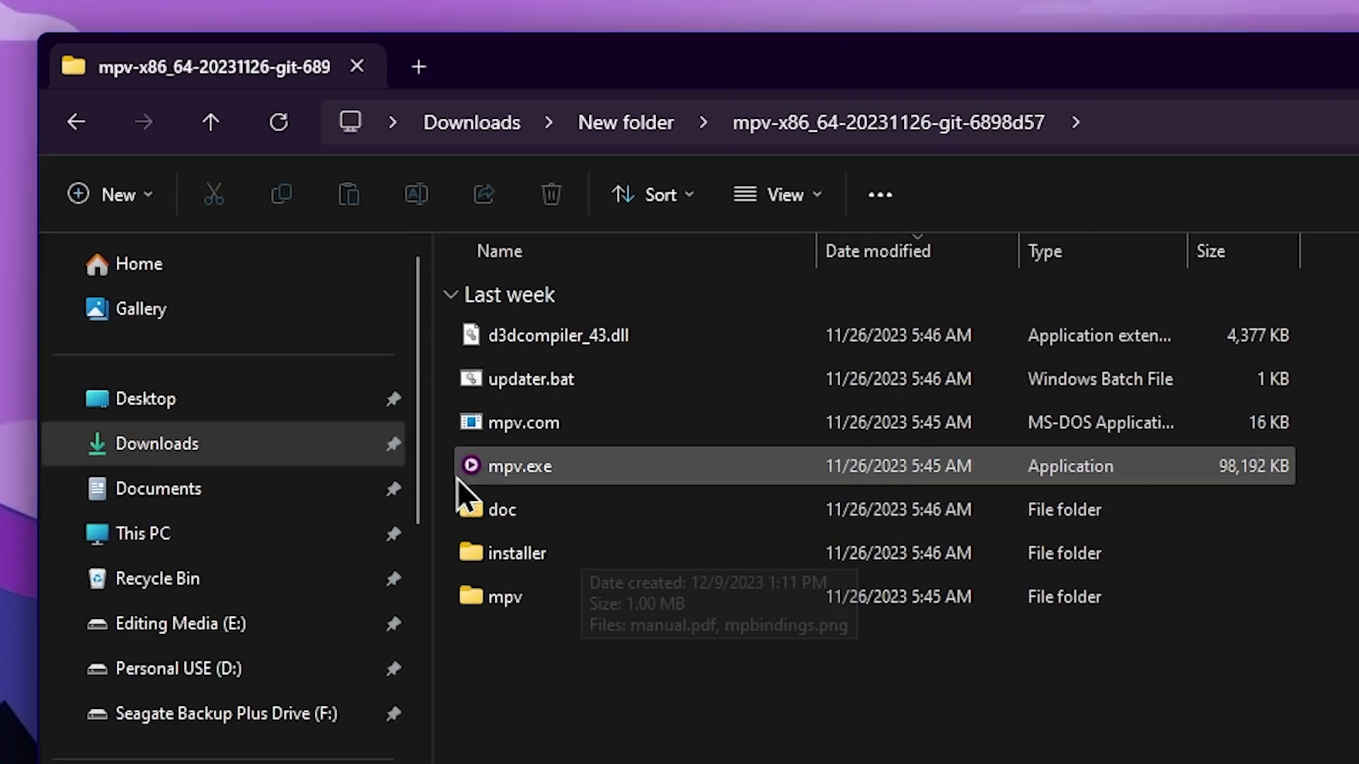
# Step: Run mpv-install.bat from the installer folder as administrator, finish the installation and close the Default apps settings
pyautogui.moveTo(555, 474)
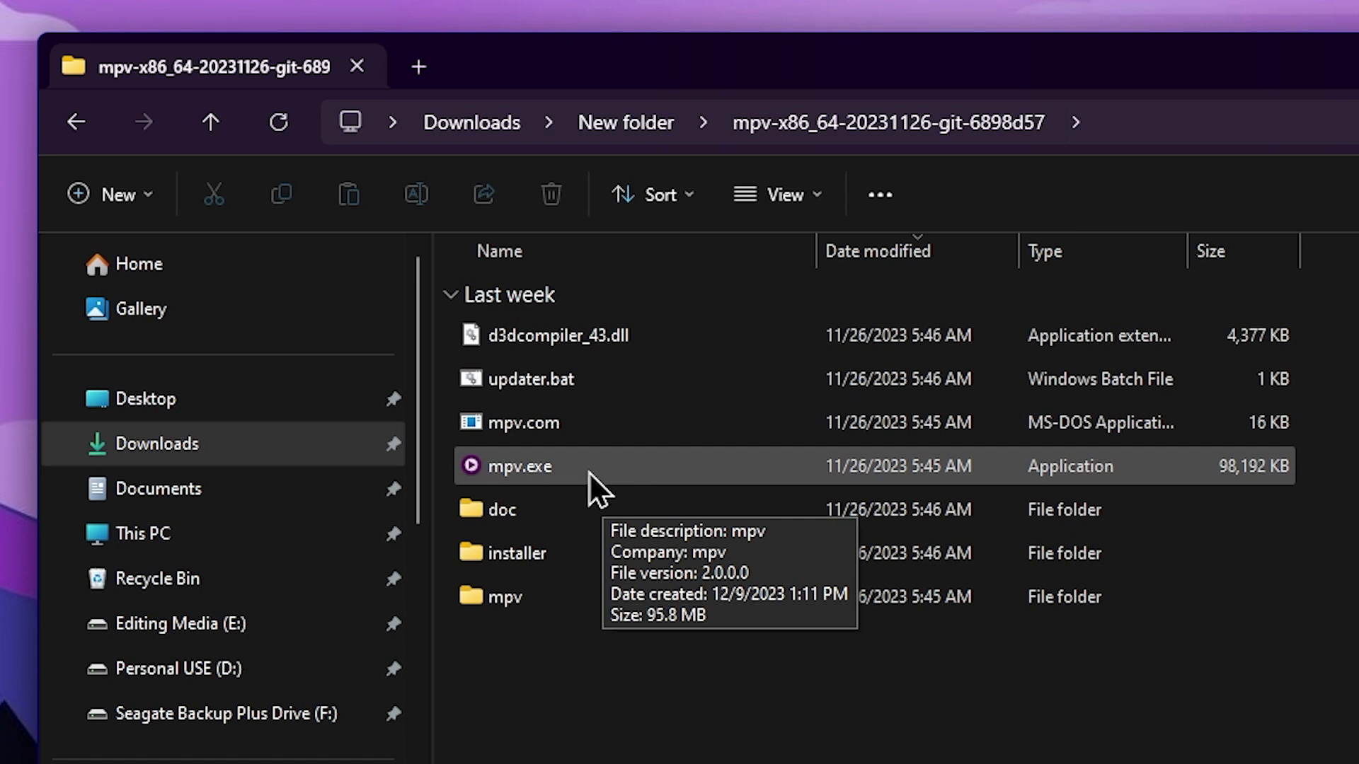
pyautogui.doubleClick(562, 552)
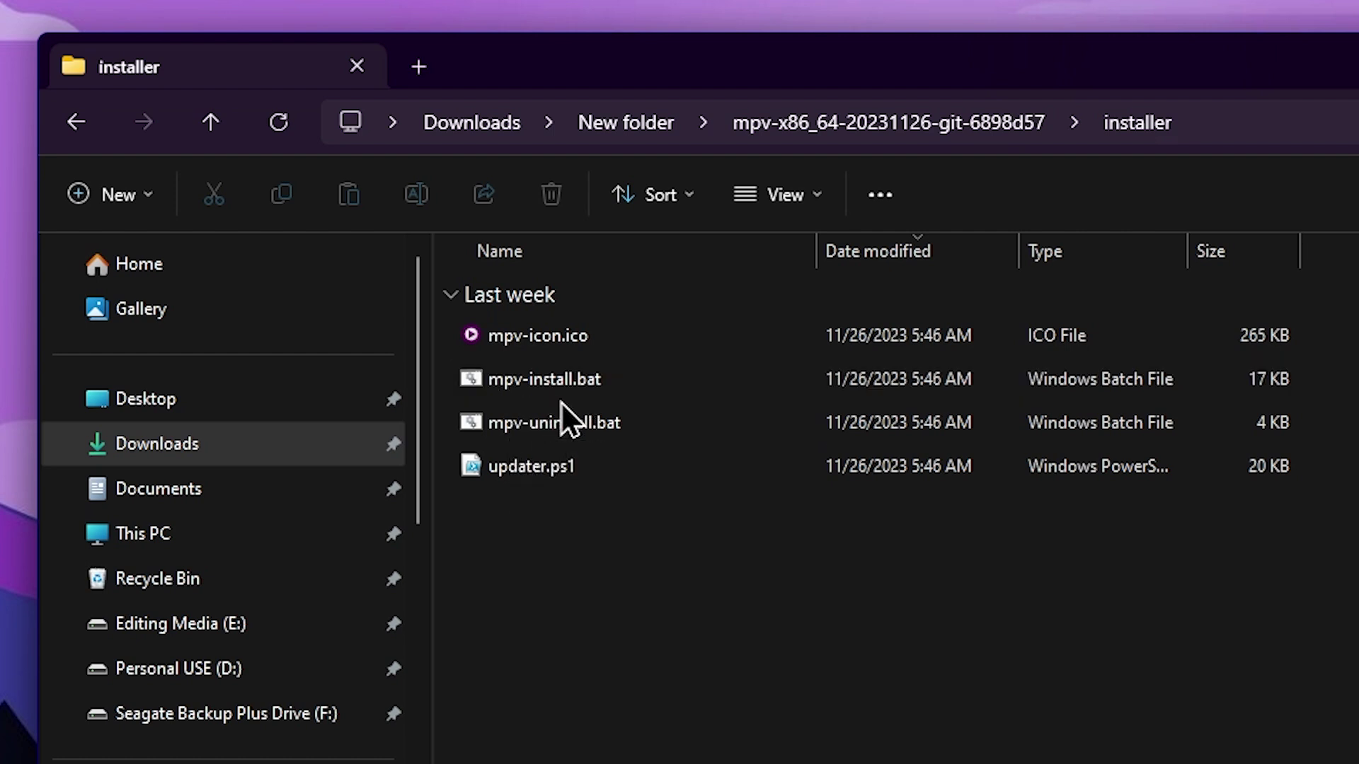
pyautogui.rightClick(518, 380)
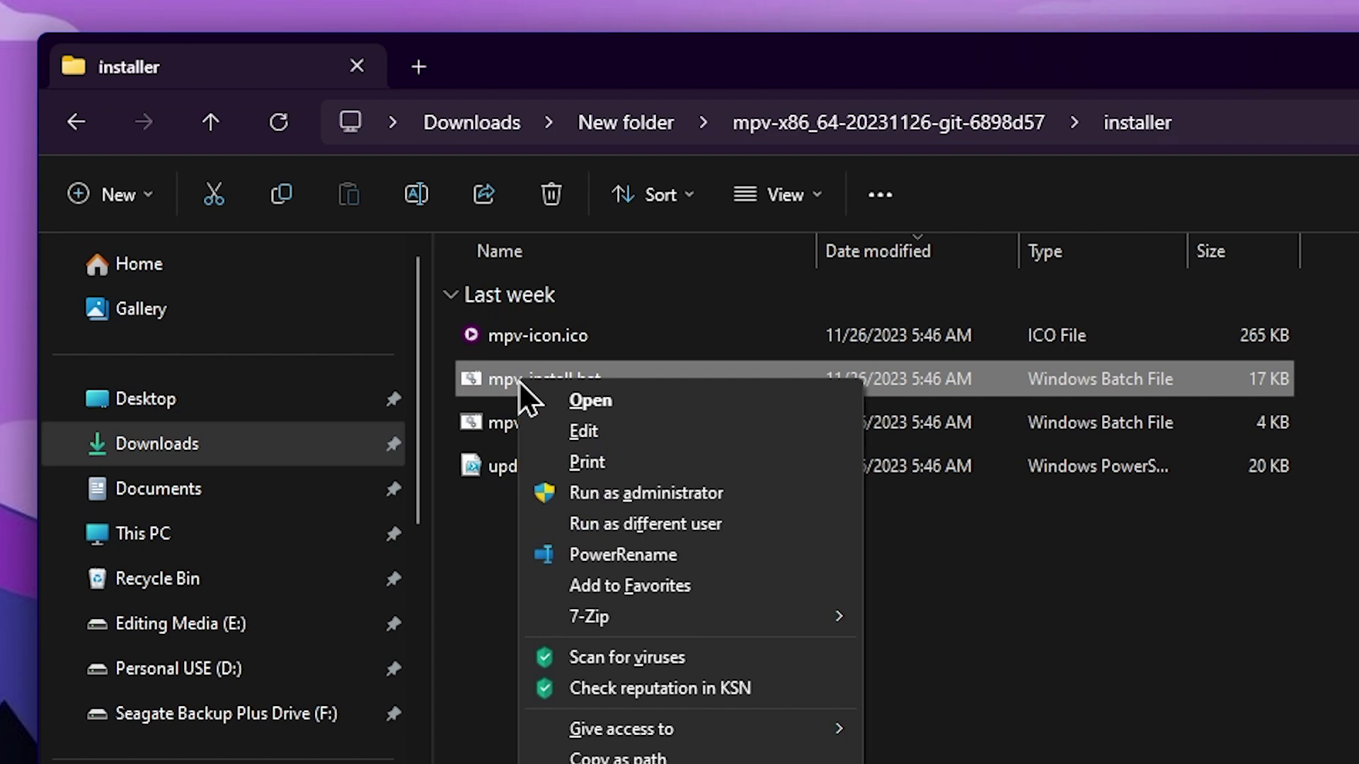
pyautogui.click(617, 492)
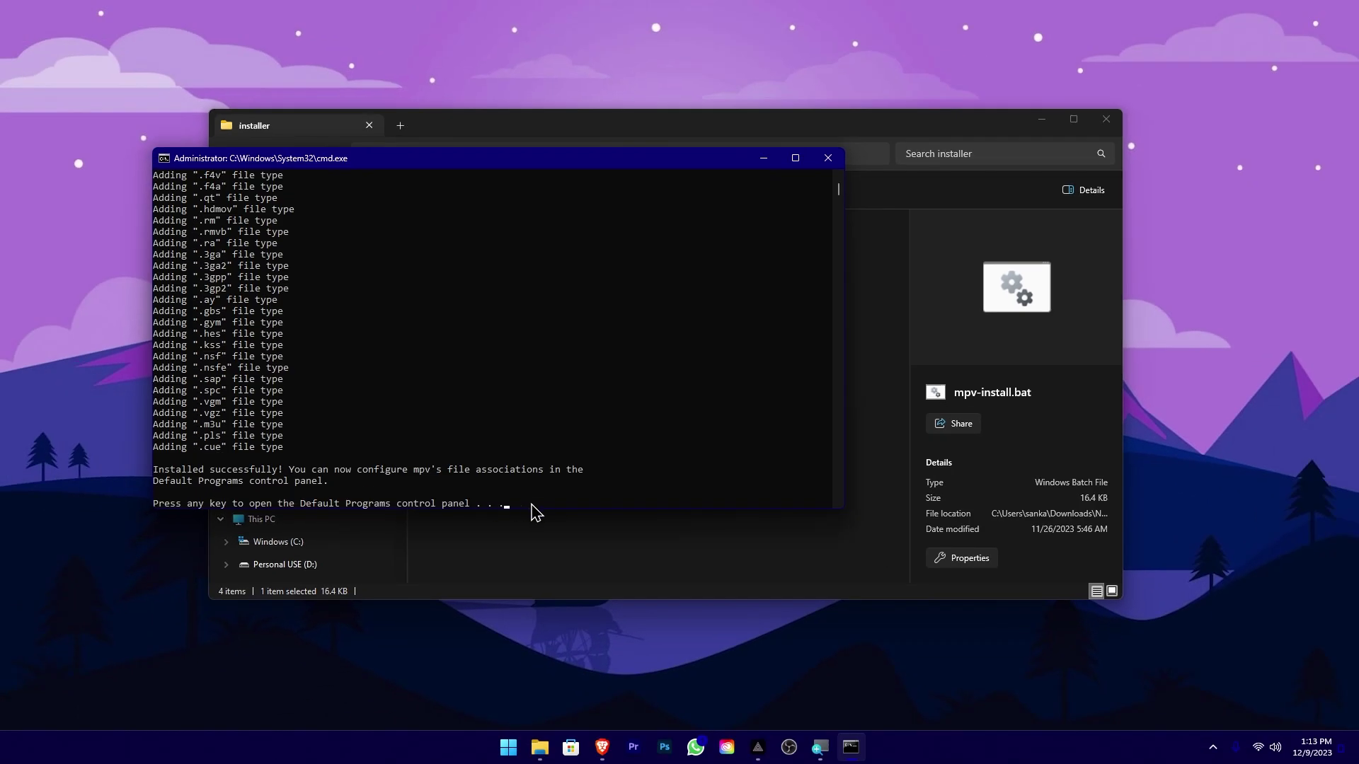
pyautogui.press('Return')
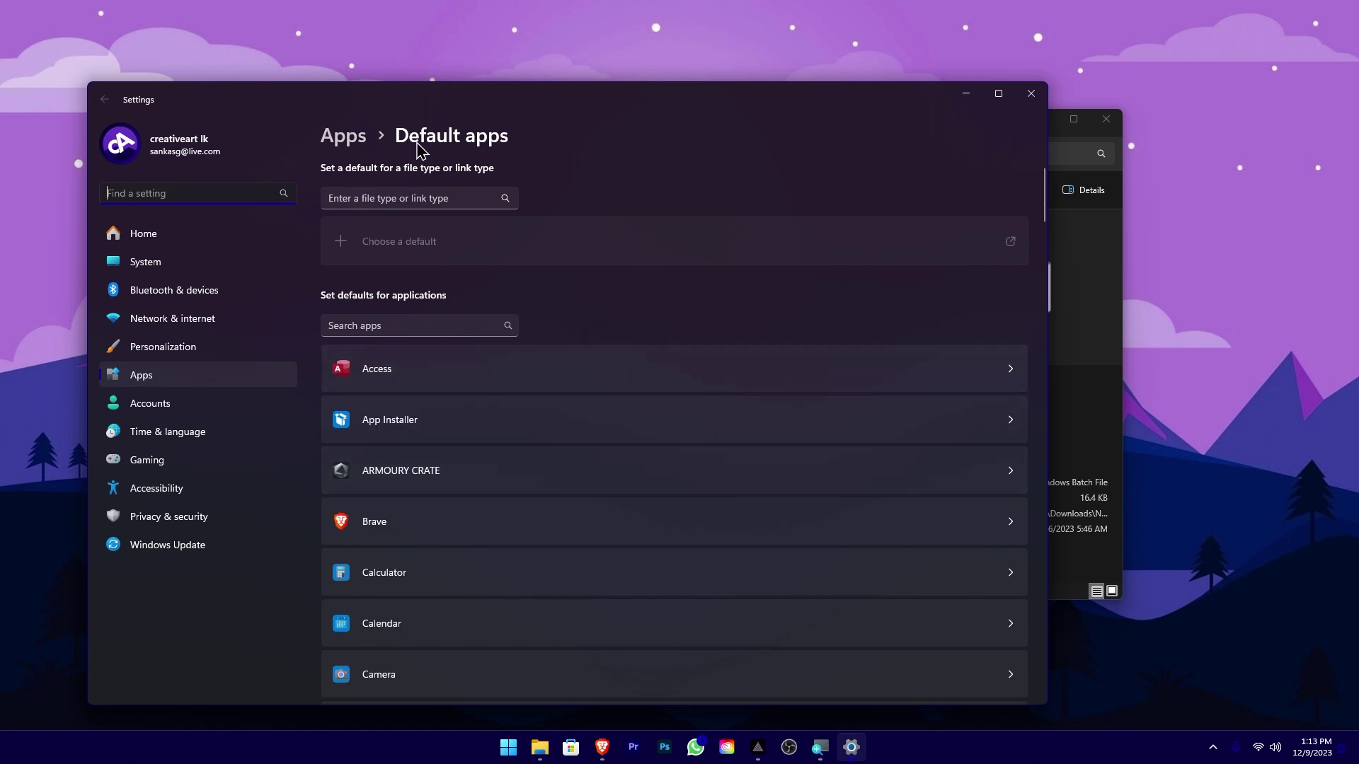
pyautogui.click(1032, 99)
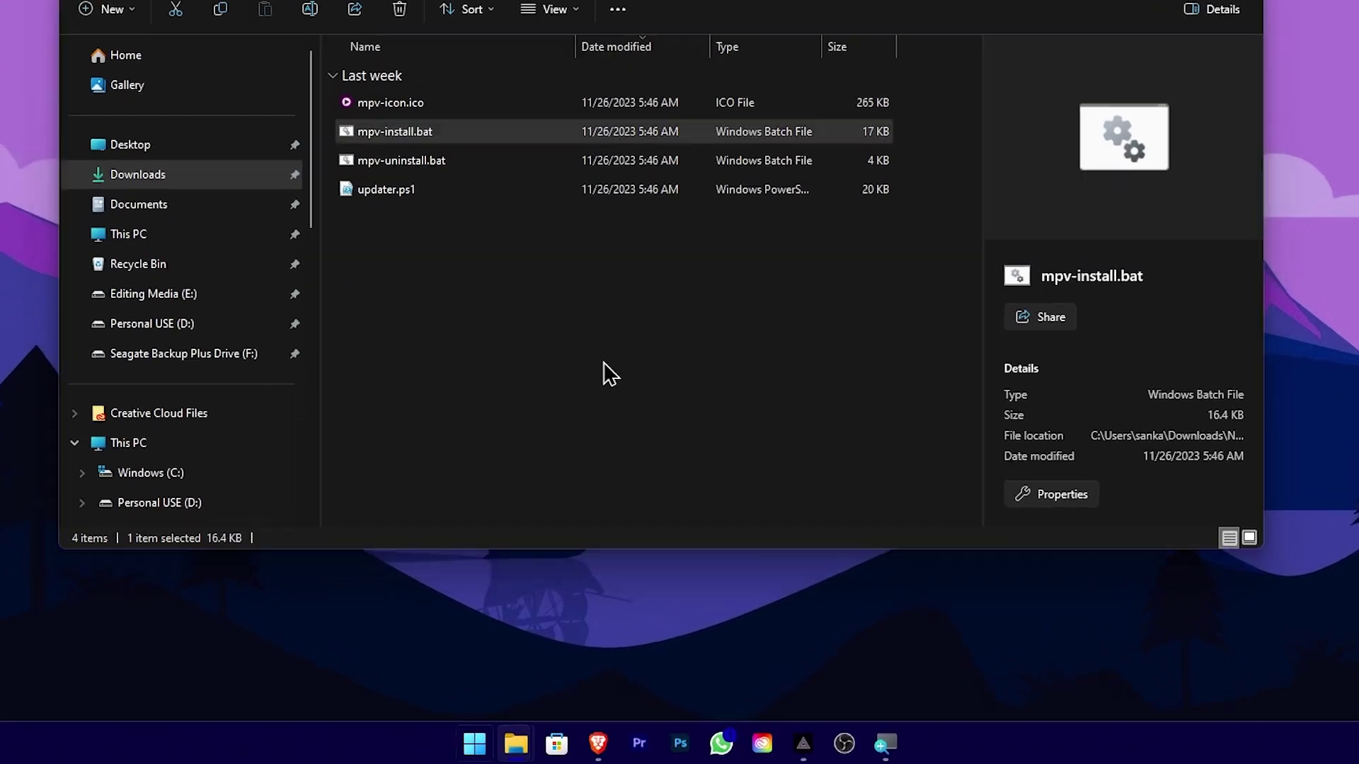
# Step: Pin the recently added mpv app to Start
pyautogui.press('super')
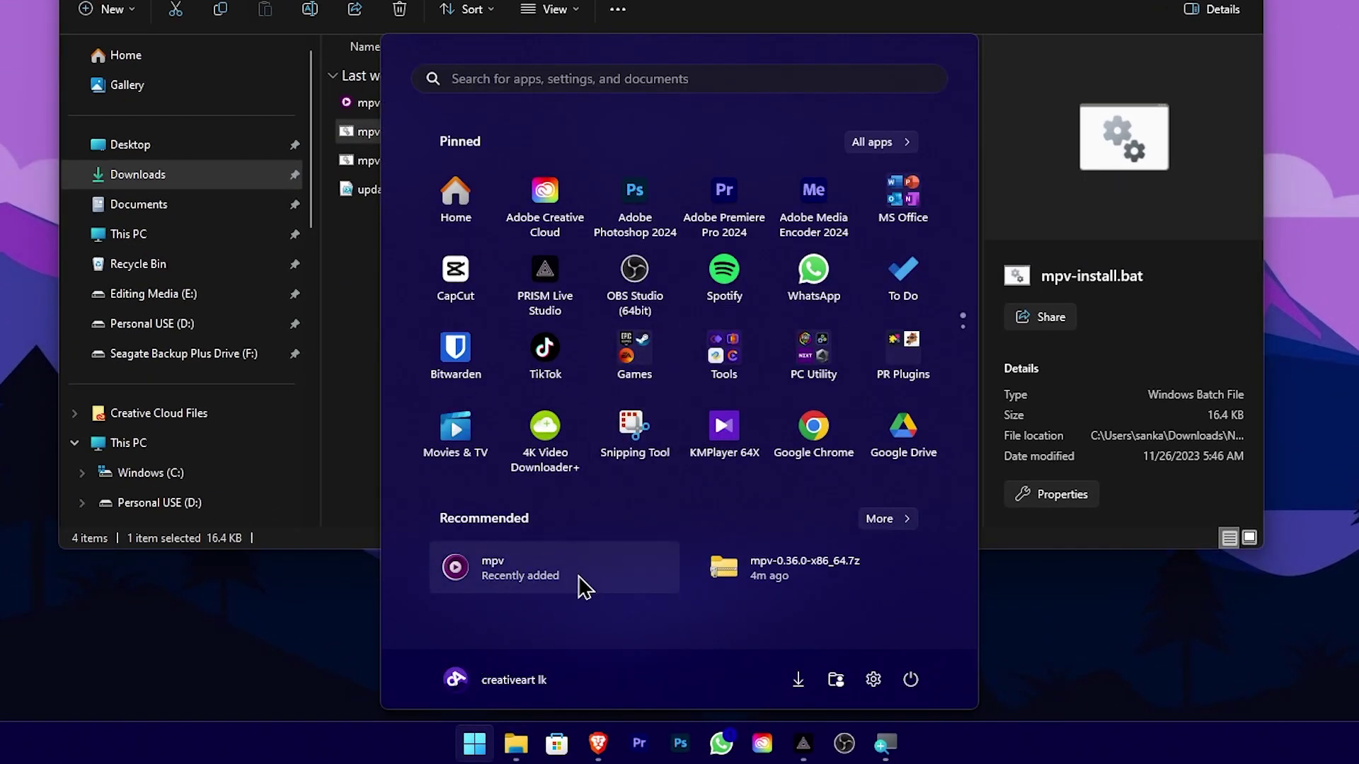
pyautogui.rightClick(613, 588)
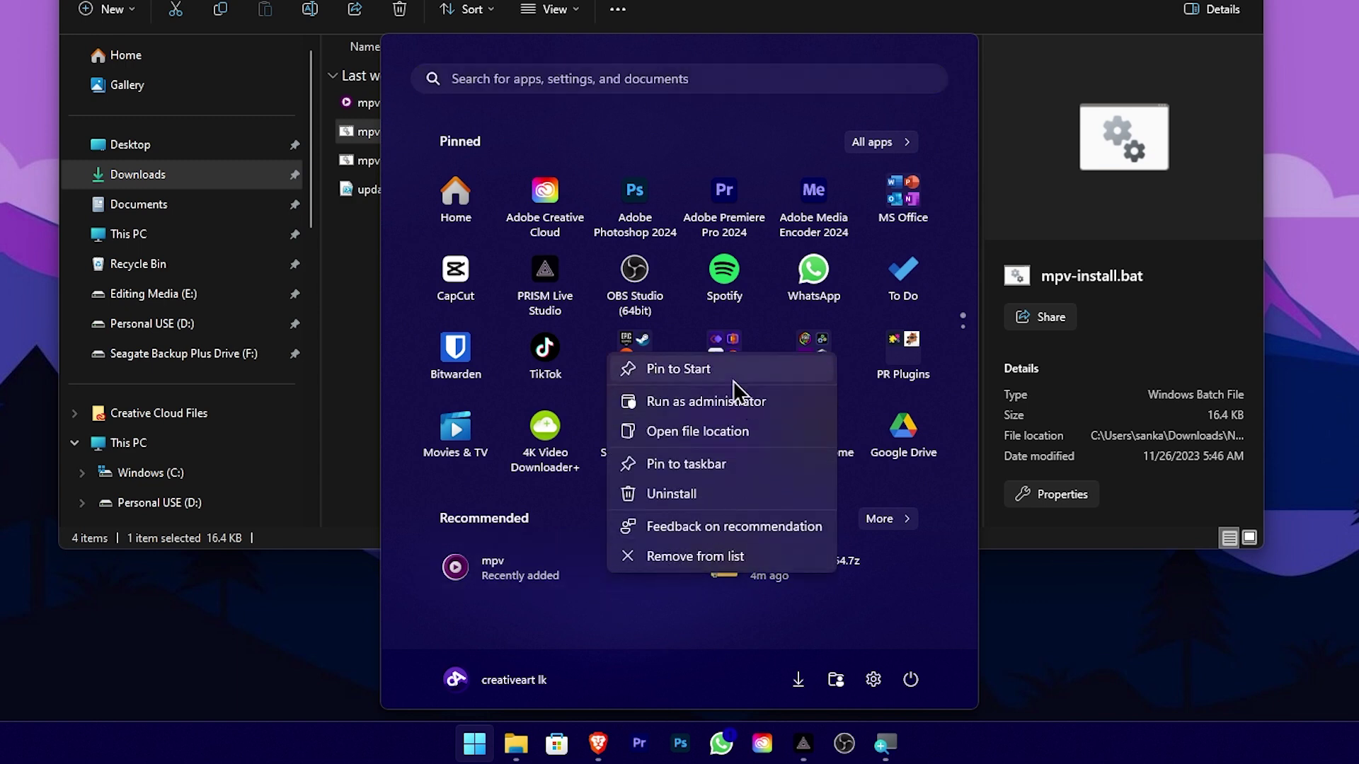
pyautogui.click(733, 371)
pyautogui.scroll(-1, 698, 316)
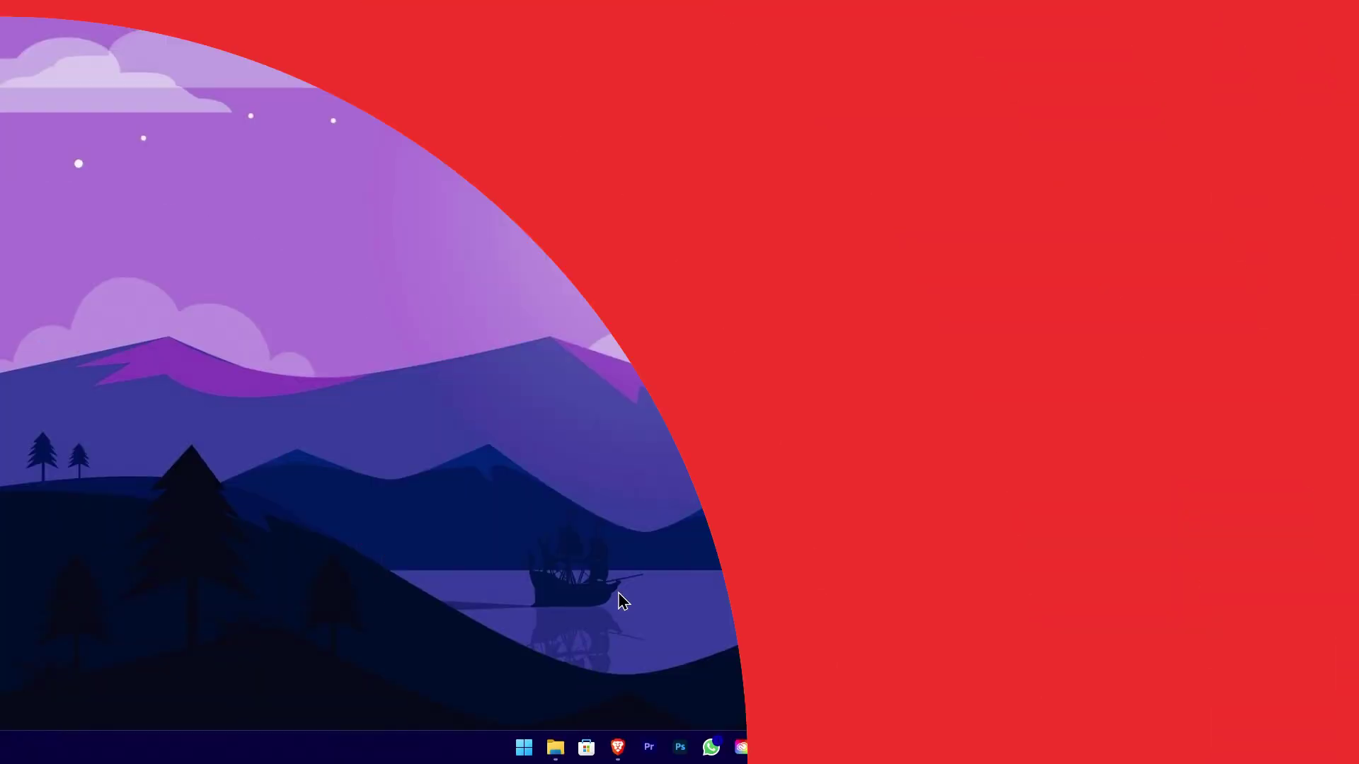
# Step: Switch to File Explorer and bring up the CLIP folder, followed by the New folder window with the Cam Rev clips
pyautogui.moveTo(555, 750)
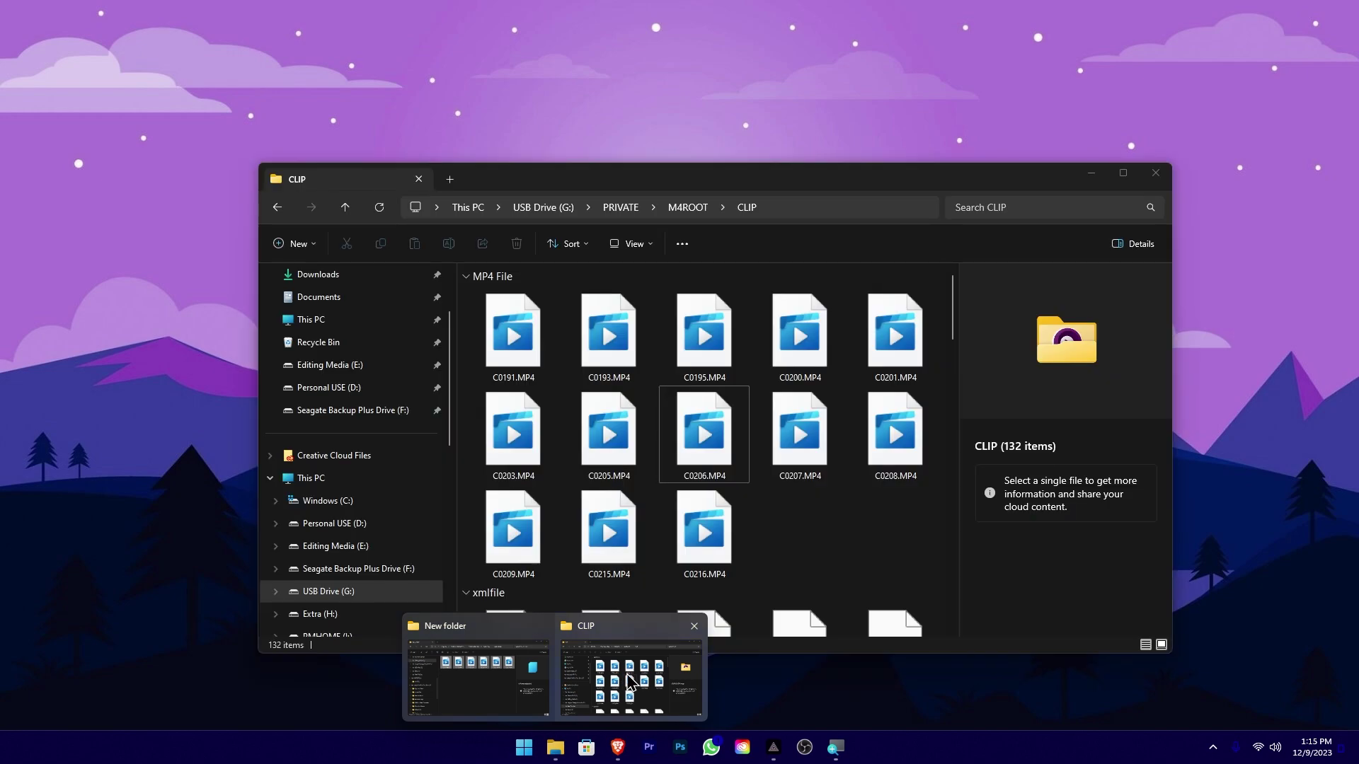
pyautogui.click(629, 680)
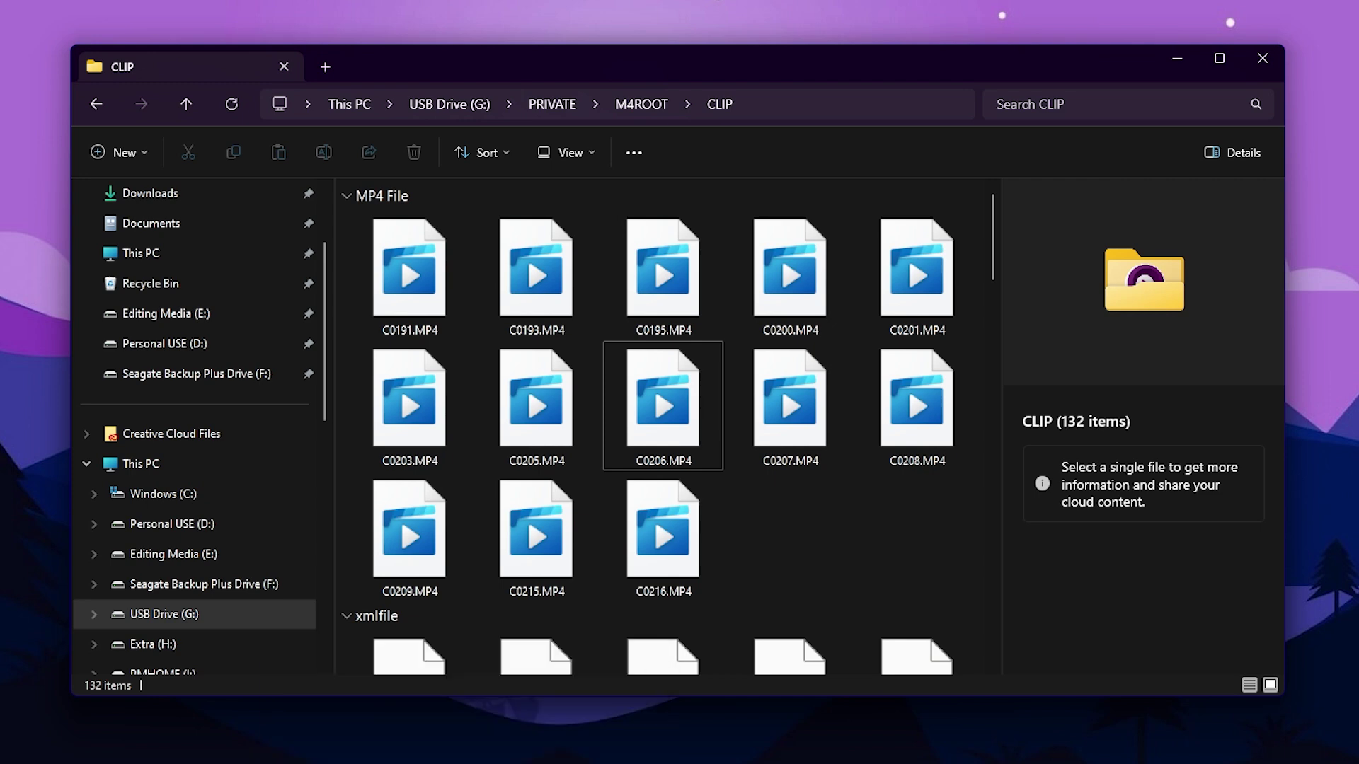
pyautogui.click(394, 719)
pyautogui.moveTo(312, 310); pyautogui.dragTo(871, 125)
pyautogui.click(776, 295)
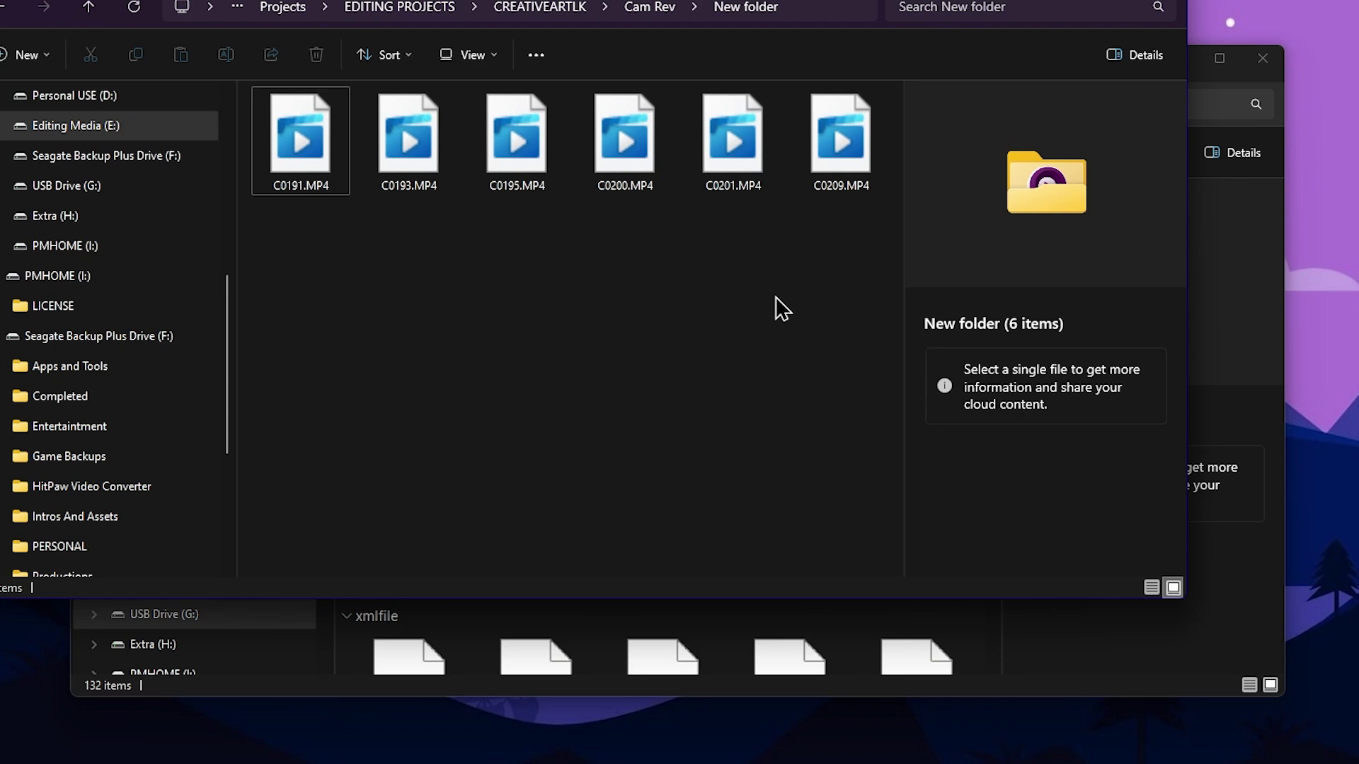
# Step: Try to play C0195.MP4 from the Cam Rev New folder in the default video player, and close the player
pyautogui.click(527, 173)
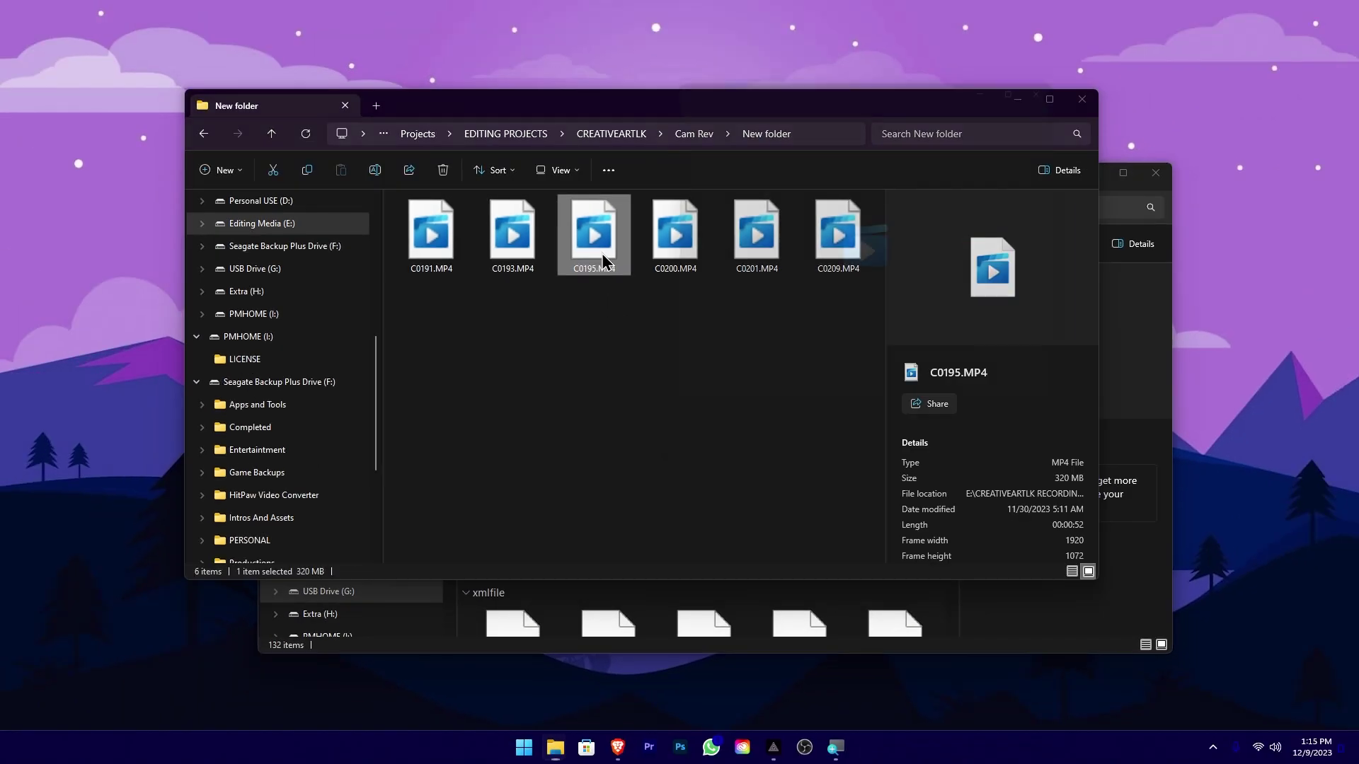
pyautogui.doubleClick(605, 261)
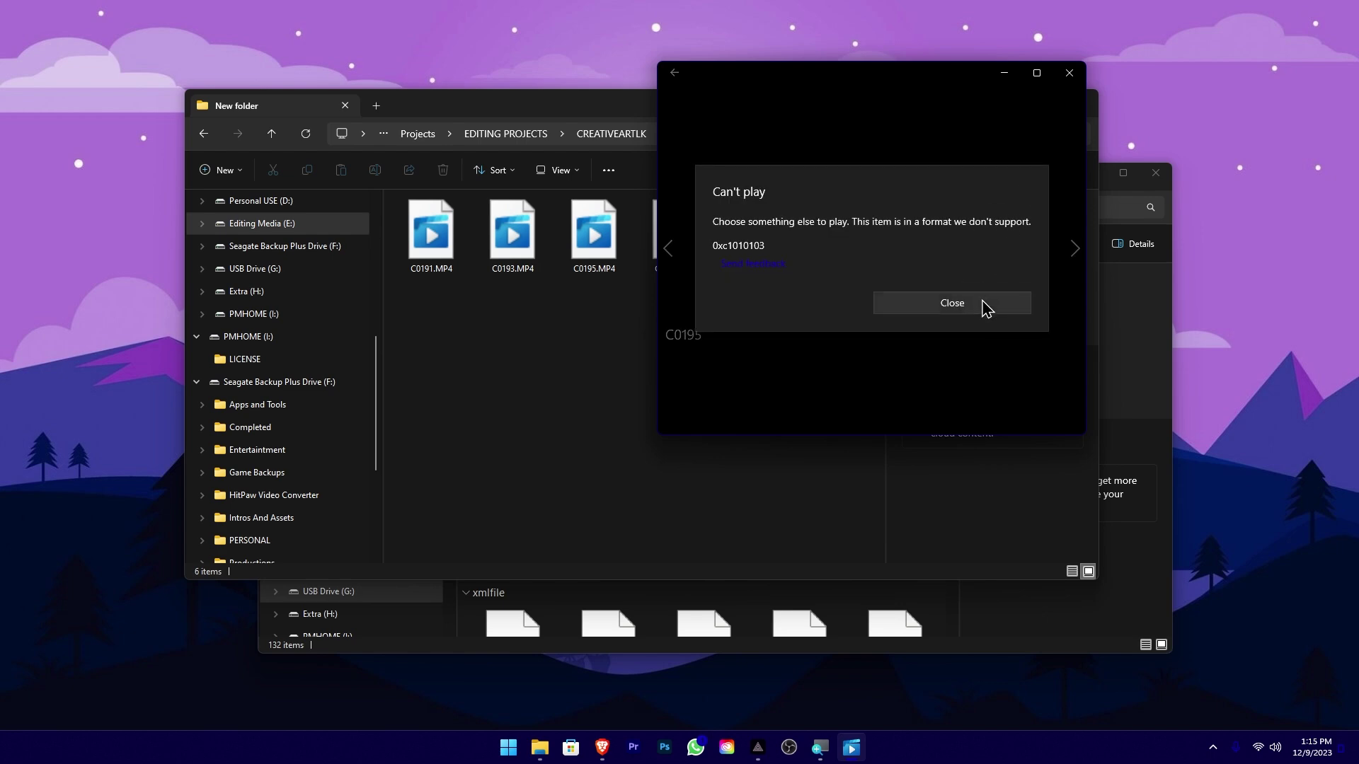
pyautogui.click(952, 303)
pyautogui.click(1069, 72)
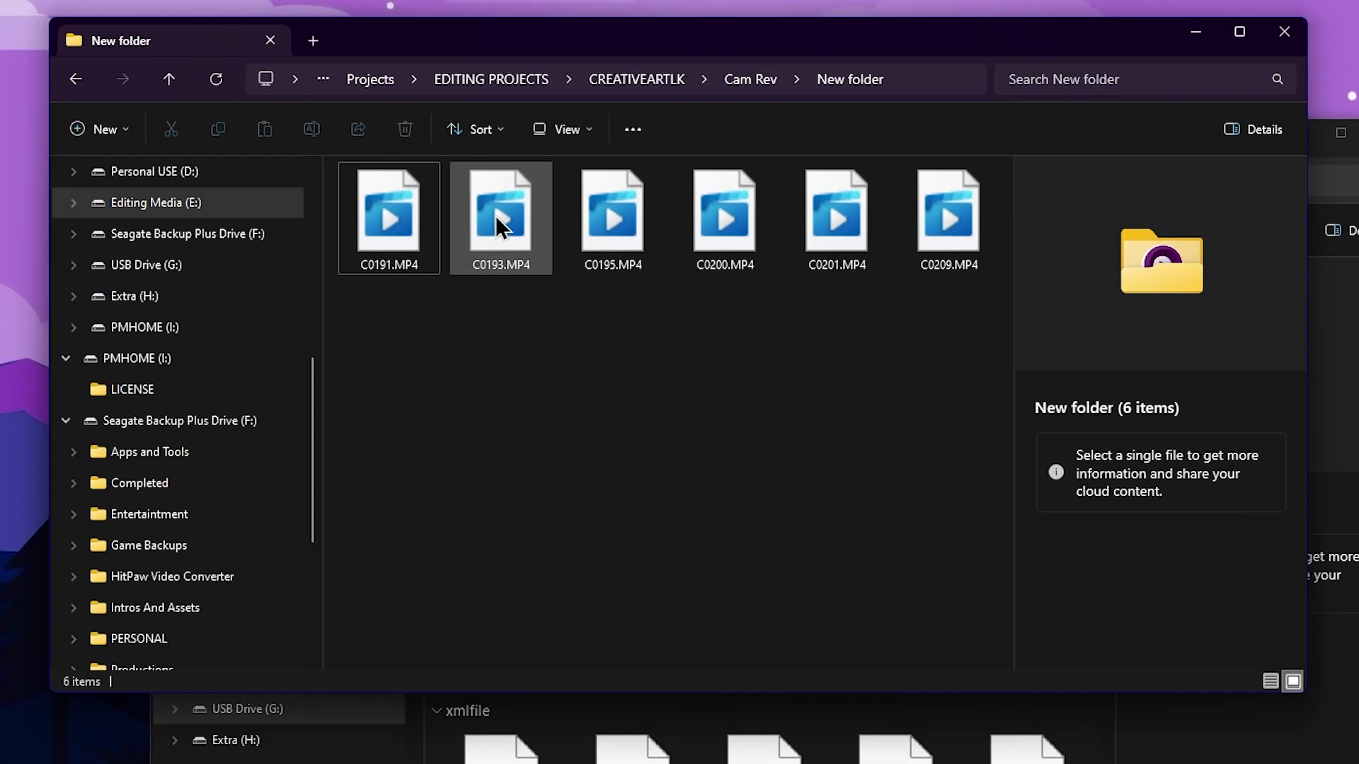
# Step: Set mpv as the app that always opens MP4 files, using C0193.MP4, and close the mpv playback window
pyautogui.rightClick(496, 215)
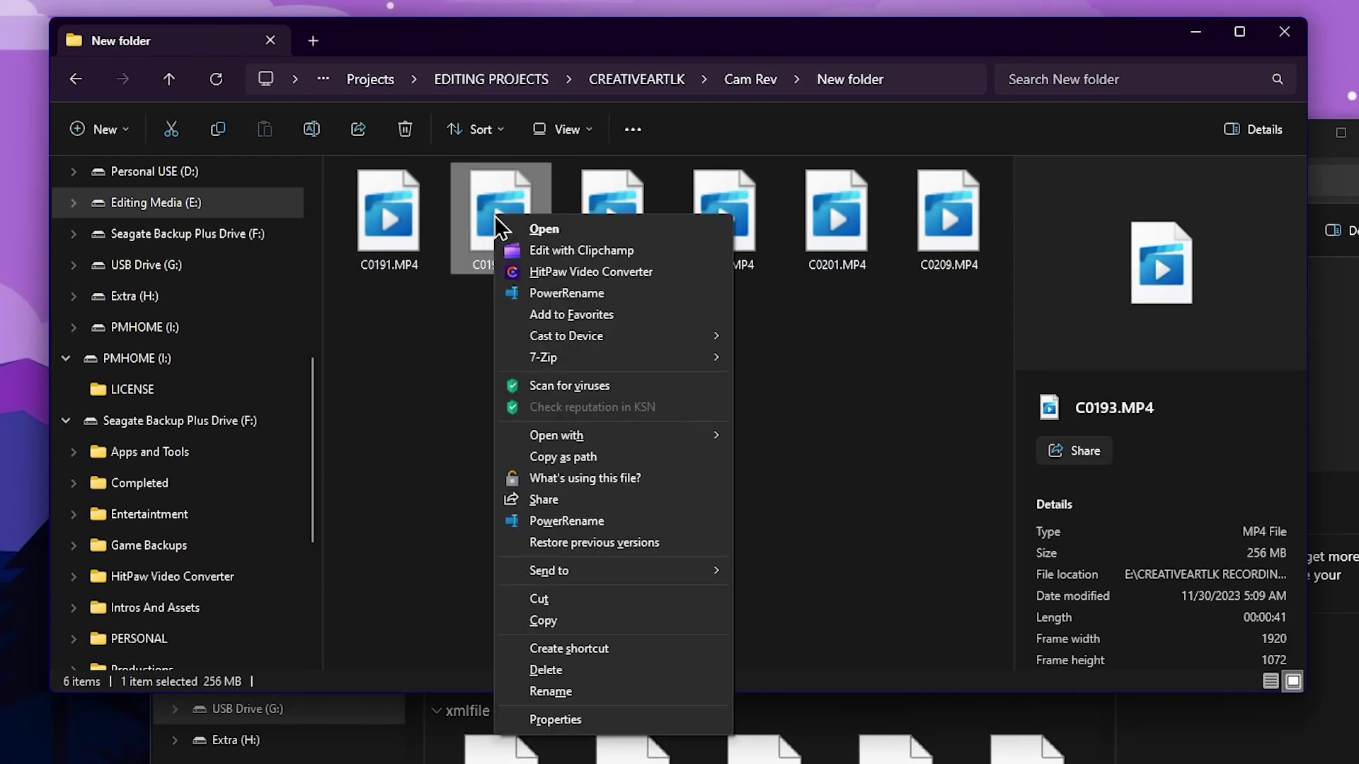
pyautogui.moveTo(579, 432)
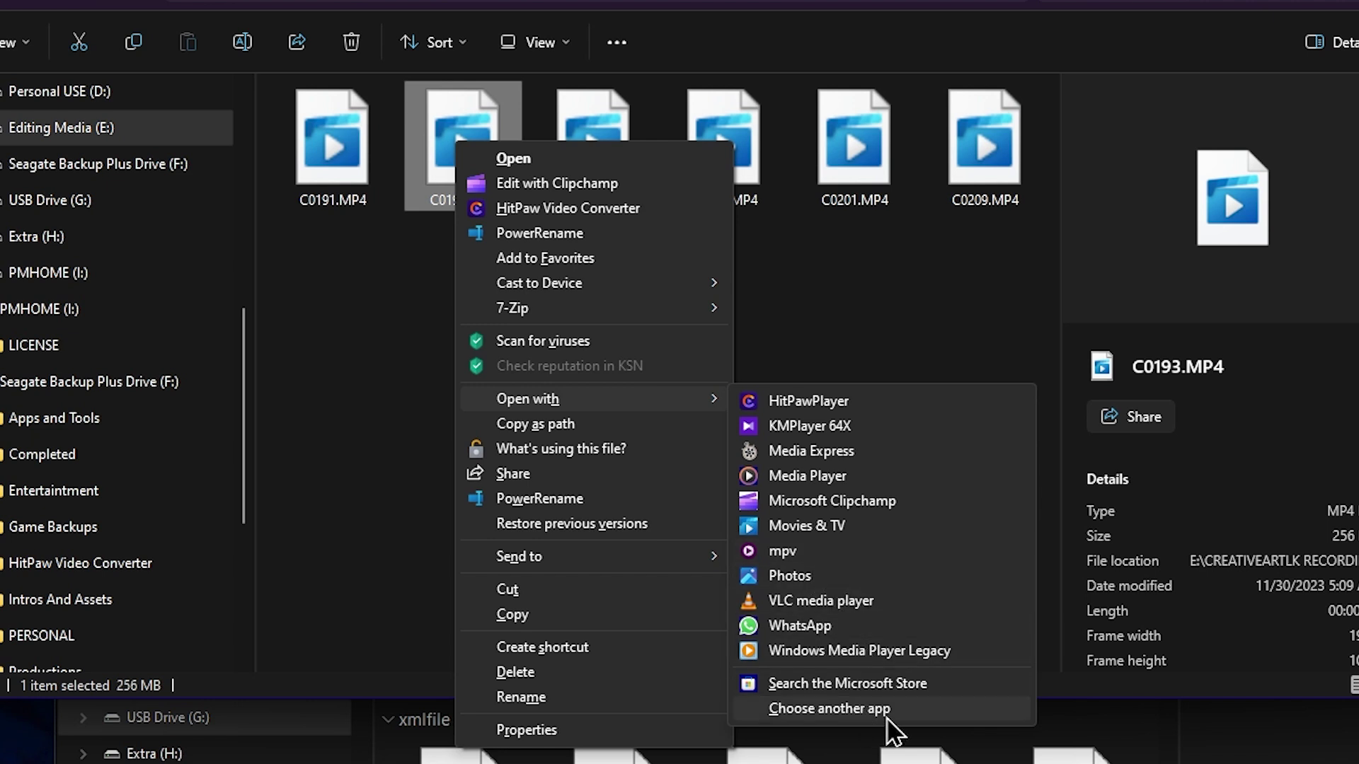
pyautogui.click(902, 707)
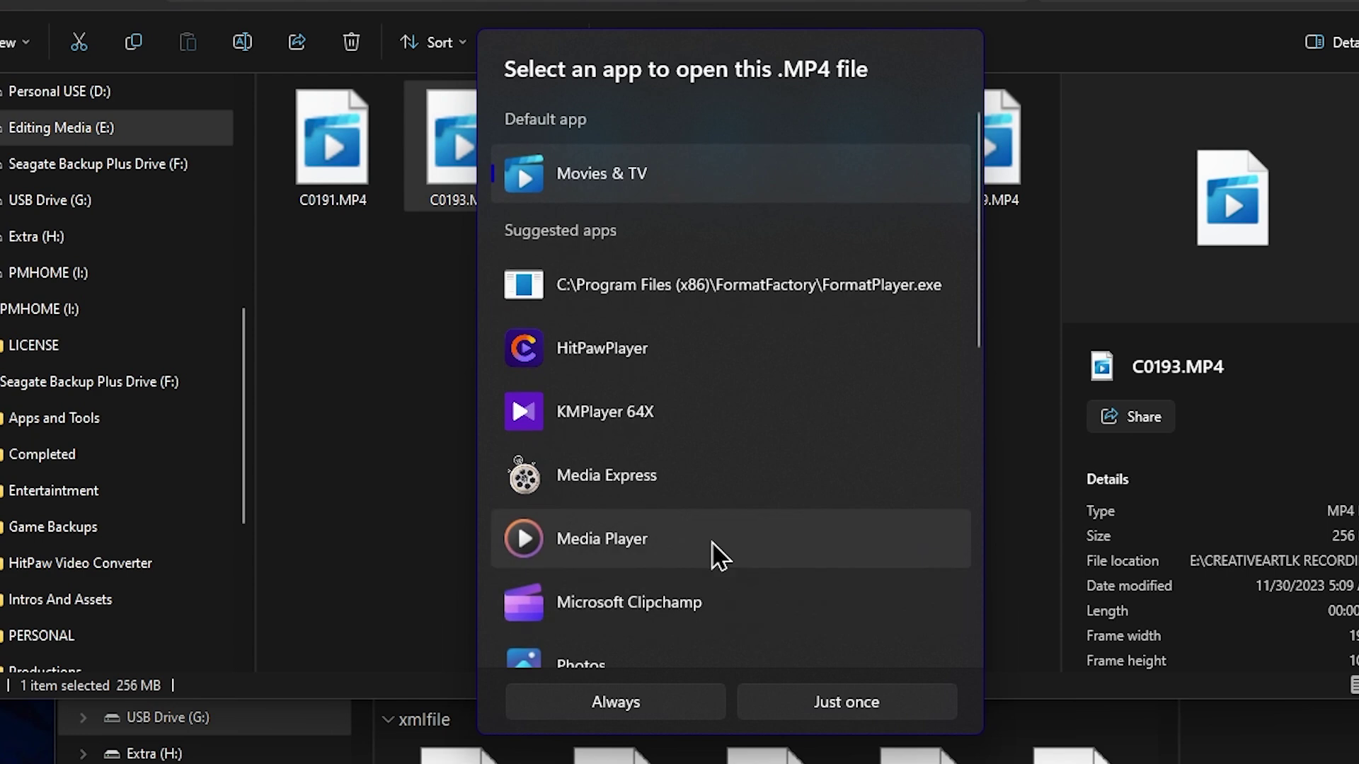
pyautogui.scroll(-4, 719, 459)
pyautogui.scroll(-1, 720, 460)
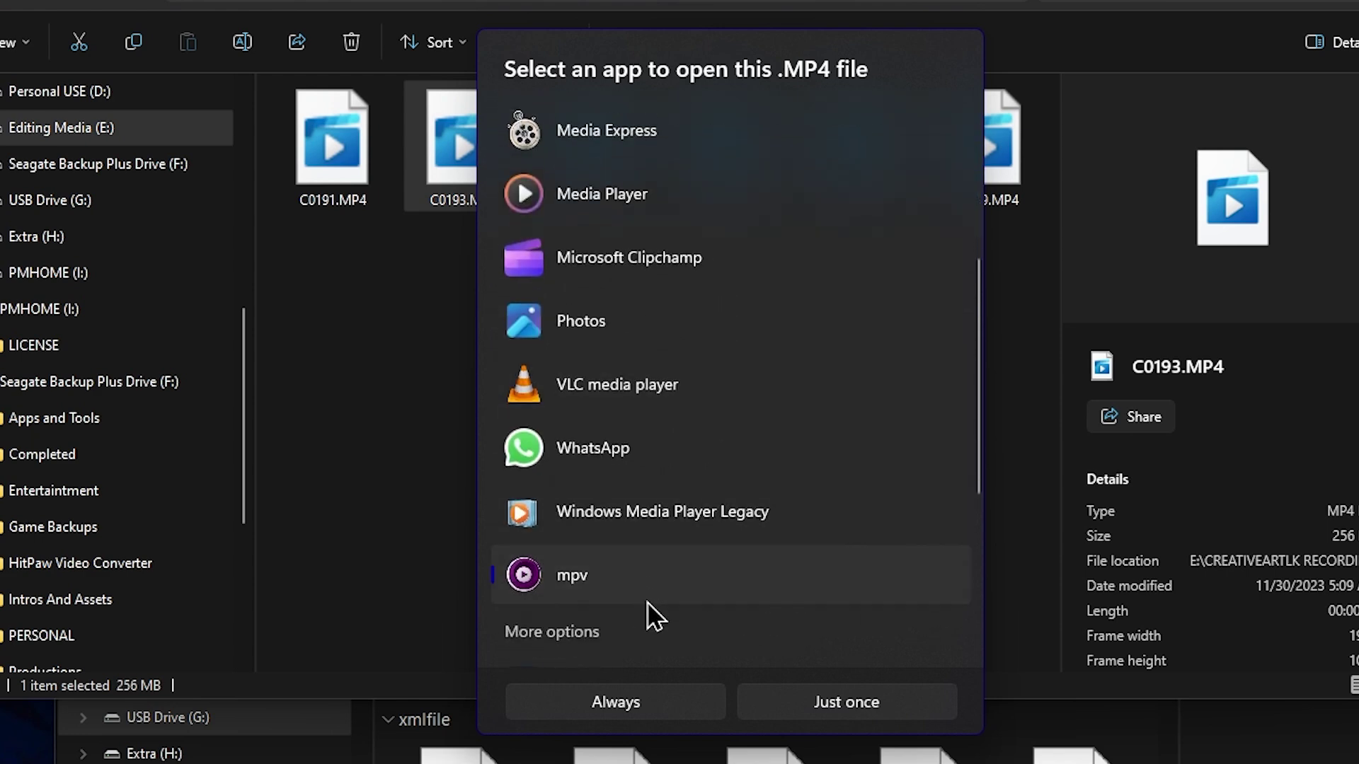
pyautogui.click(684, 706)
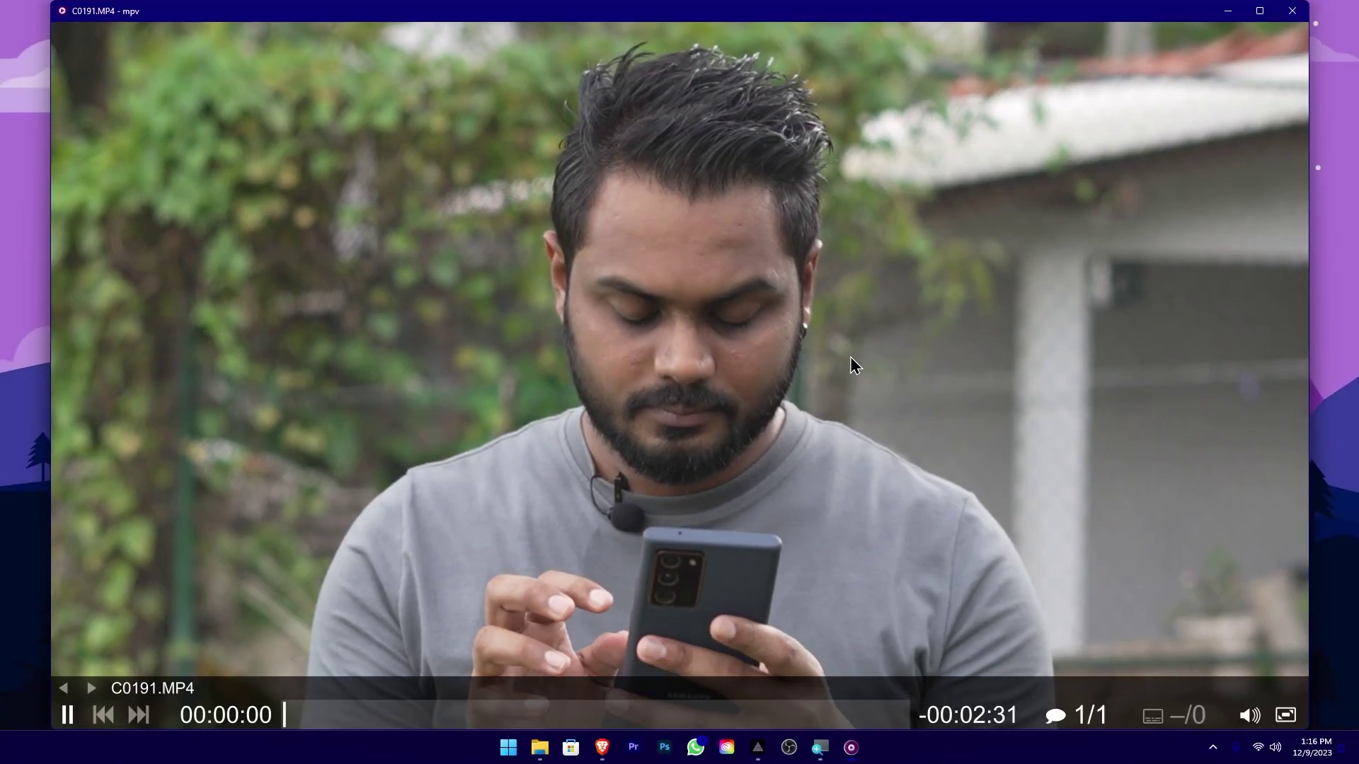
pyautogui.click(1291, 10)
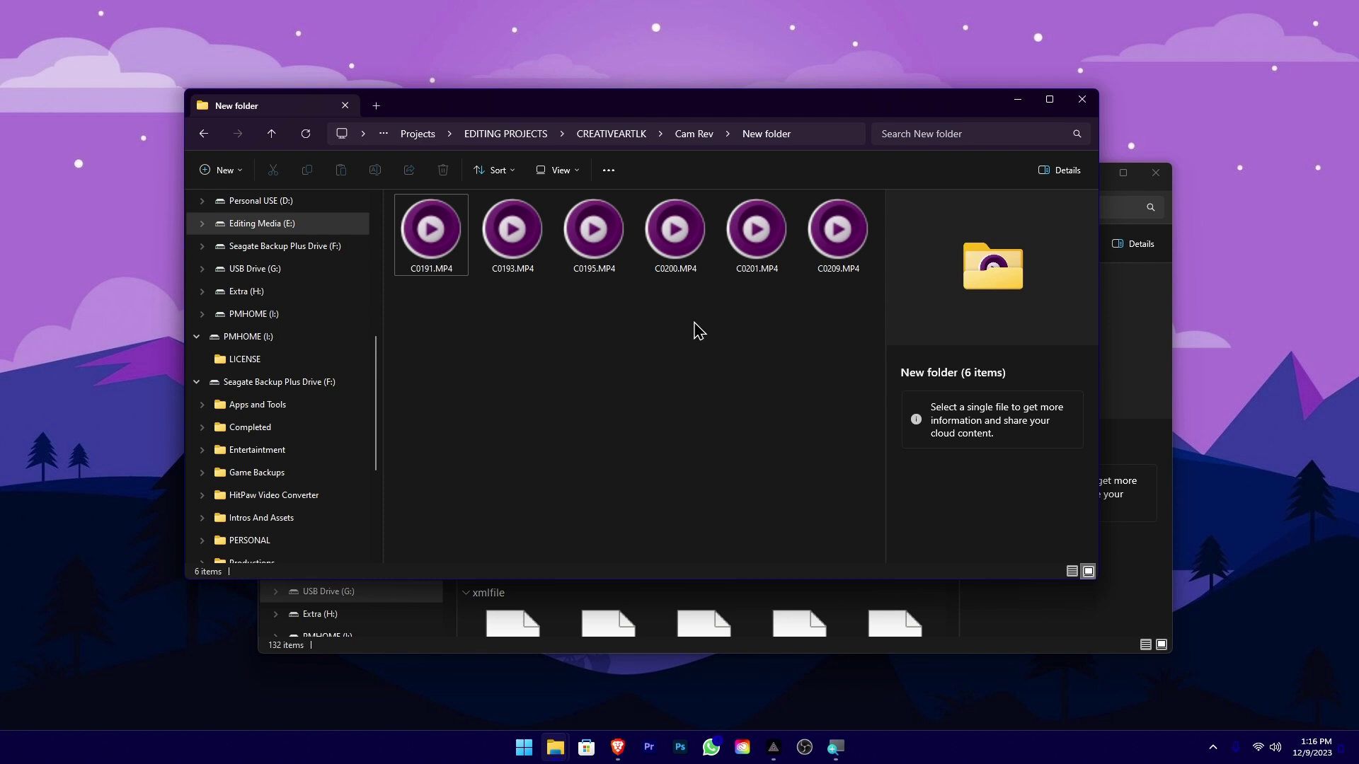
# Step: Examine the icons of the MP4 files in the CLIP folder and the Cam Rev New folder, closing the CLIP window
pyautogui.click(733, 606)
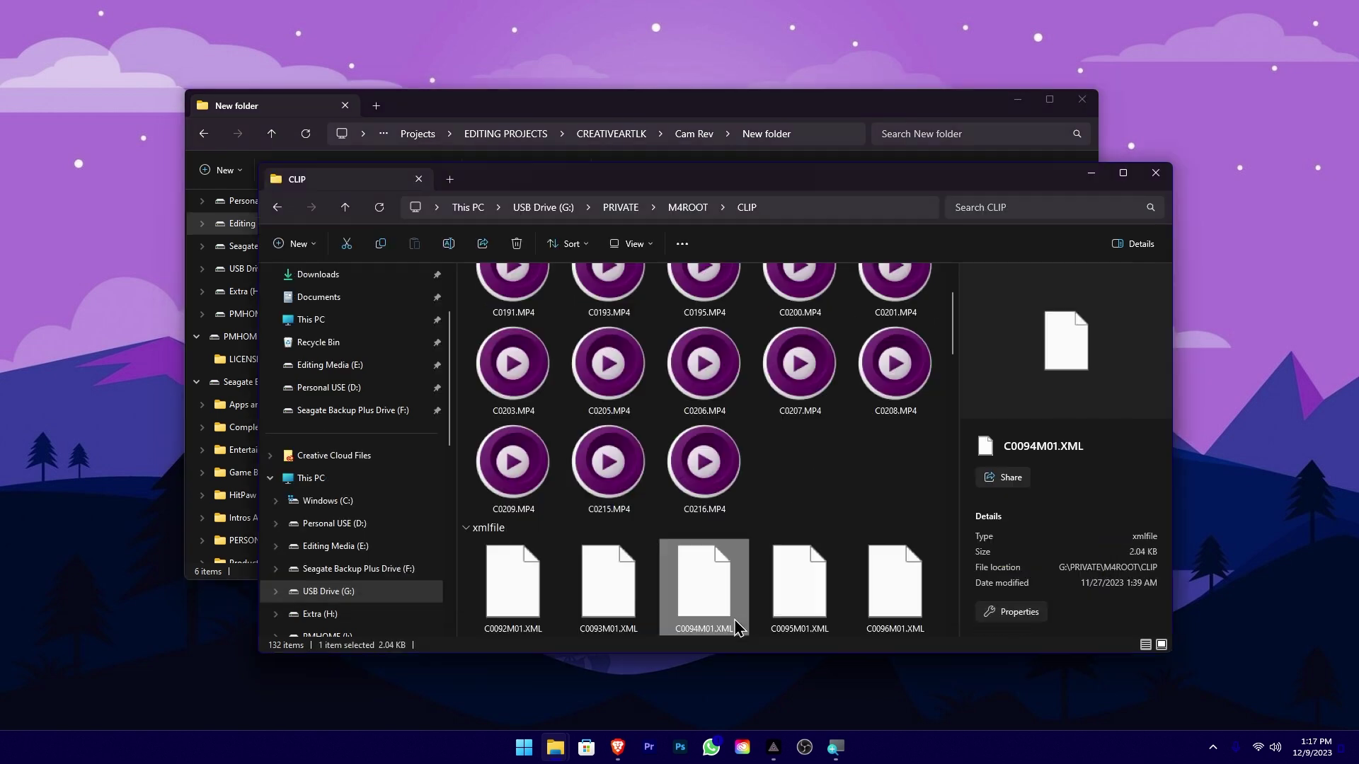
pyautogui.scroll(2, 773, 517)
pyautogui.moveTo(859, 535); pyautogui.dragTo(535, 343)
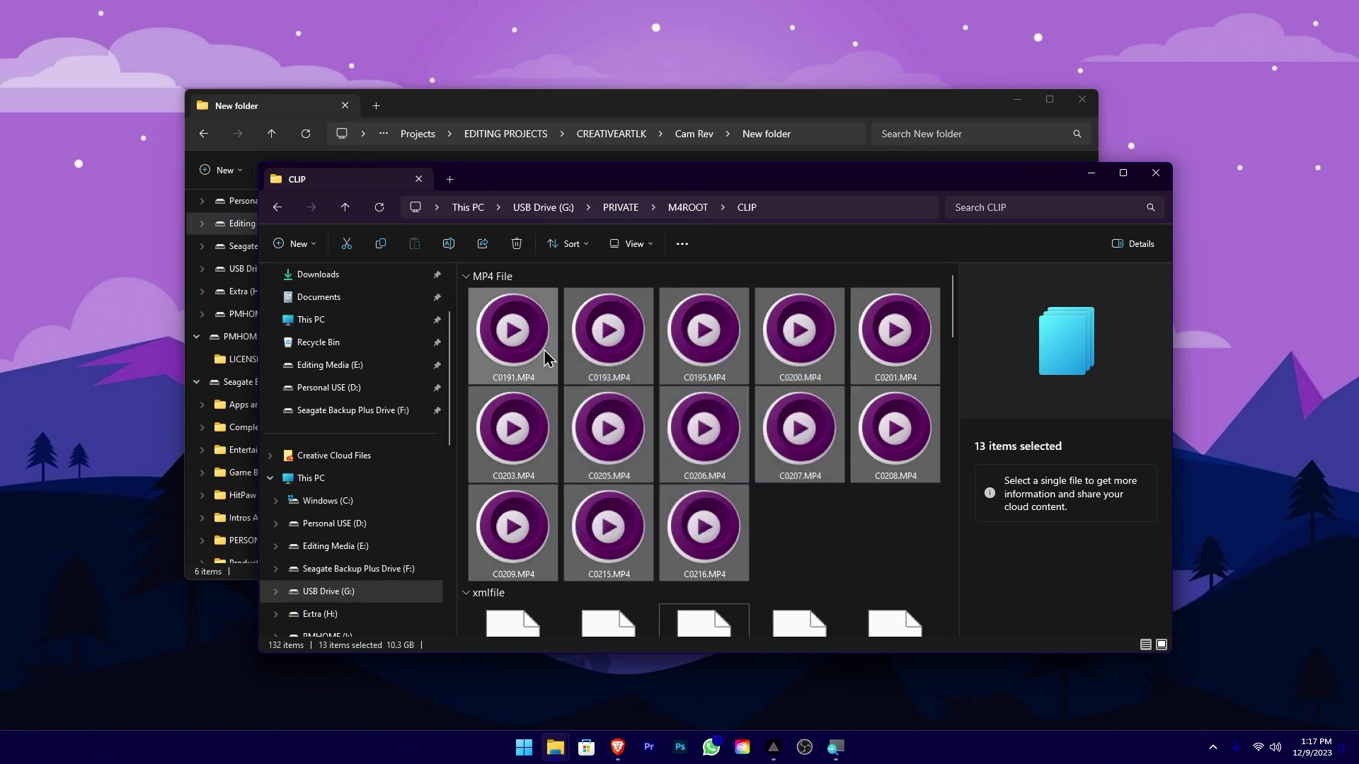
pyautogui.click(1154, 176)
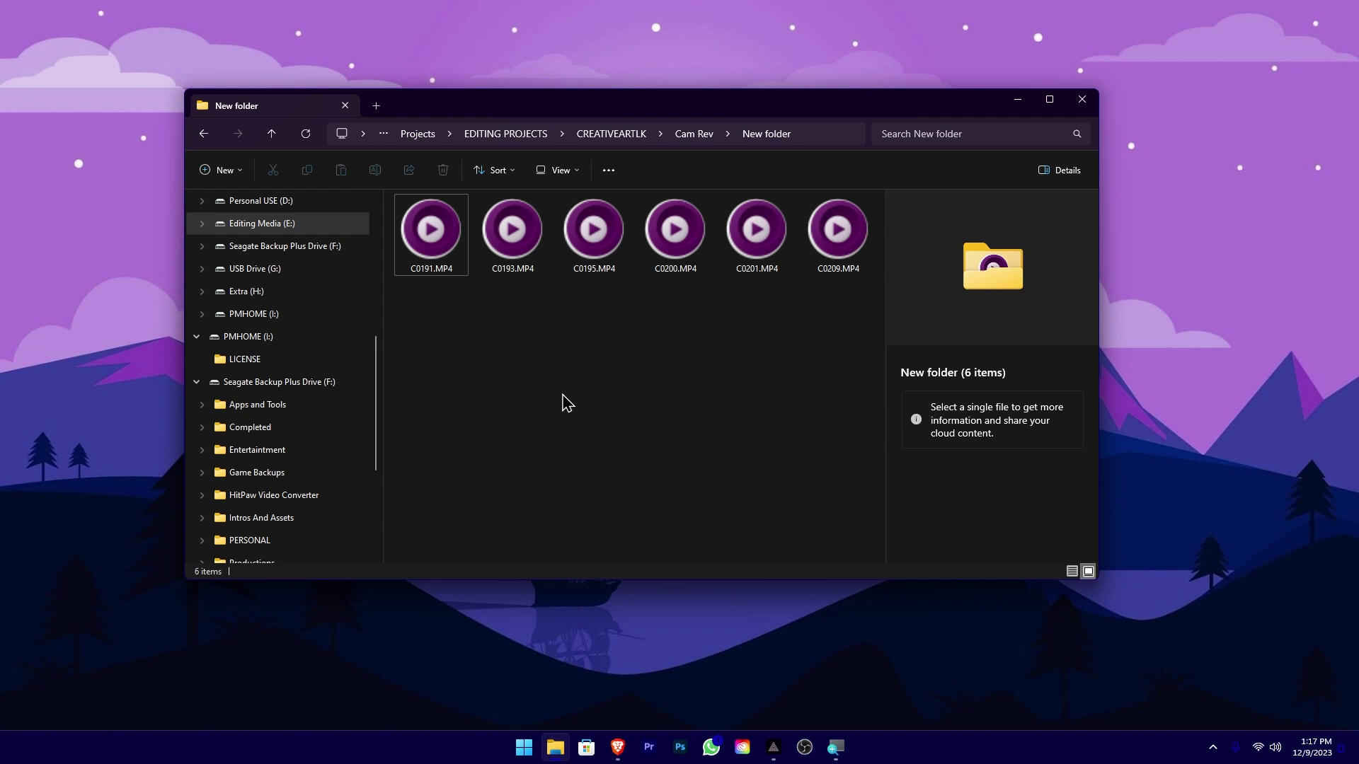
pyautogui.moveTo(429, 346); pyautogui.dragTo(719, 349)
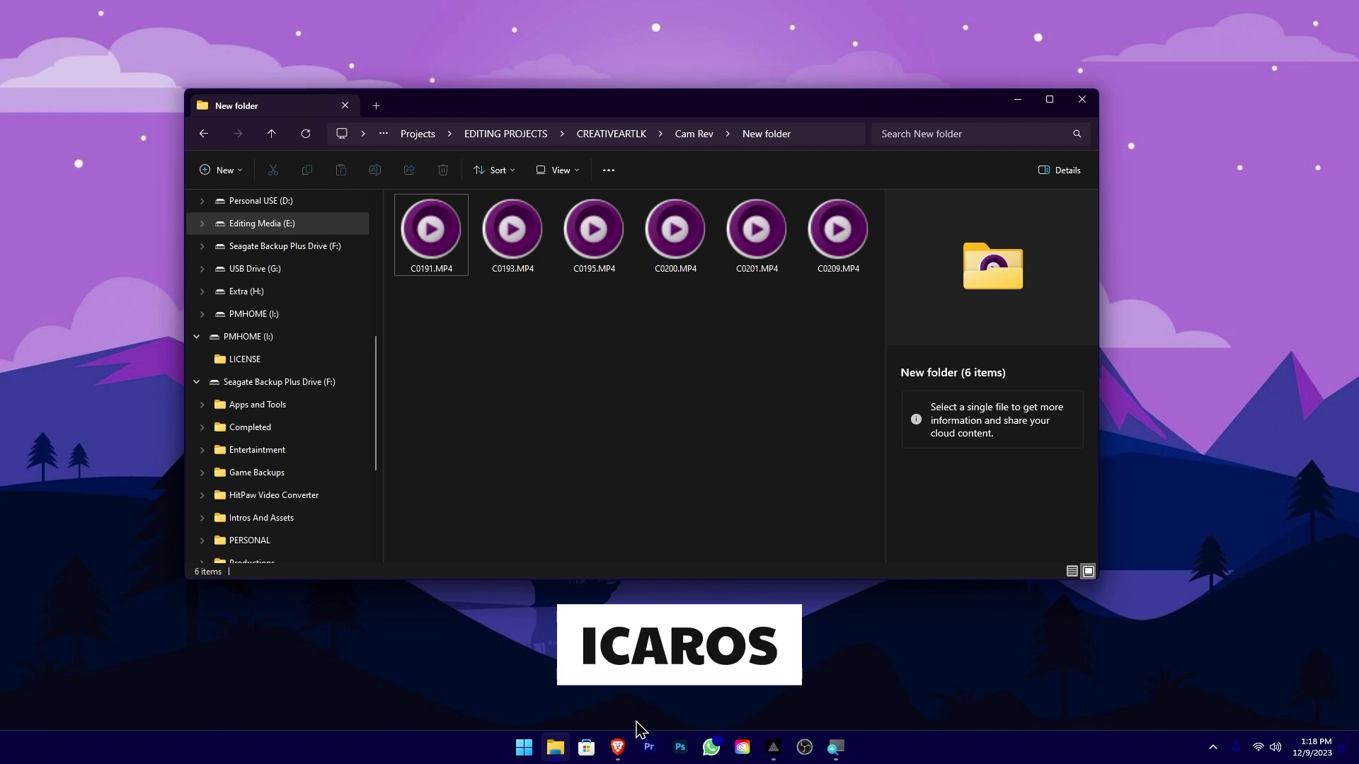
# Step: Switch to the VideoHelp page for Icaros in Brave and download Icaros_v3.3.2.exe into Downloads
pyautogui.click(622, 749)
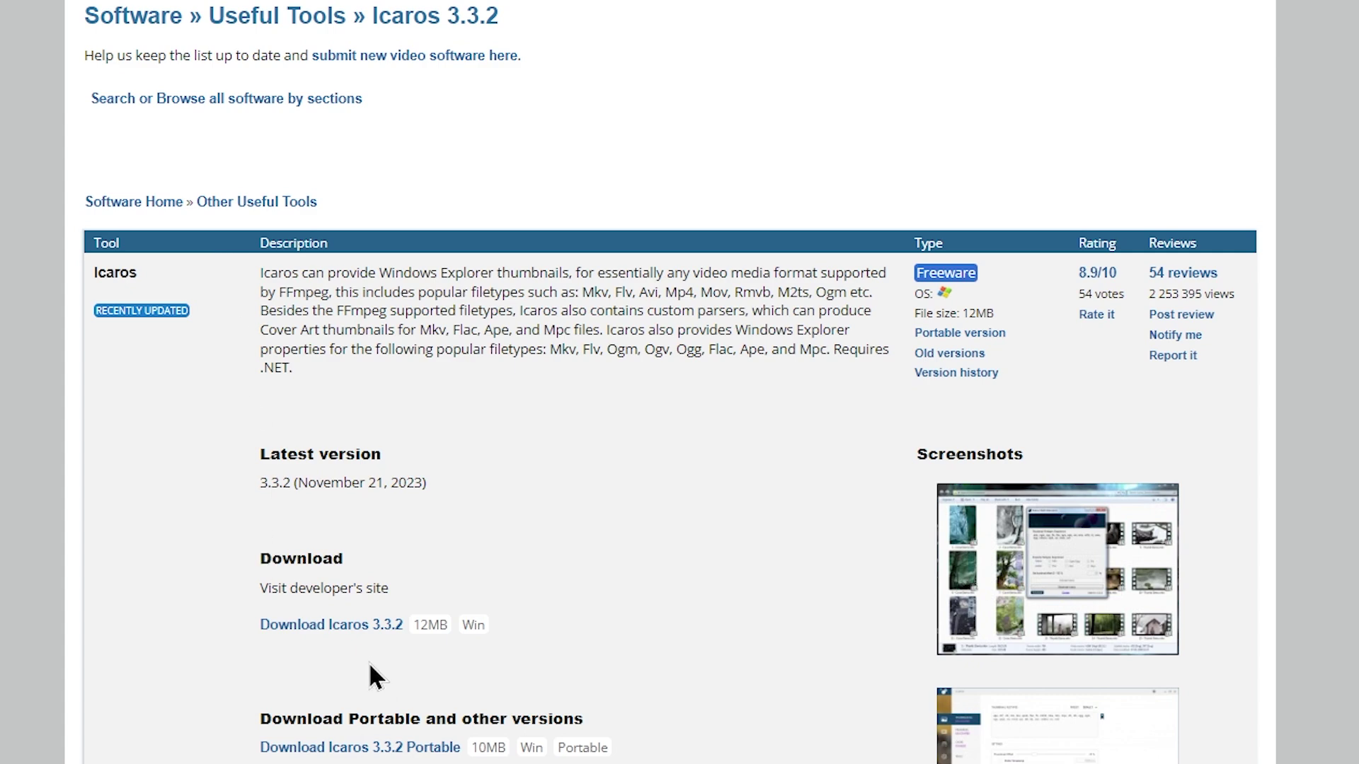
pyautogui.scroll(-2, 369, 672)
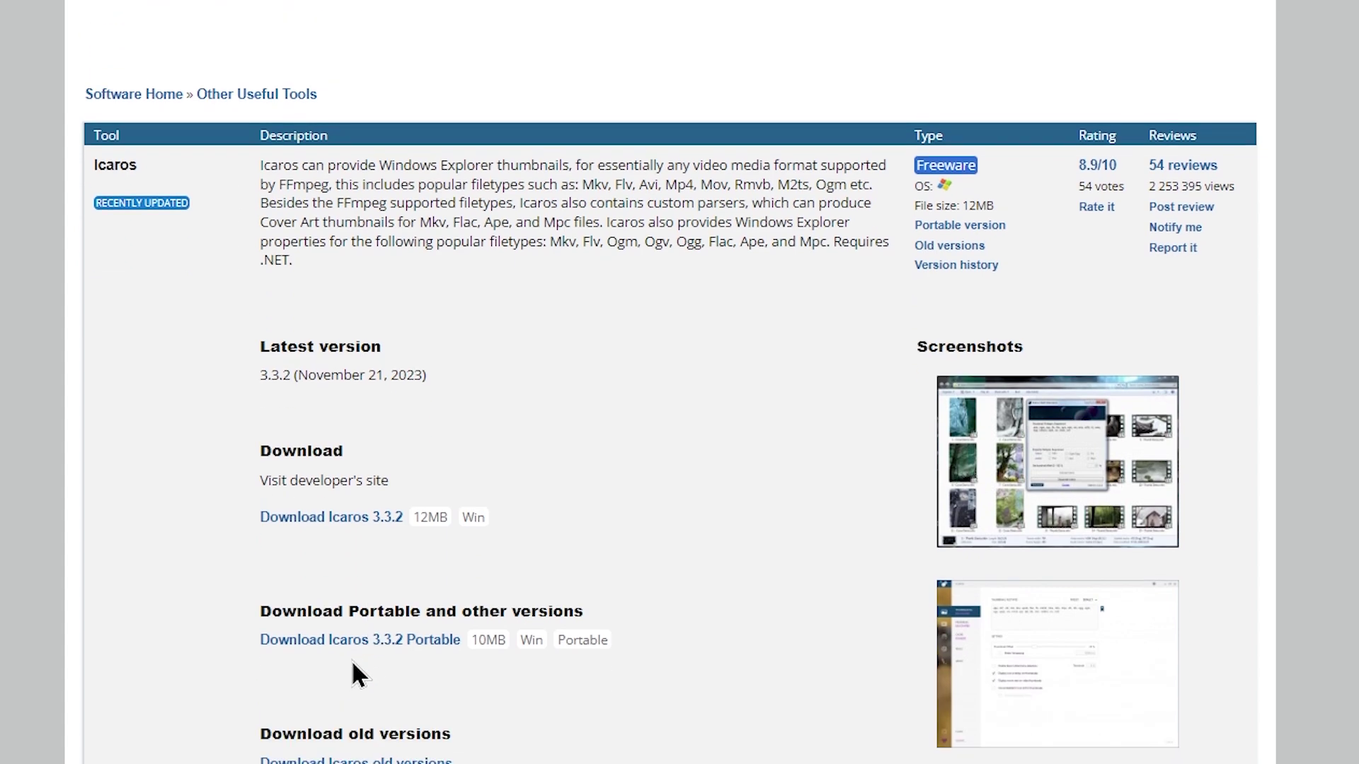
pyautogui.scroll(2, 357, 669)
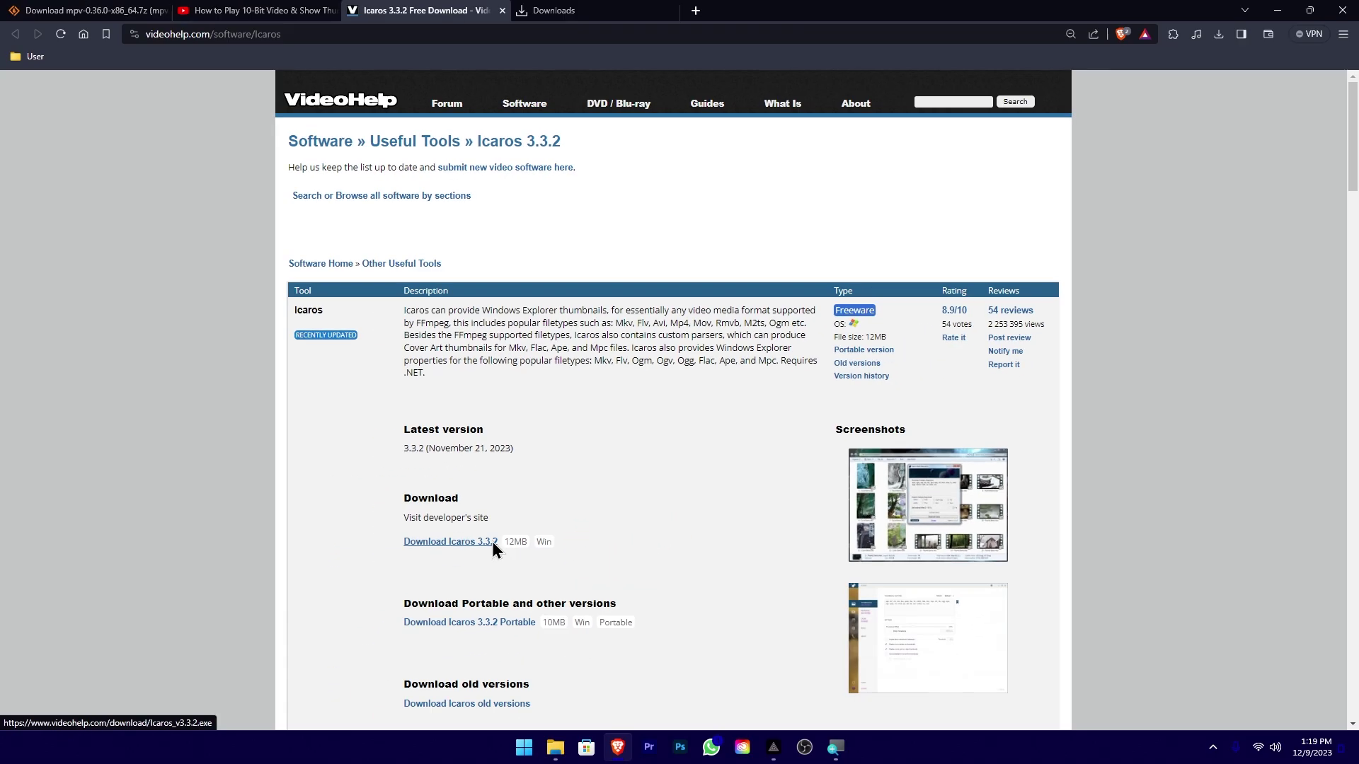
pyautogui.click(391, 625)
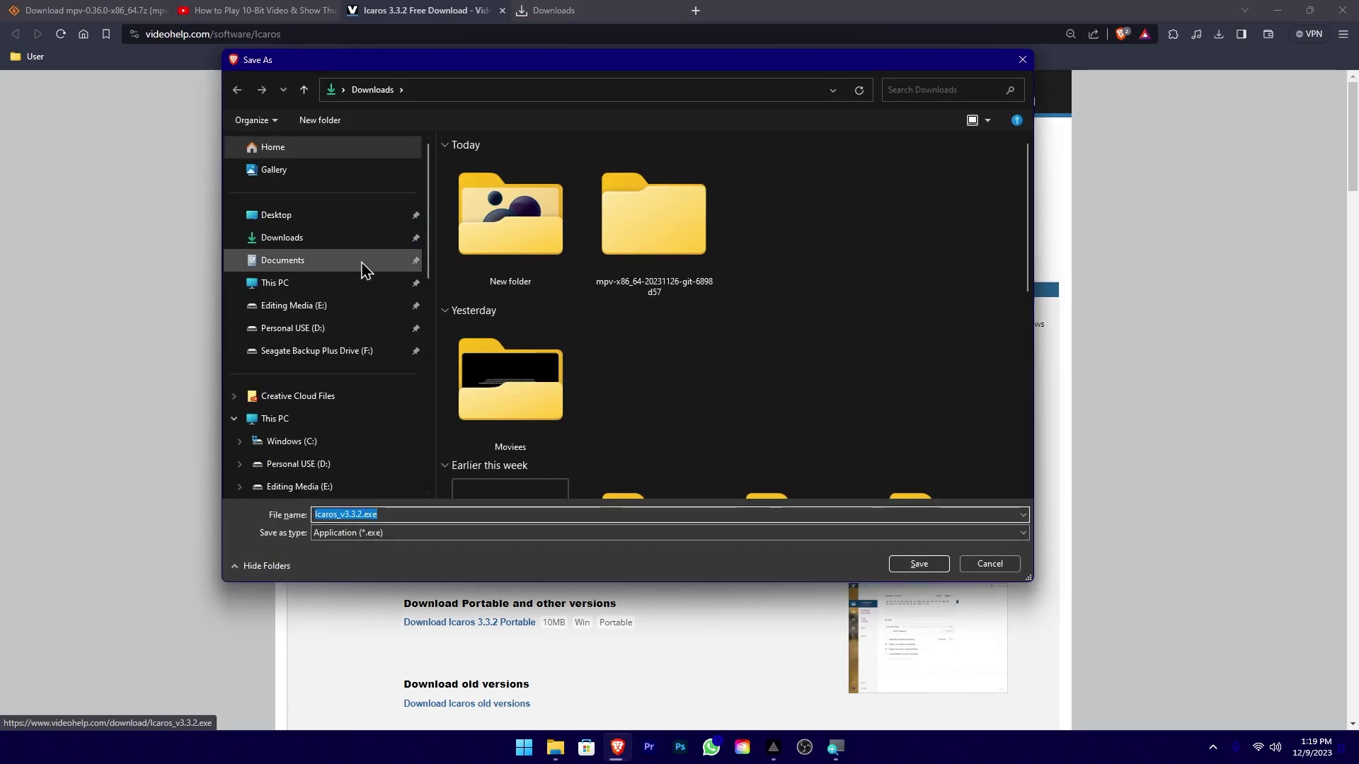
pyautogui.click(364, 241)
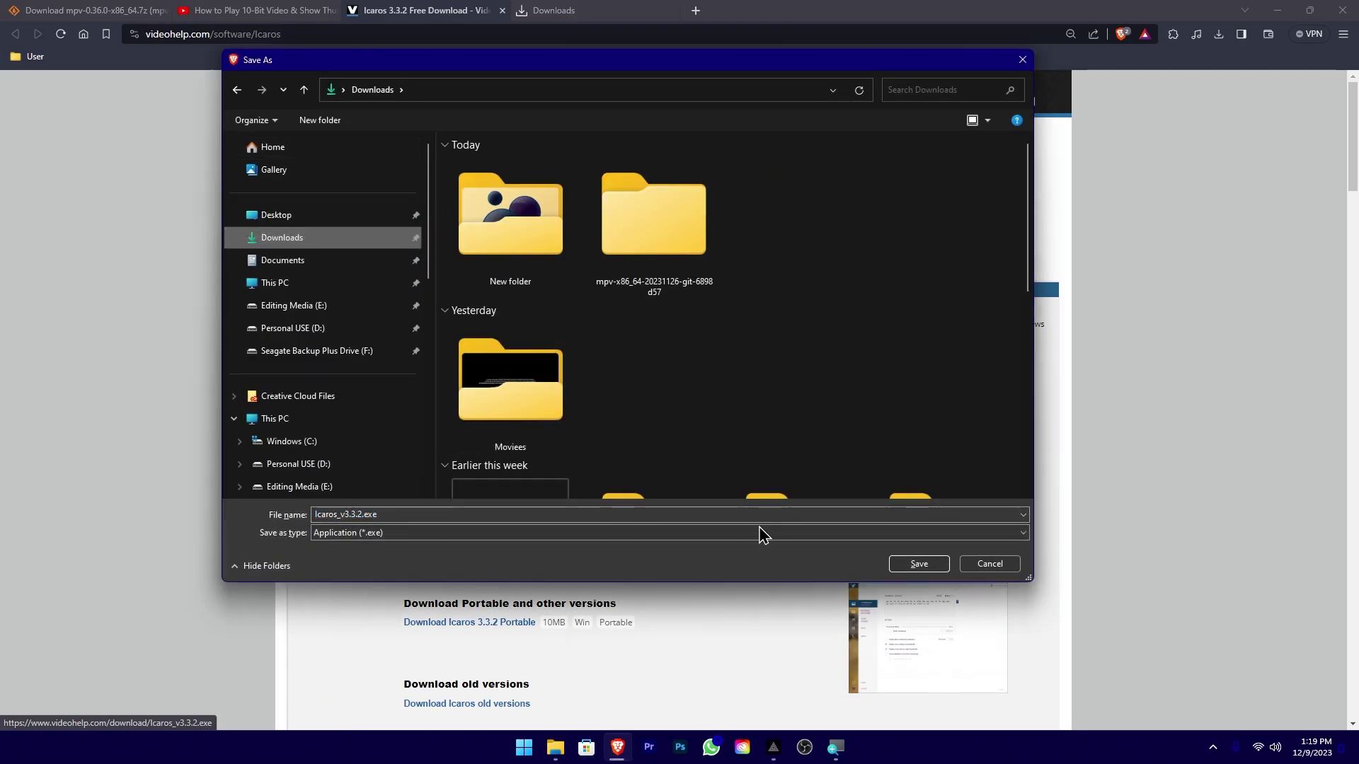
pyautogui.click(917, 567)
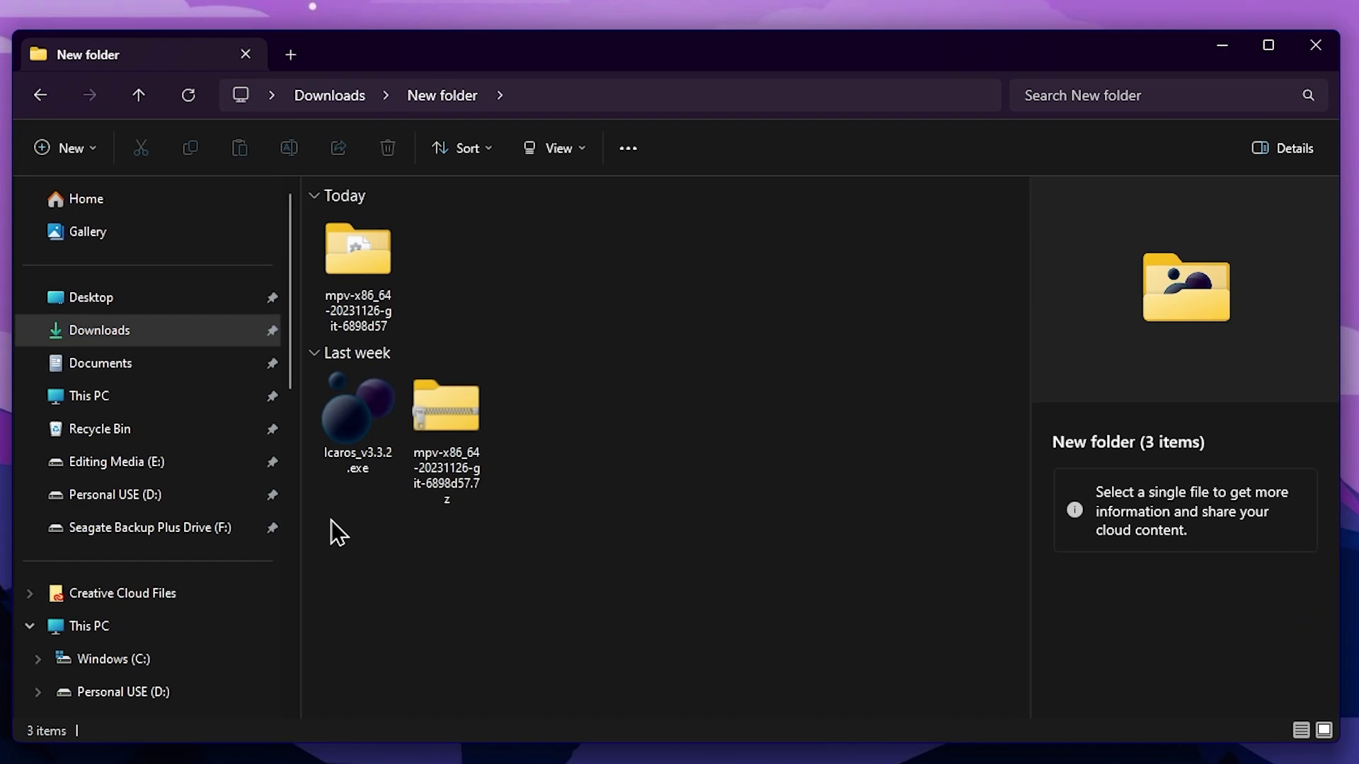
# Step: Run Icaros_v3.3.2.exe with English as the setup language, accept the license agreement and install the x64 and x86 shell extensions
pyautogui.click(366, 453)
pyautogui.doubleClick(366, 456)
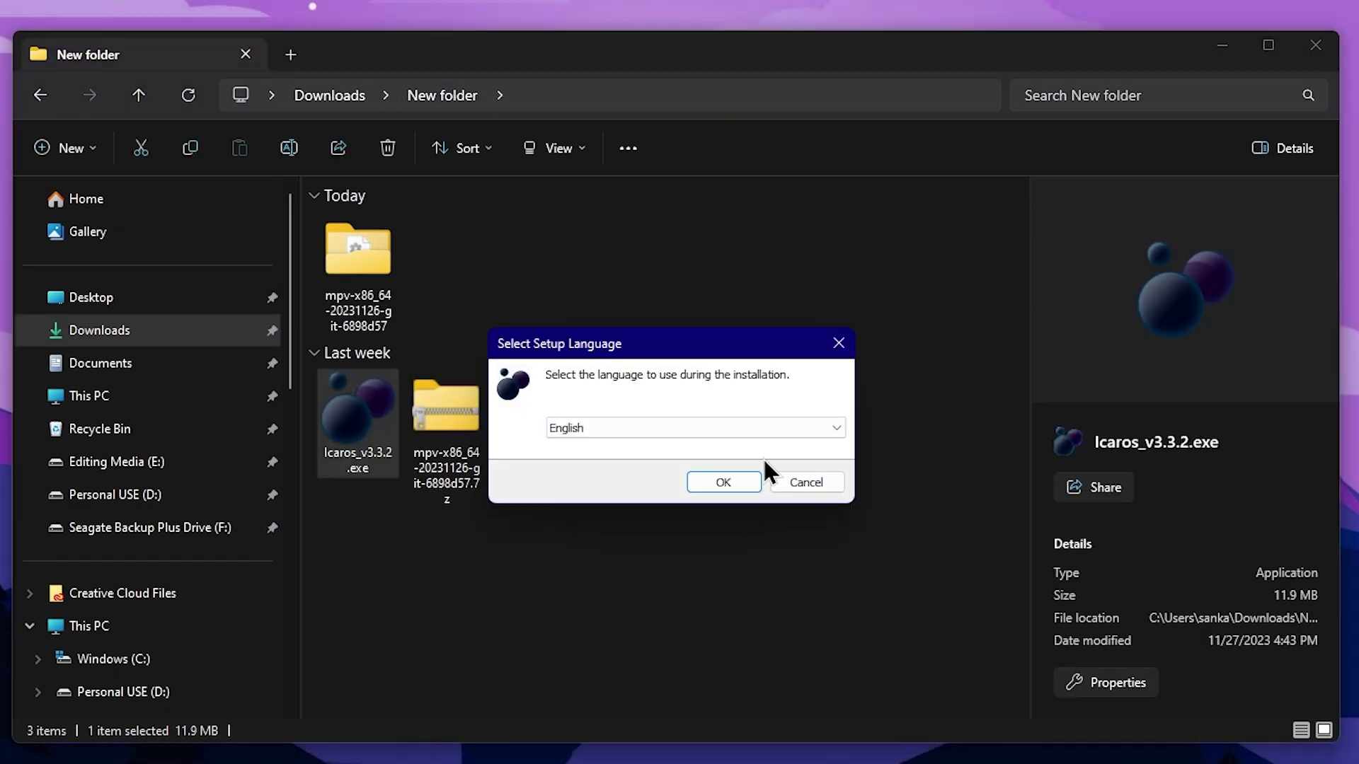
pyautogui.click(745, 485)
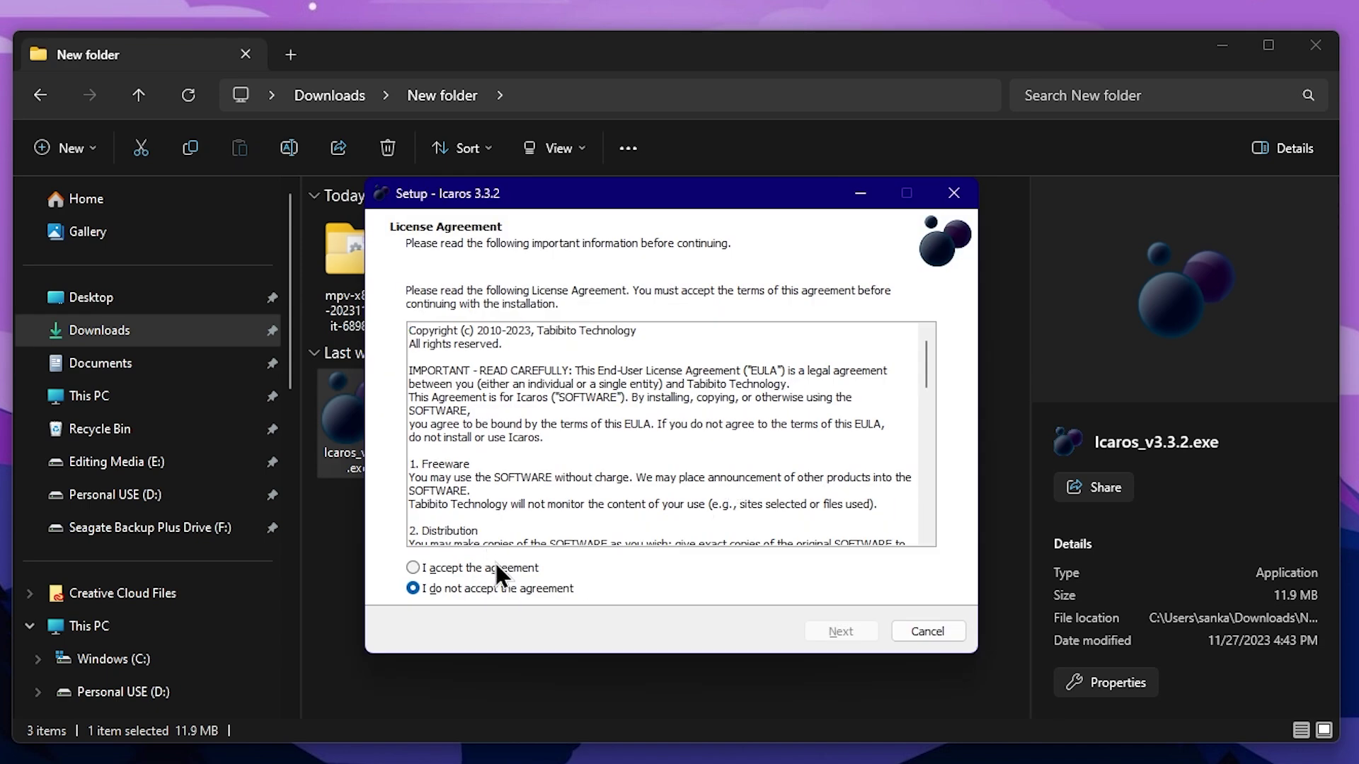
pyautogui.click(485, 568)
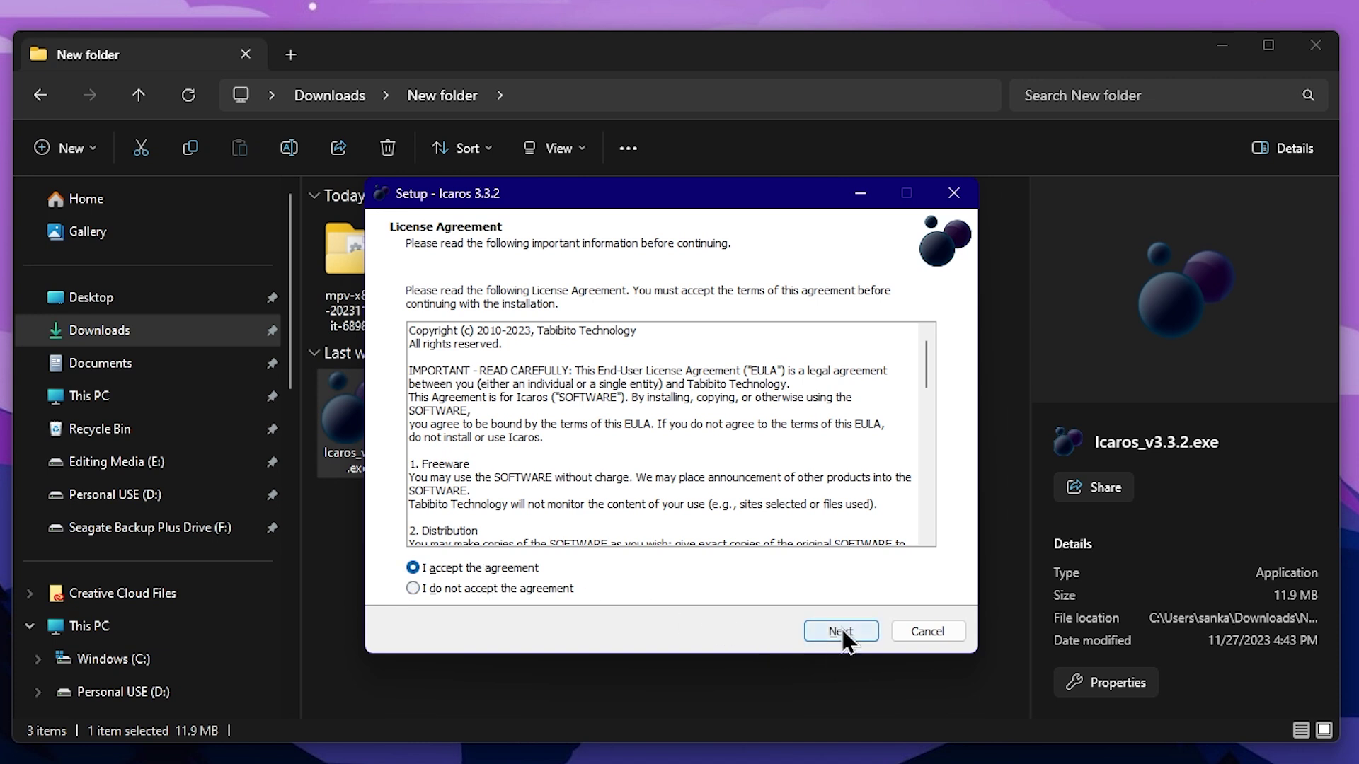
pyautogui.click(842, 632)
pyautogui.click(837, 632)
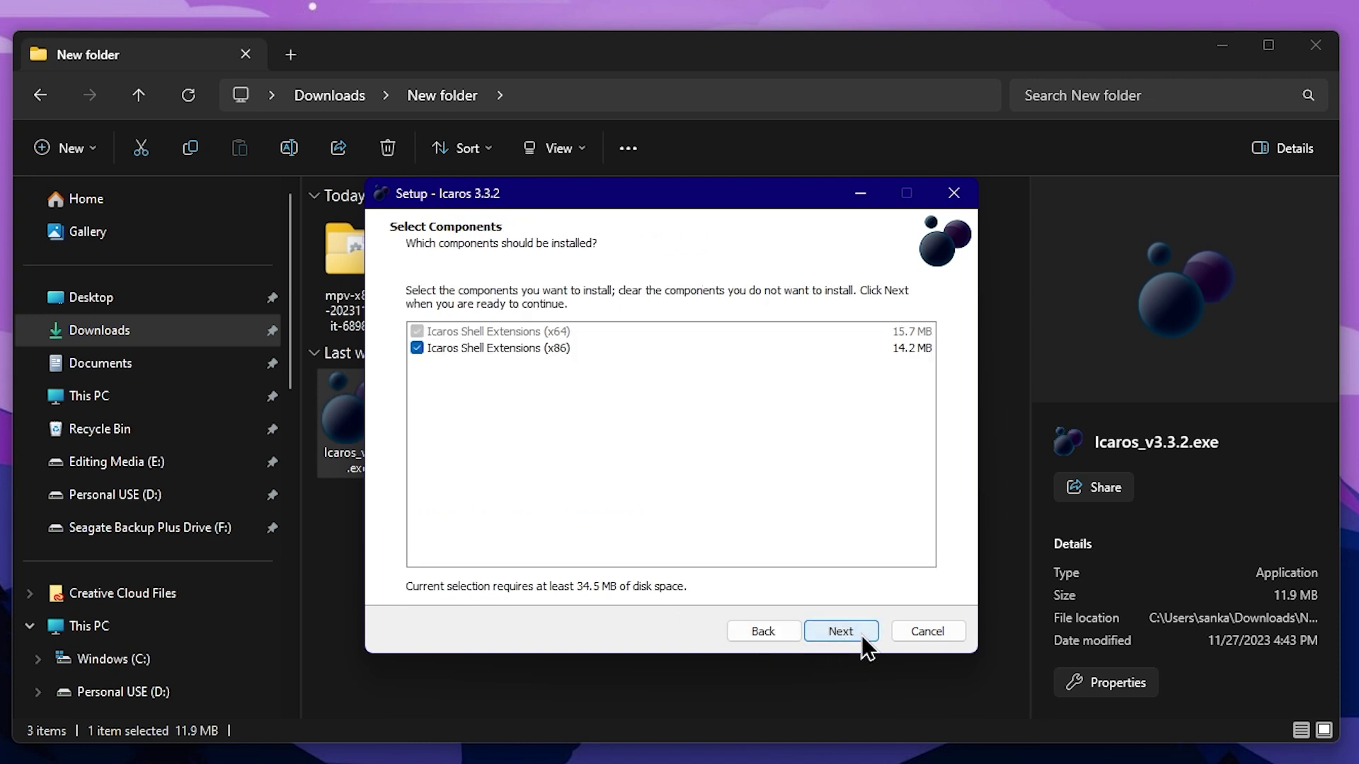
pyautogui.click(855, 631)
pyautogui.click(855, 632)
pyautogui.click(855, 631)
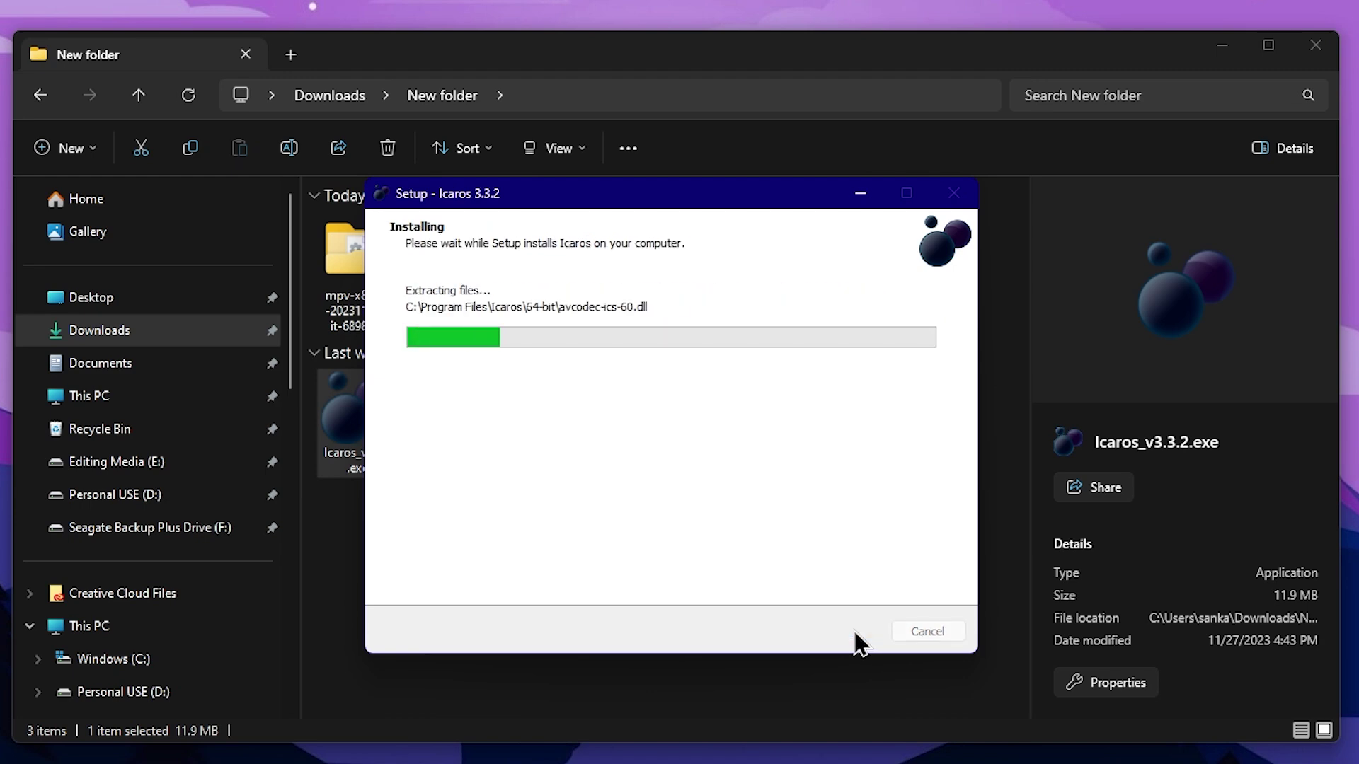
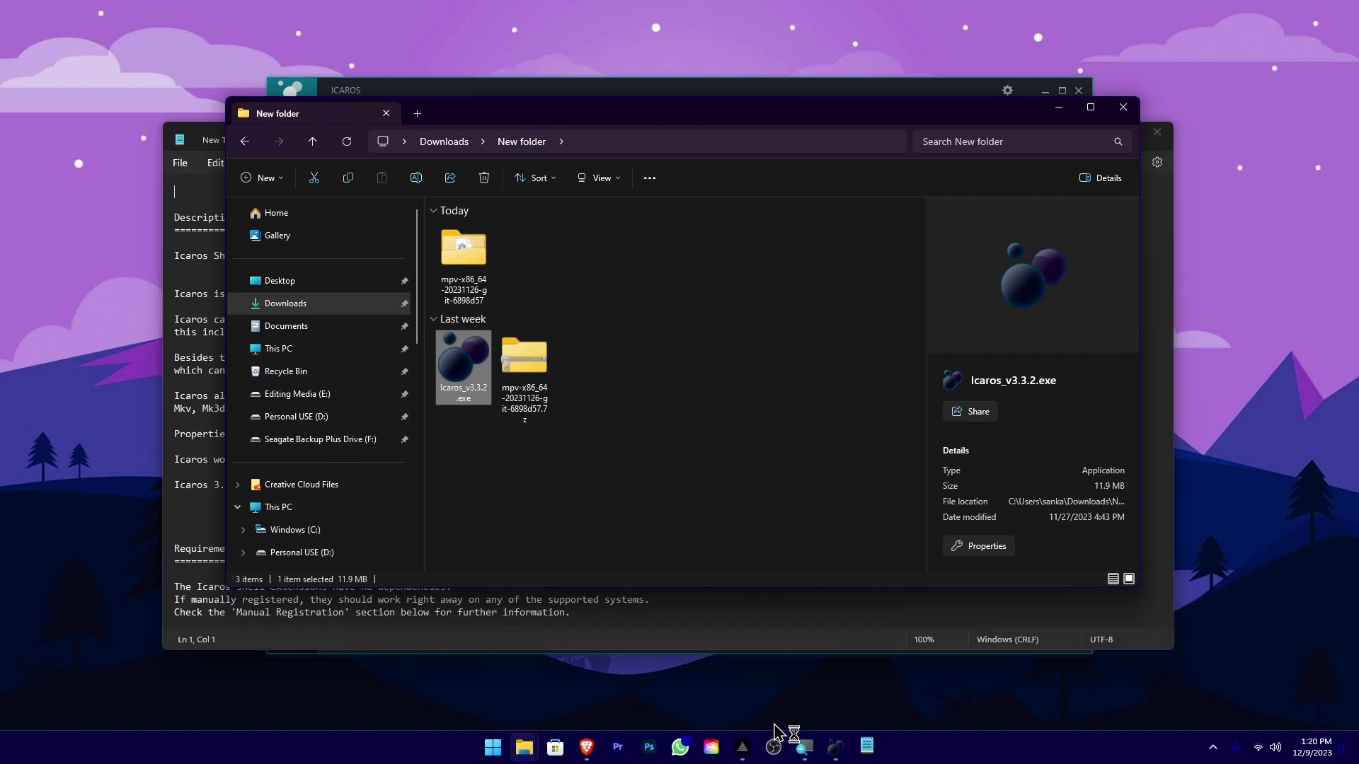
# Step: Close the Downloads folder window, skim the Icaros README text and close it
pyautogui.click(1123, 107)
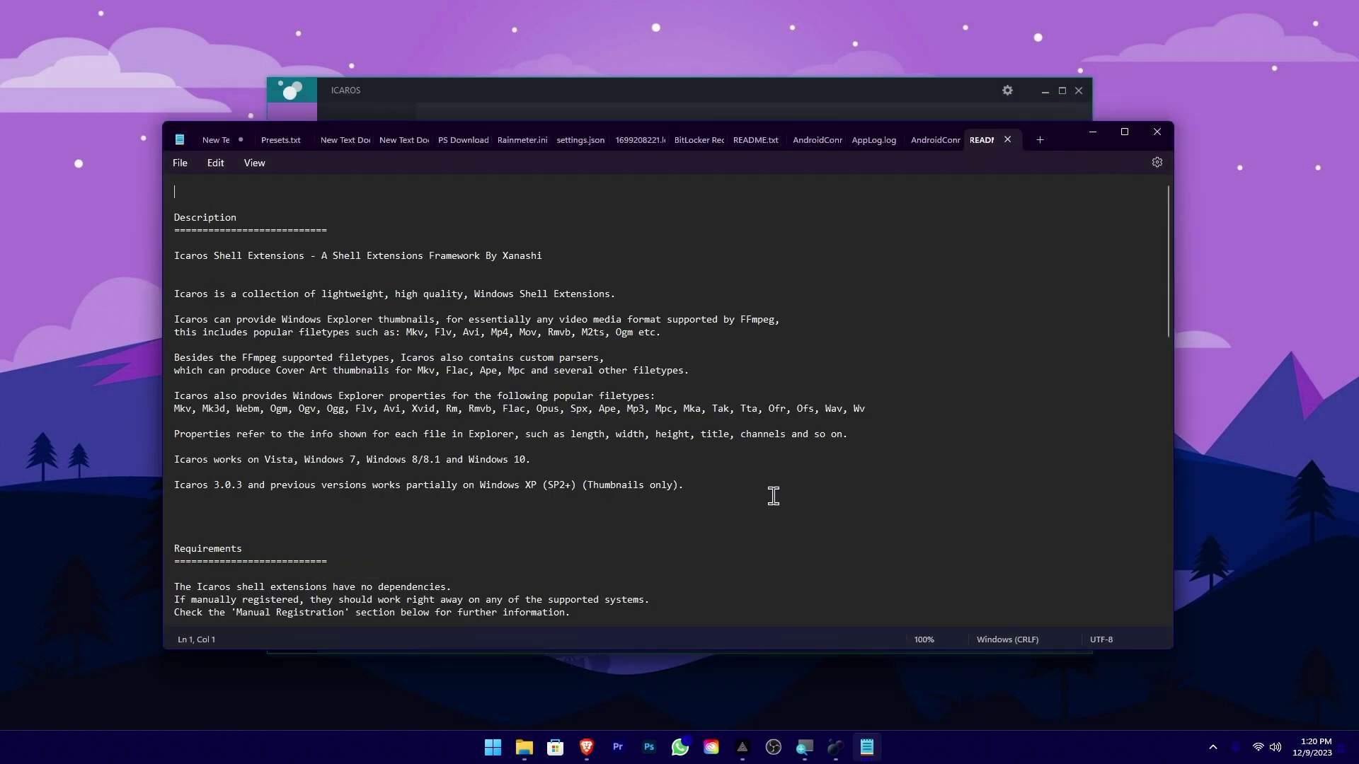
pyautogui.scroll(-5, 775, 517)
pyautogui.scroll(5, 813, 450)
pyautogui.scroll(-10, 824, 428)
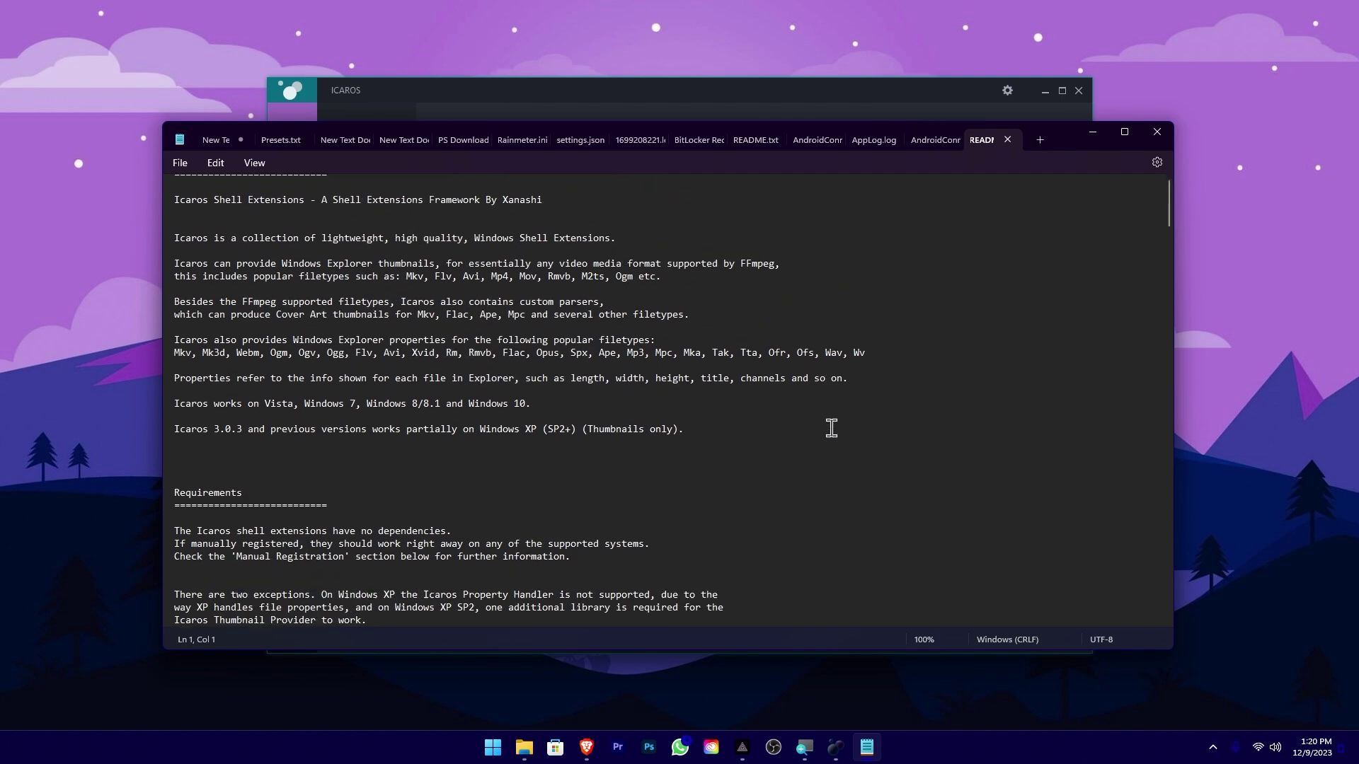
pyautogui.click(1157, 131)
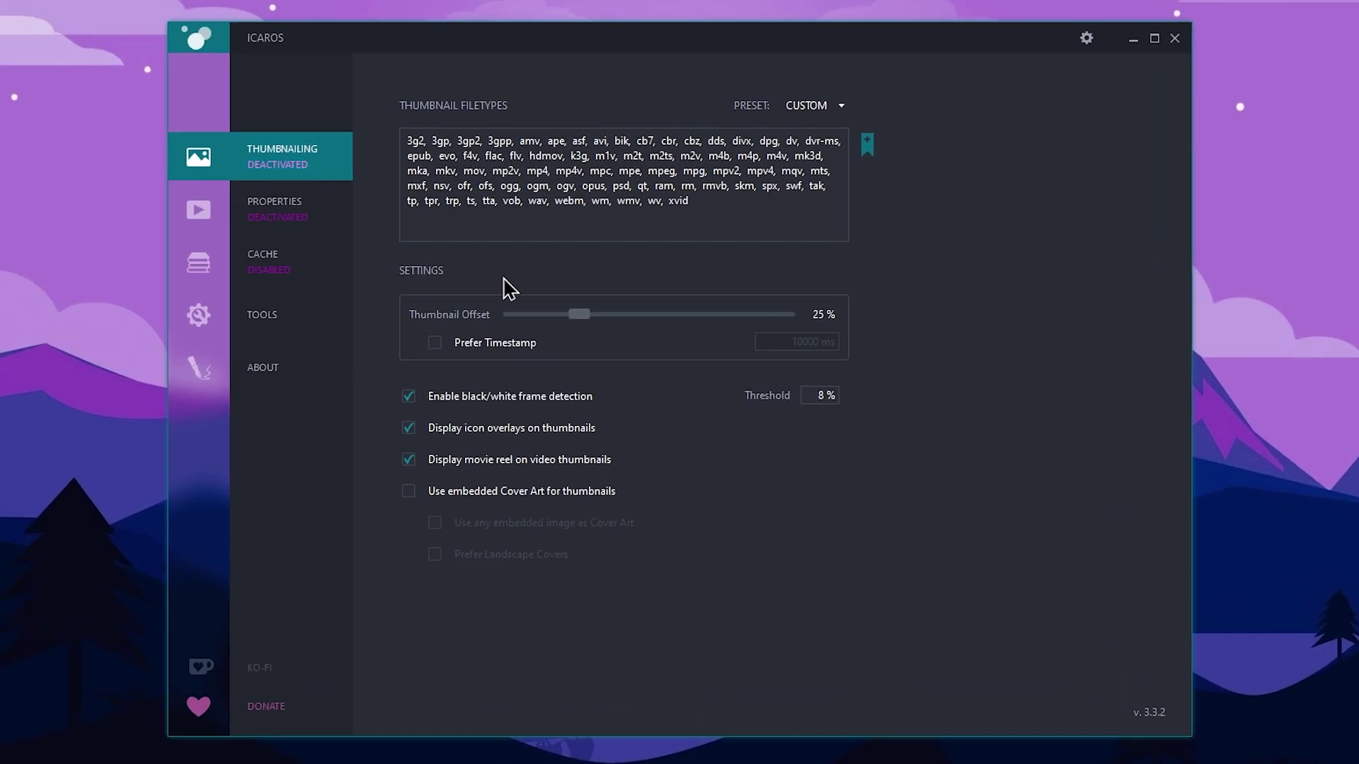
# Step: Look up Icaros in the Windows app search and return to its open window
pyautogui.press('super')
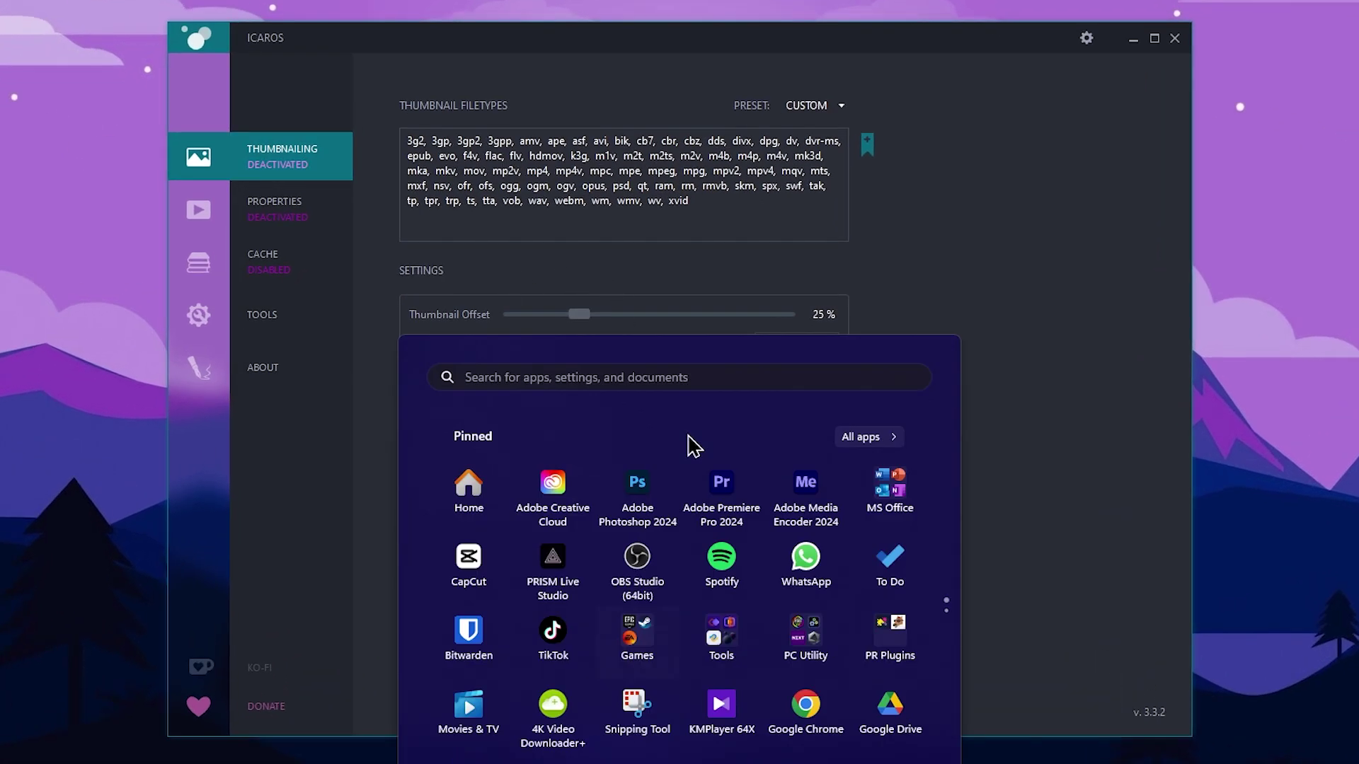
pyautogui.write('icaros')
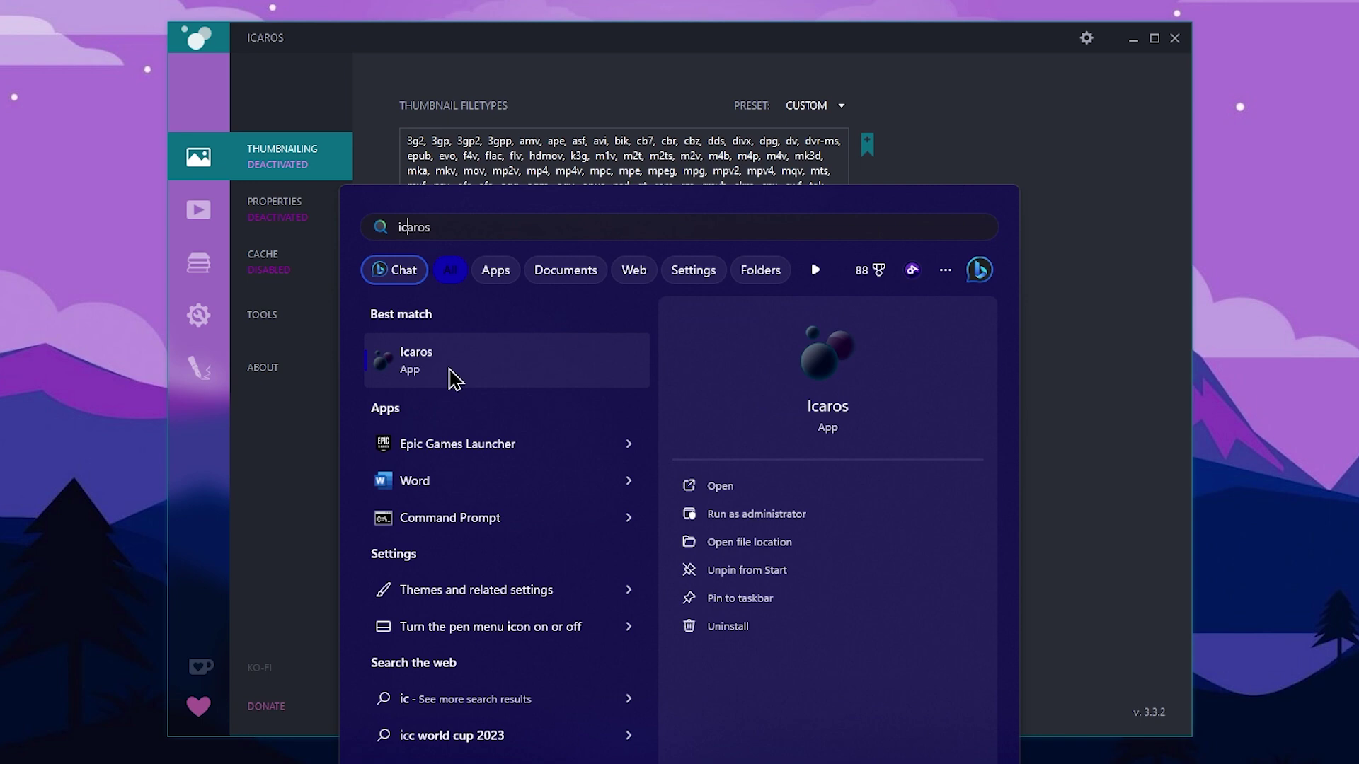
pyautogui.click(694, 43)
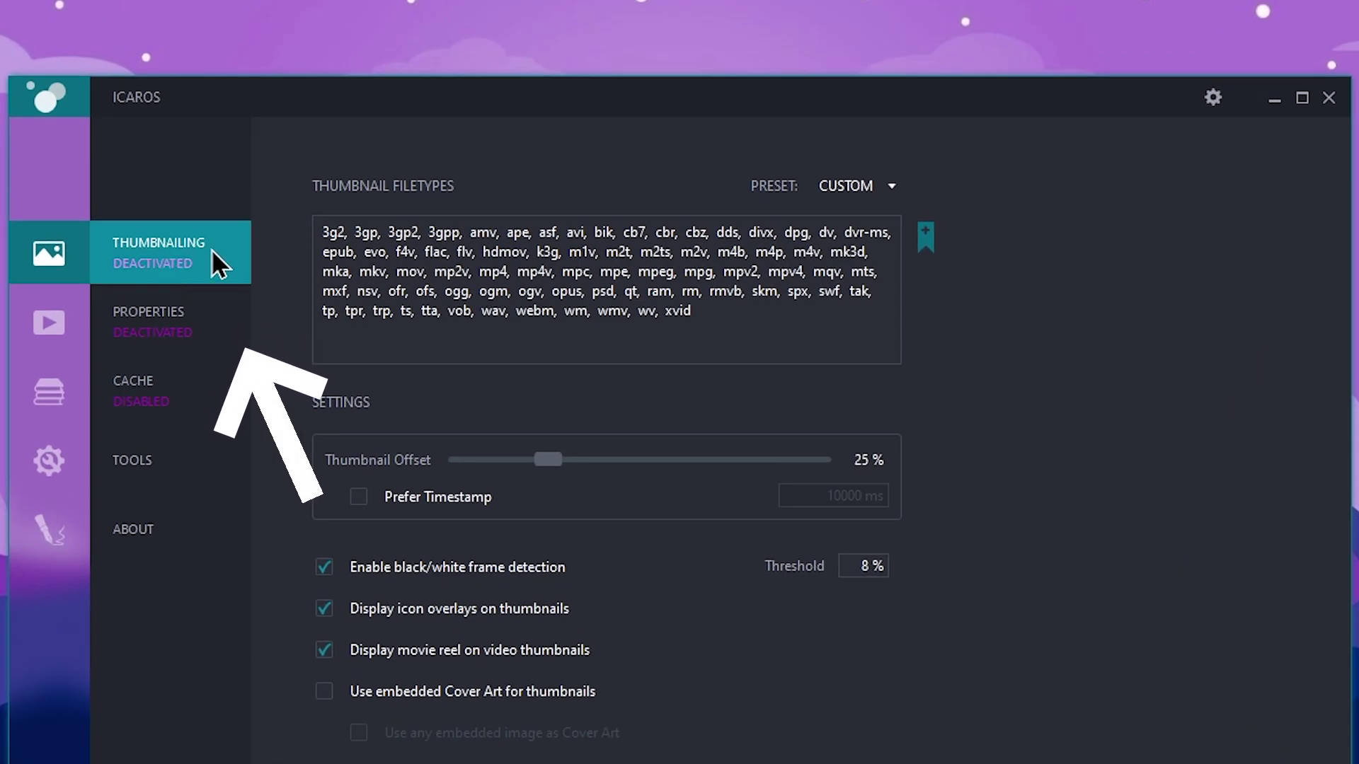
# Step: Activate thumbnailing in Icaros and apply the video filetype preset, choosing to include the filetypes already in the list
pyautogui.click(186, 267)
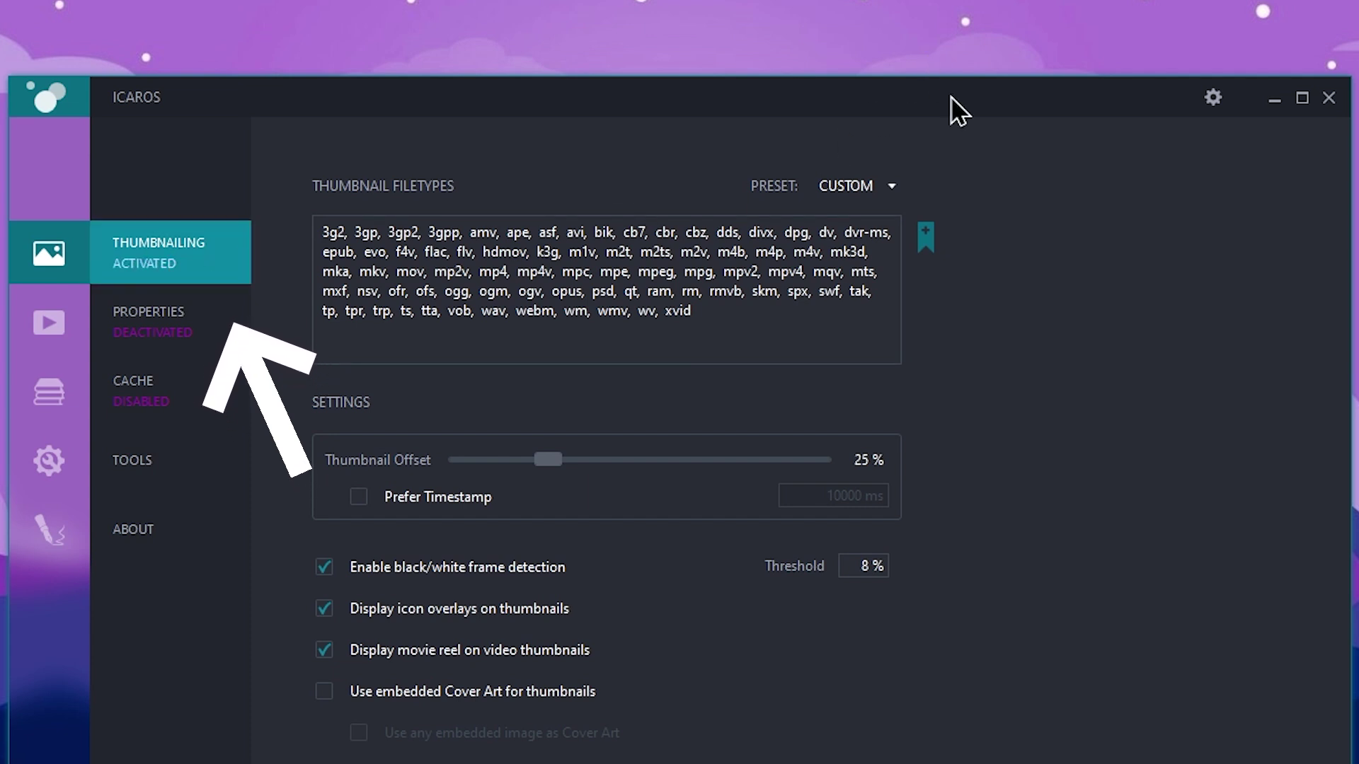
pyautogui.click(890, 185)
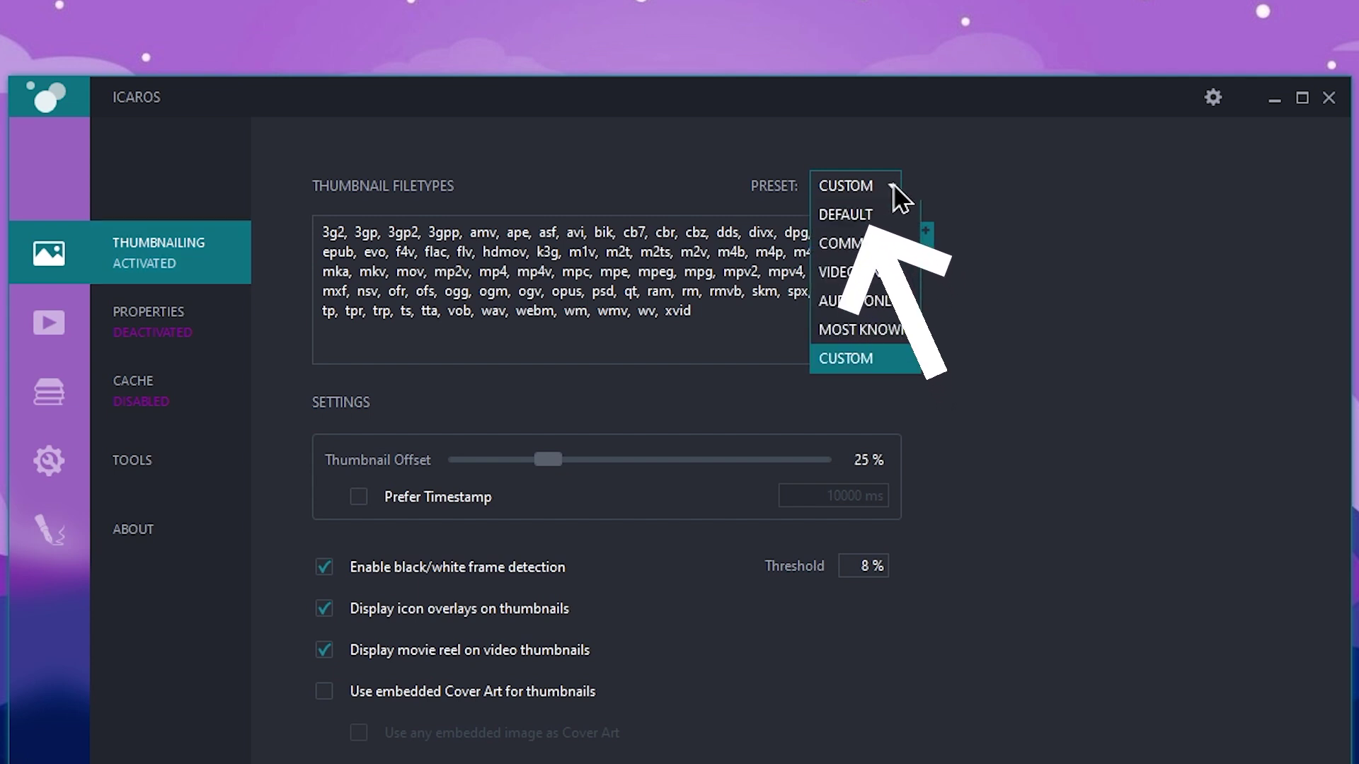
pyautogui.click(897, 273)
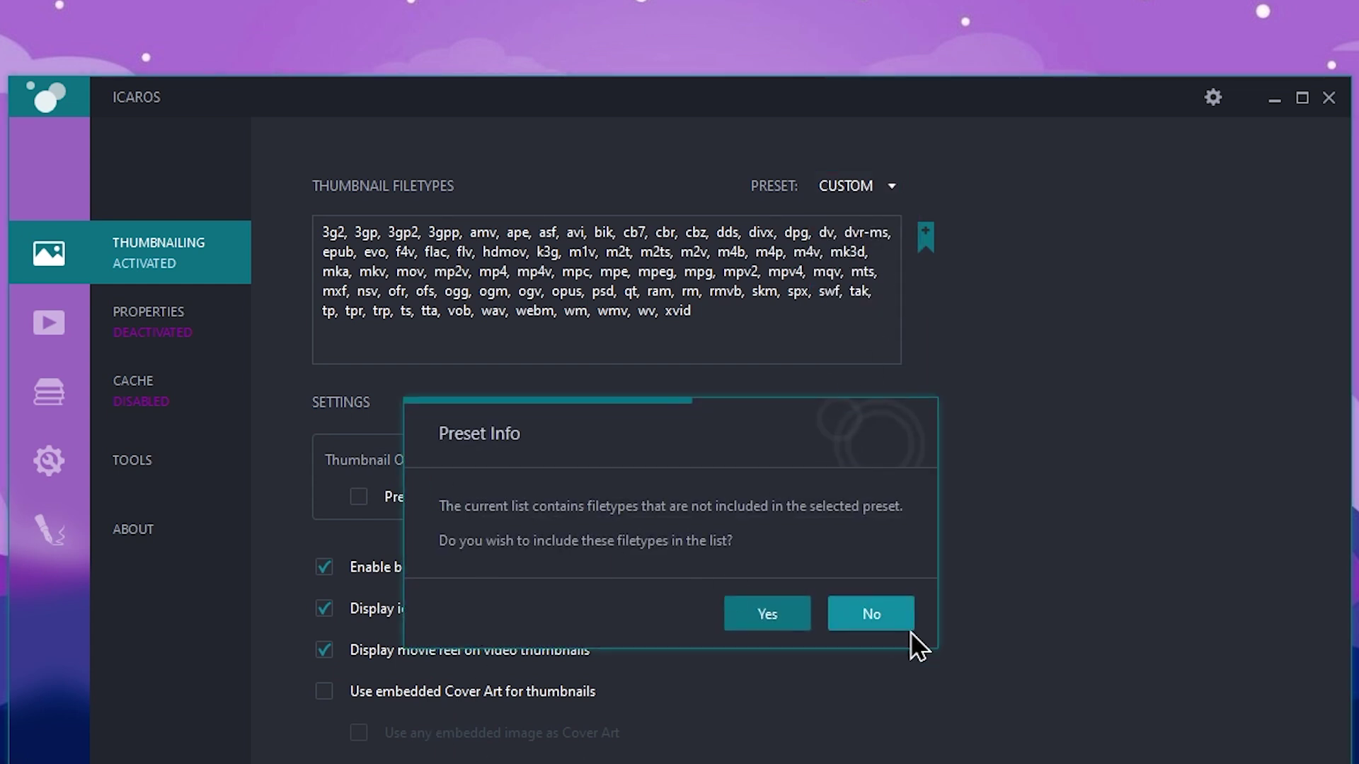
pyautogui.click(766, 615)
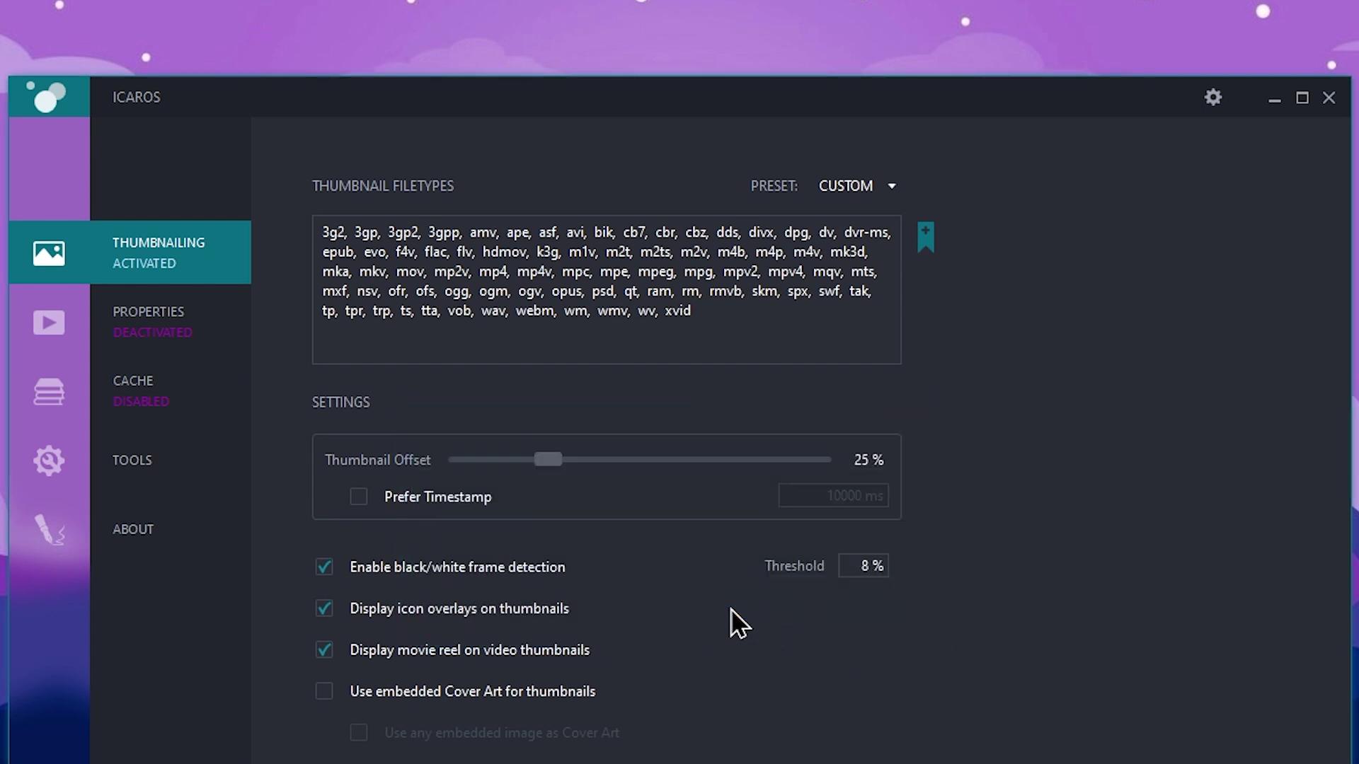
# Step: Switch Icaros thumbnailing off and on again so it is activated, and close Icaros
pyautogui.click(211, 282)
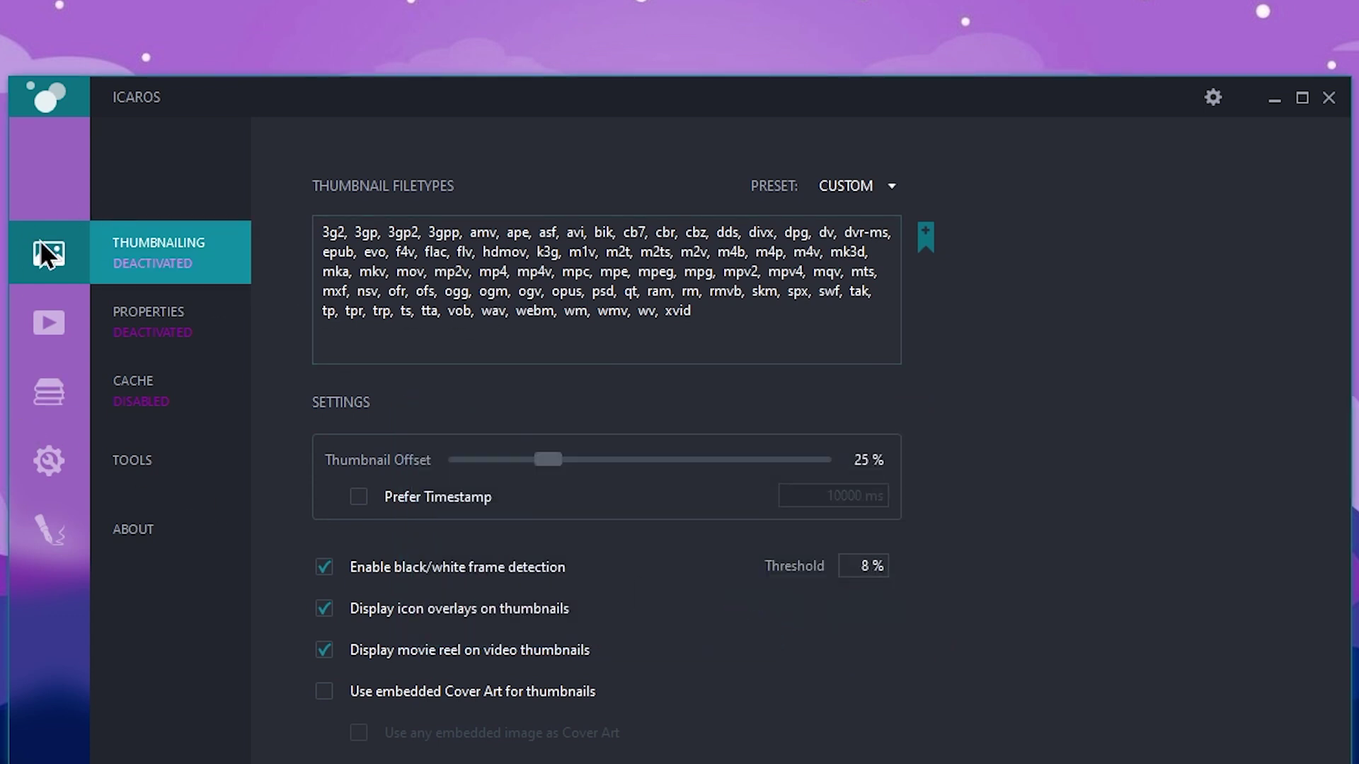
pyautogui.click(178, 264)
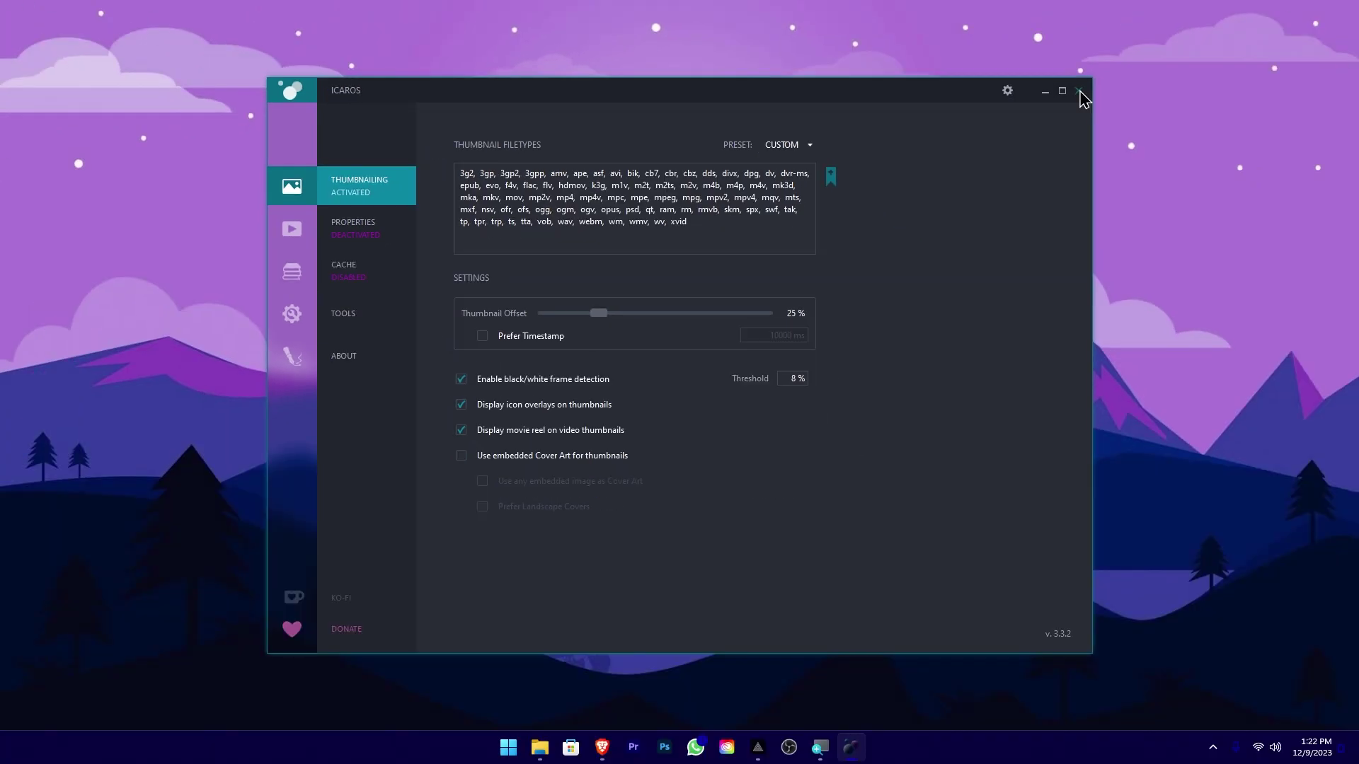
pyautogui.click(1328, 97)
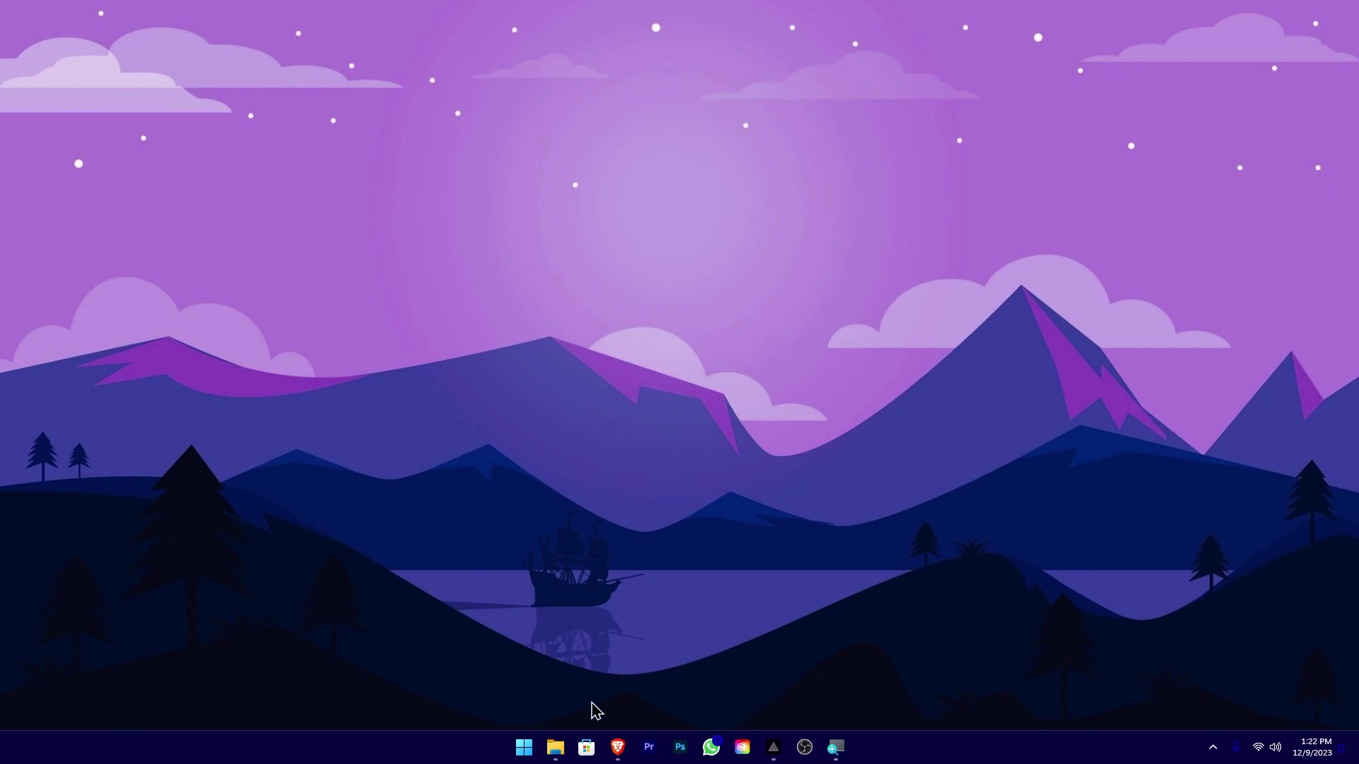
# Step: Bring up the Cam Rev New folder in File Explorer and examine the thumbnails of its MP4 clips
pyautogui.click(556, 746)
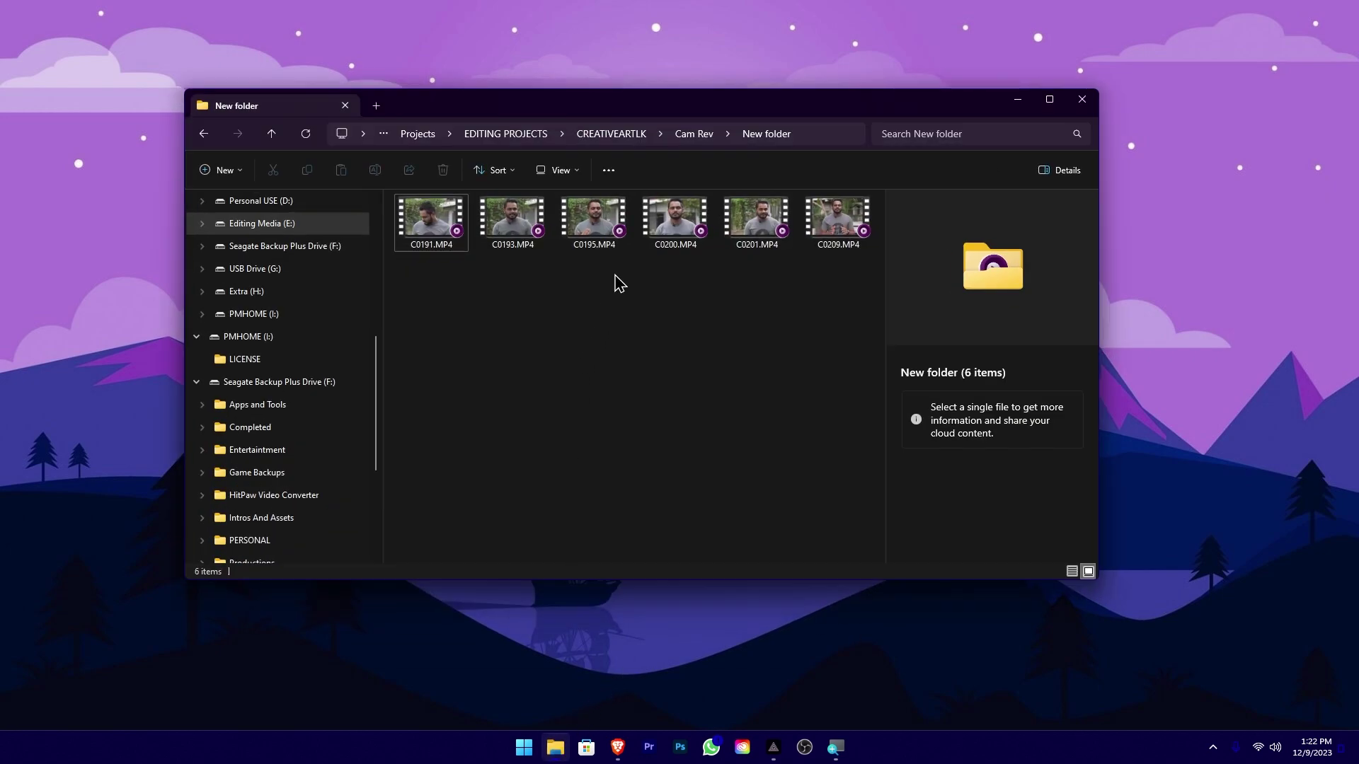
pyautogui.moveTo(829, 325); pyautogui.dragTo(626, 378)
pyautogui.moveTo(431, 321); pyautogui.dragTo(860, 258)
pyautogui.click(605, 331)
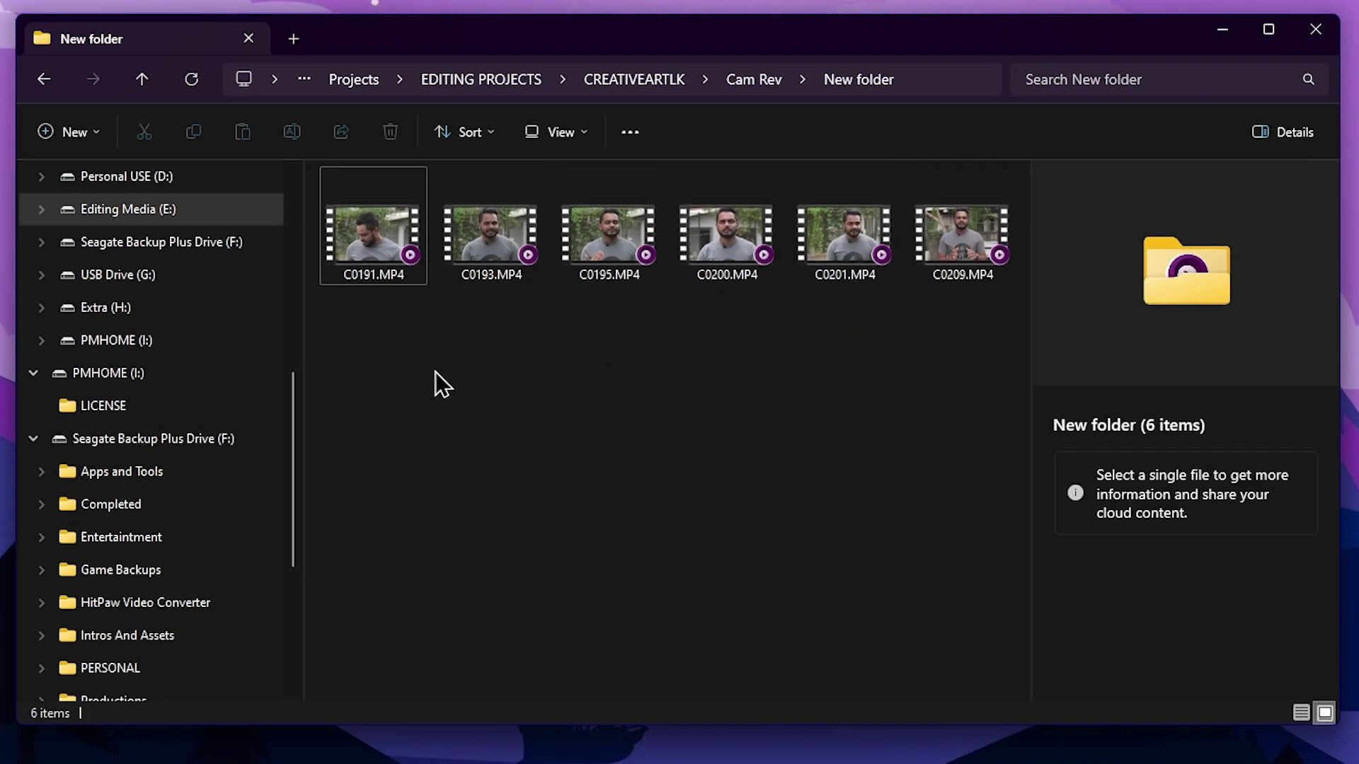
pyautogui.moveTo(394, 367); pyautogui.dragTo(957, 264)
pyautogui.press('Escape')
# Step: Open the Lover Thirds folder under CREATIVEARTLK RECORDINGS > Editing Needs on Editing Media (E:) in a new File Explorer window
pyautogui.press('super+e')
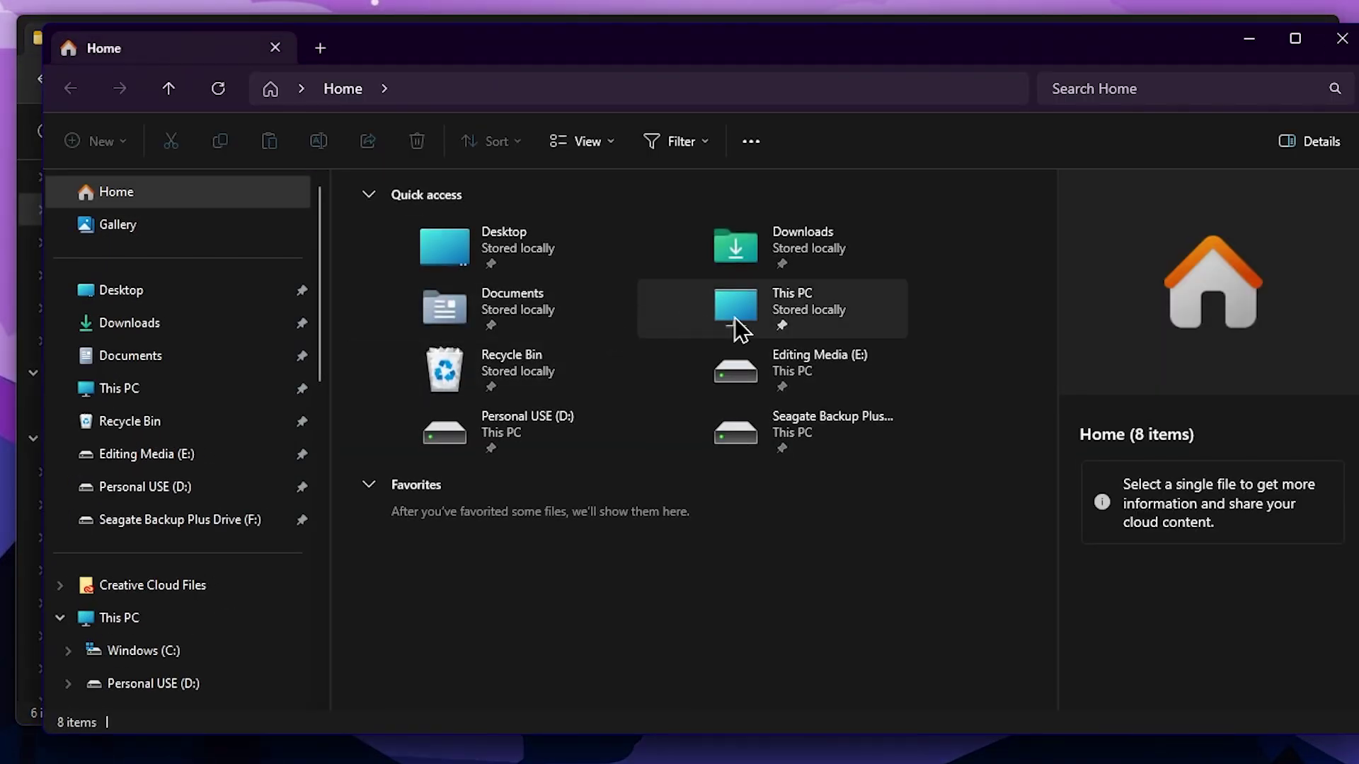
pyautogui.doubleClick(814, 314)
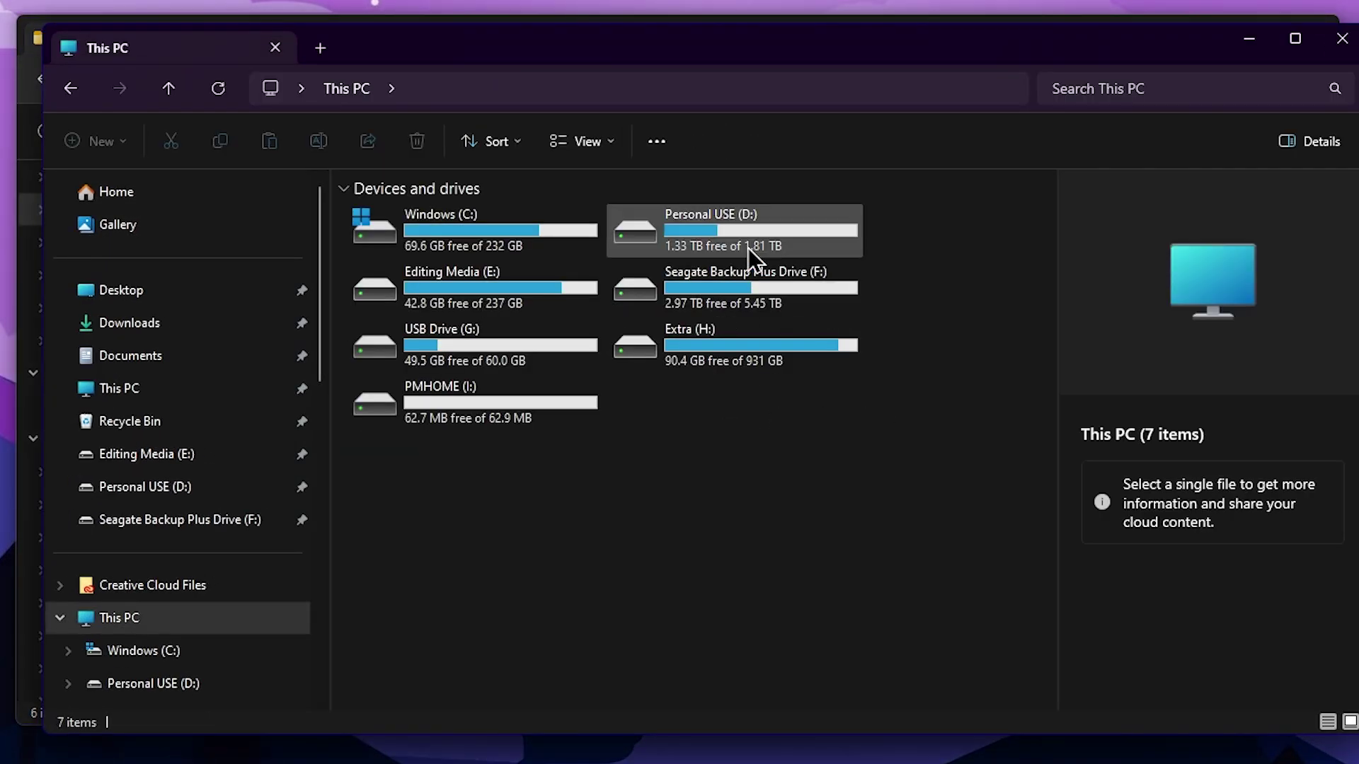
pyautogui.doubleClick(552, 280)
pyautogui.doubleClick(504, 220)
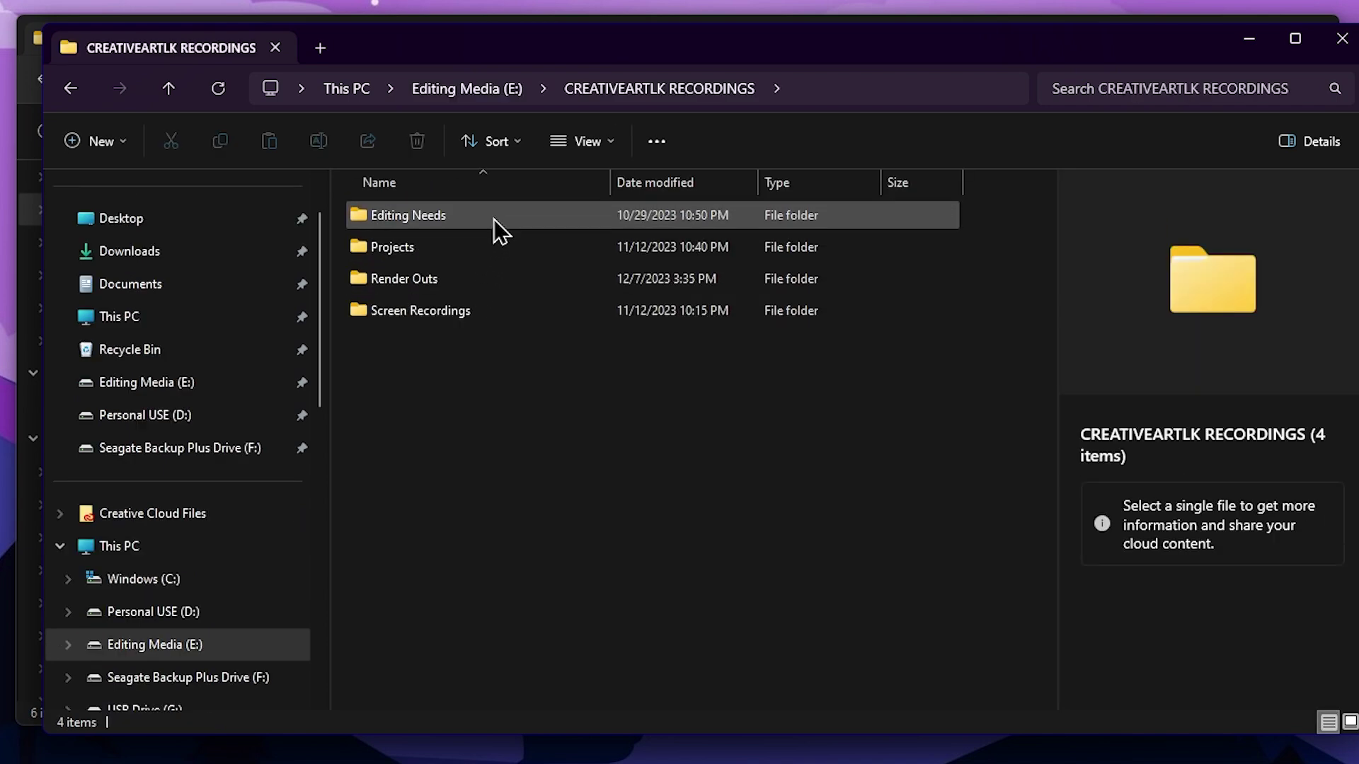
pyautogui.doubleClick(494, 216)
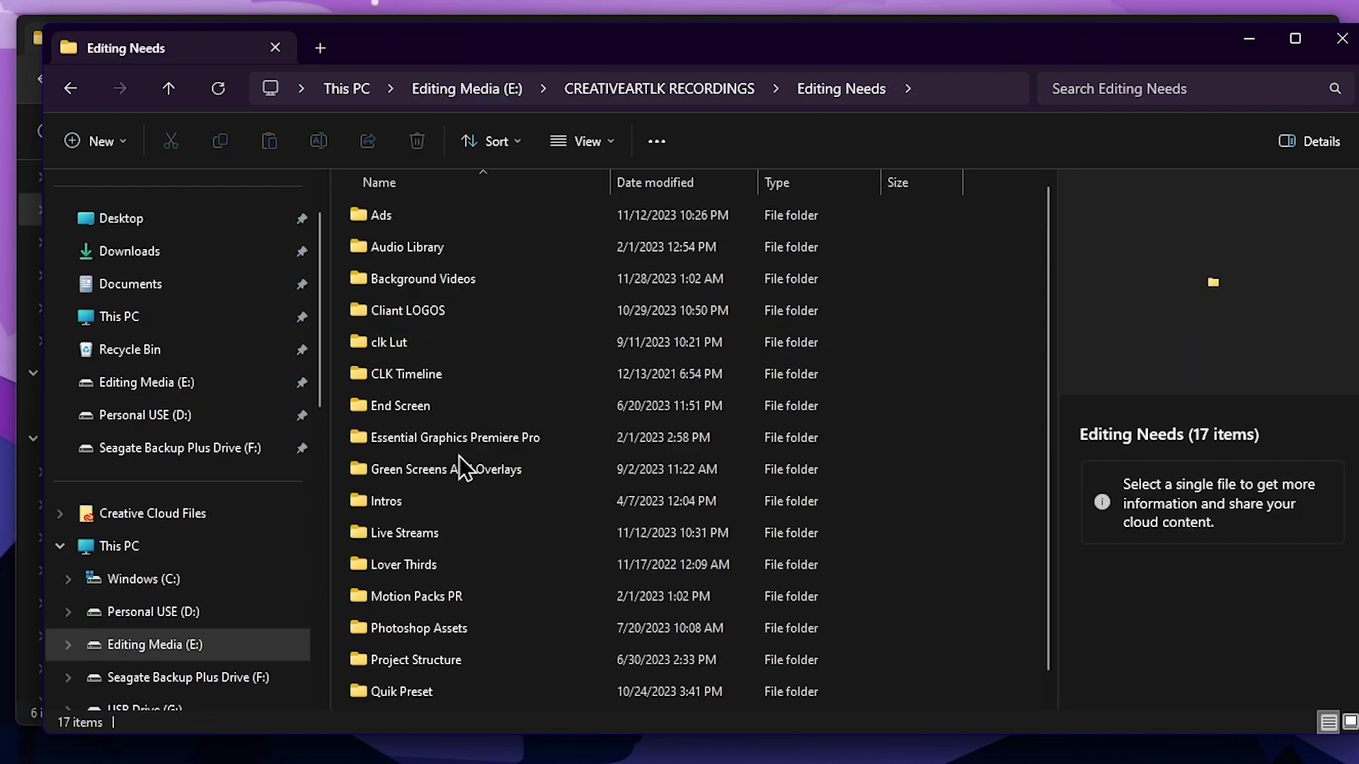
pyautogui.press('l')
pyautogui.press('Down')
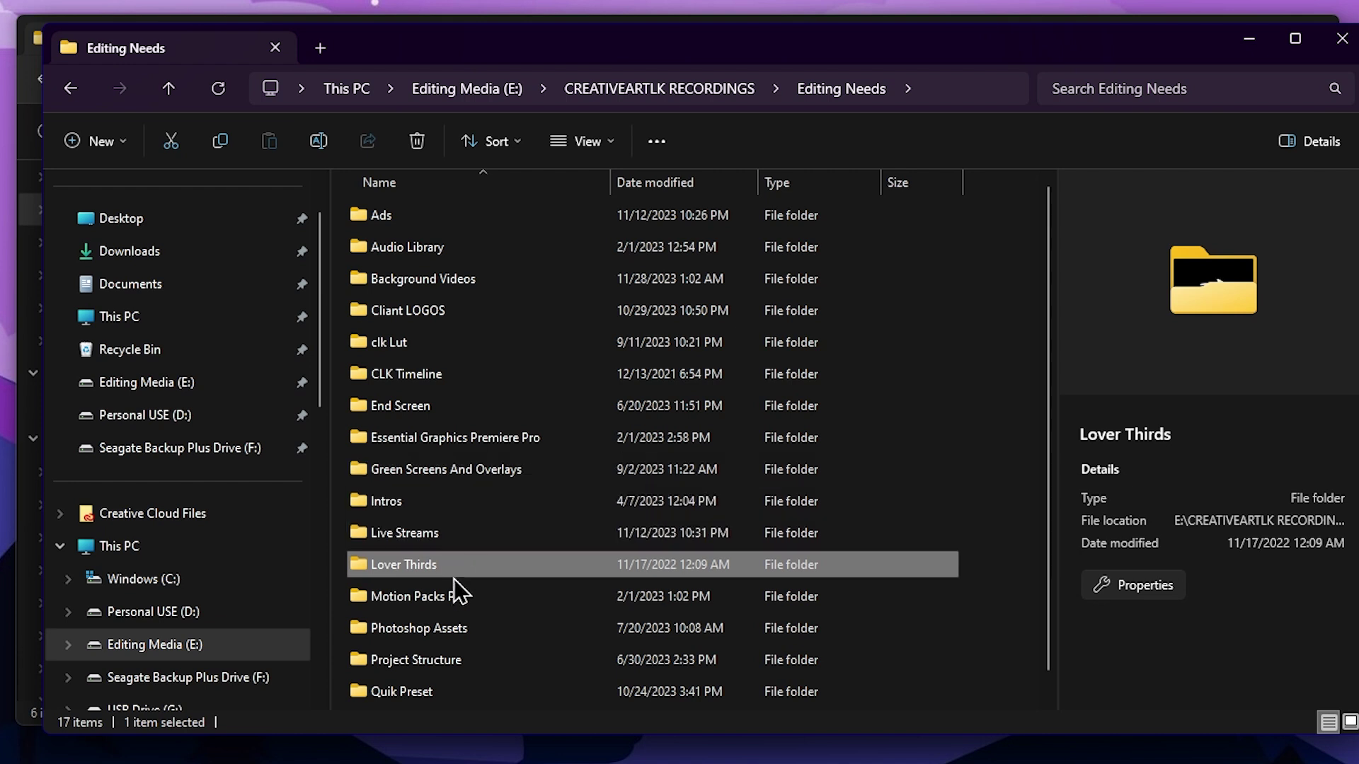
pyautogui.doubleClick(492, 565)
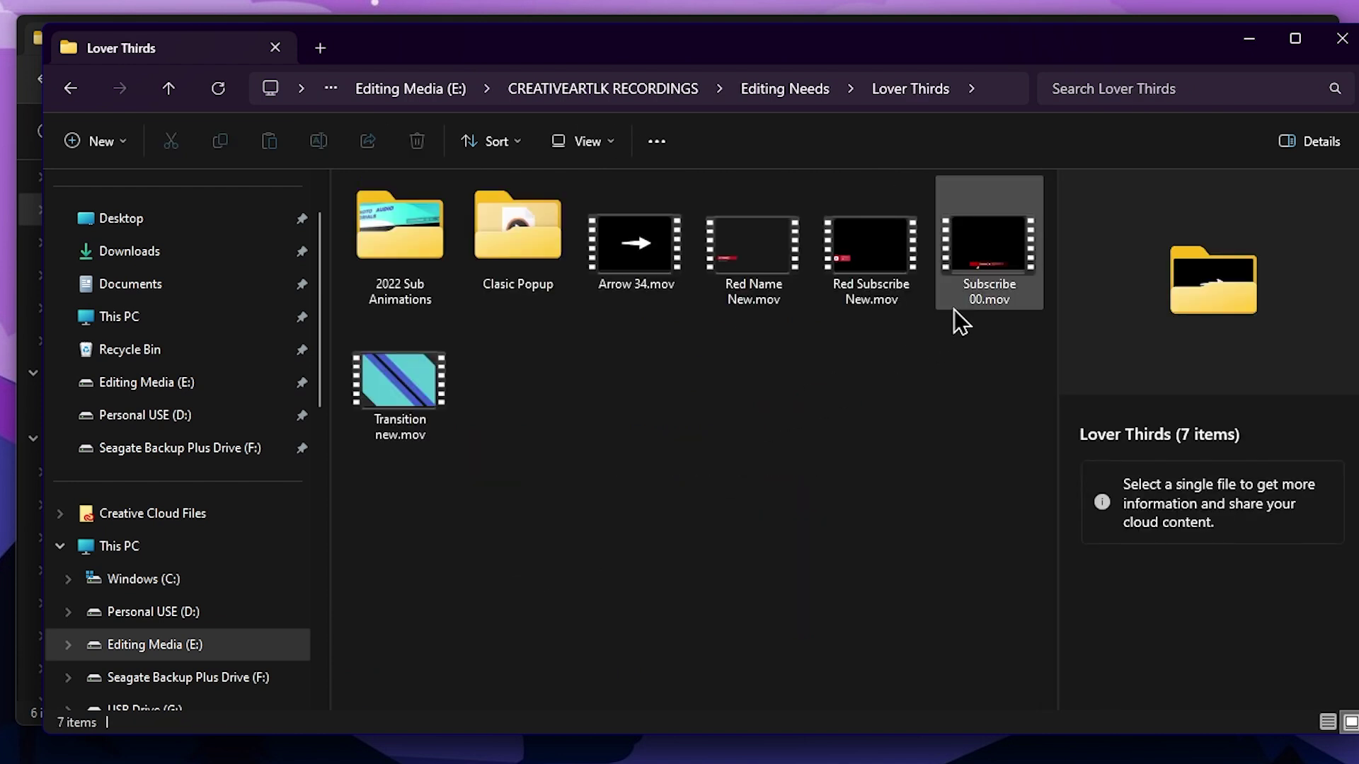
# Step: Examine the thumbnails and previews of Red Name New.mov, Red Subscribe New.mov and Subscribe 00.mov
pyautogui.moveTo(739, 376); pyautogui.dragTo(980, 333)
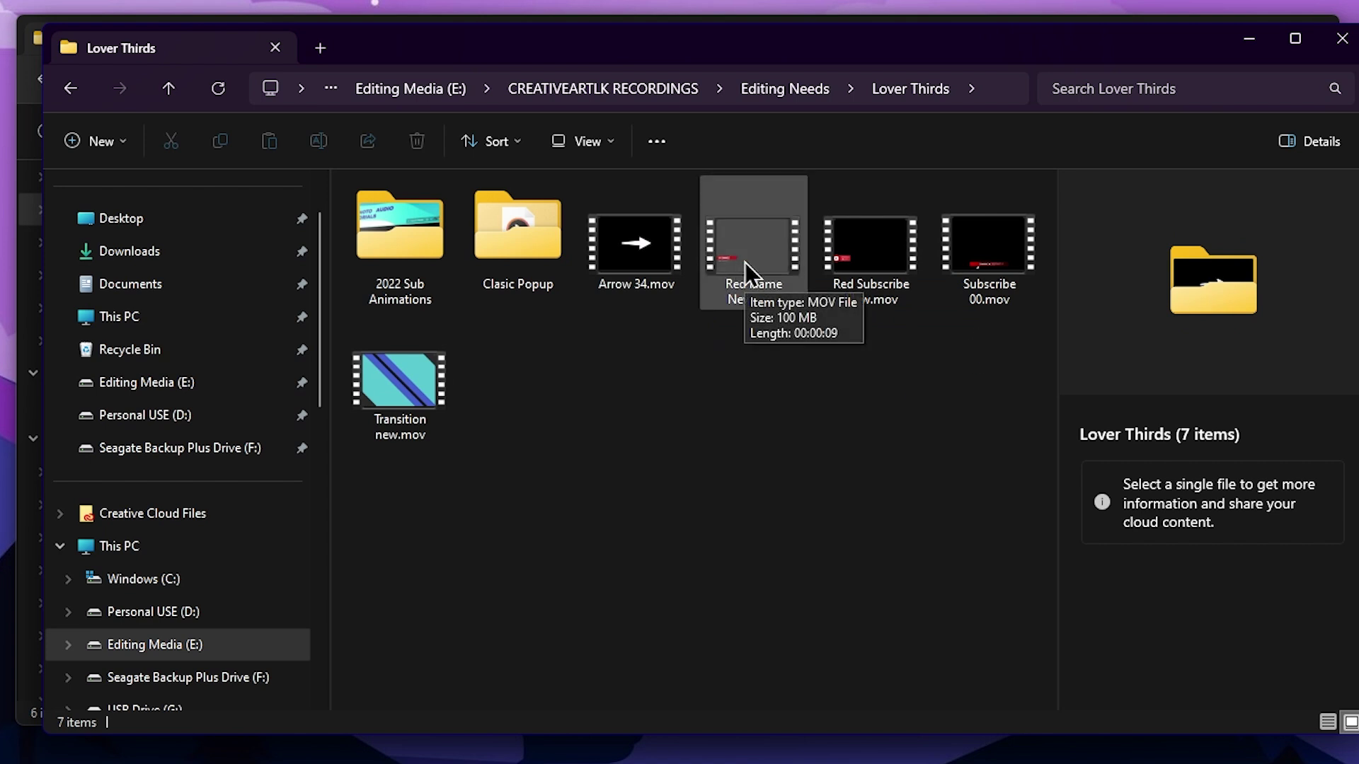
pyautogui.click(745, 262)
pyautogui.click(865, 263)
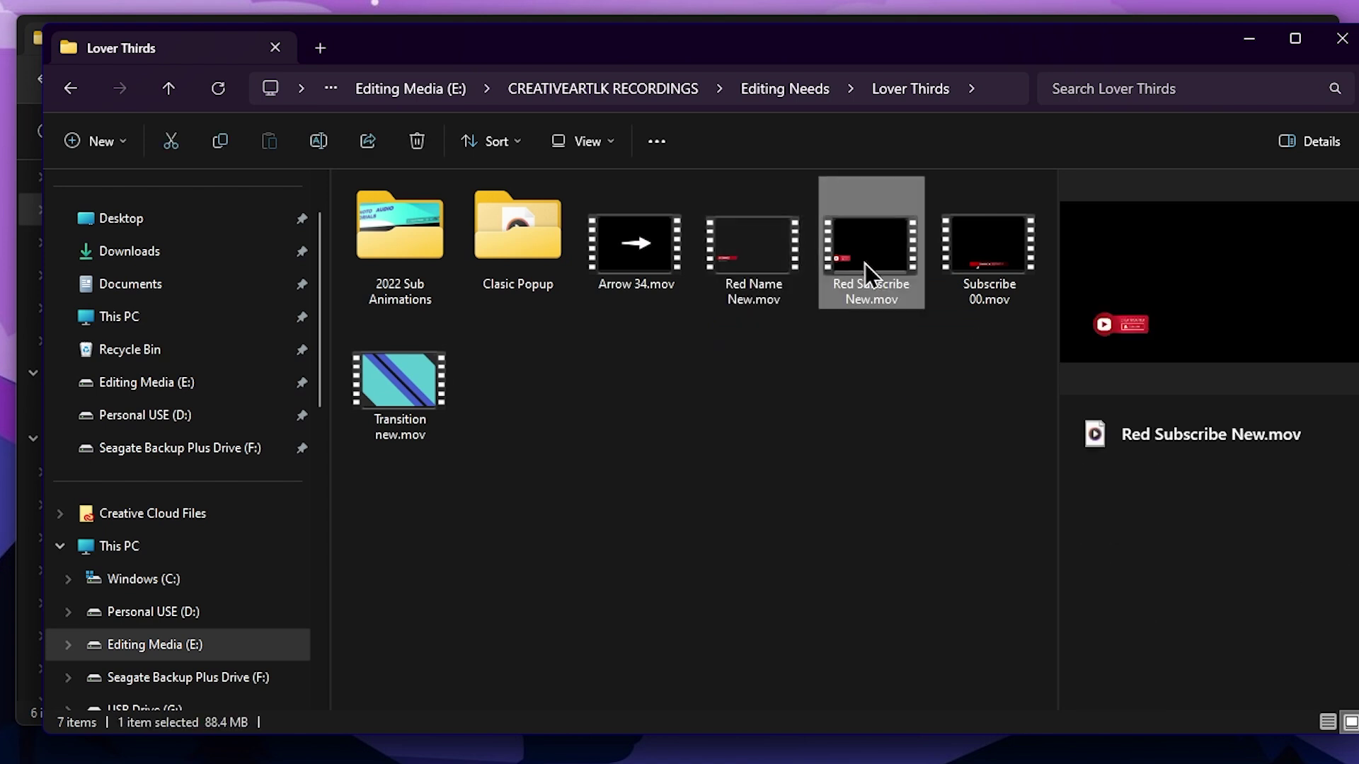
pyautogui.click(987, 273)
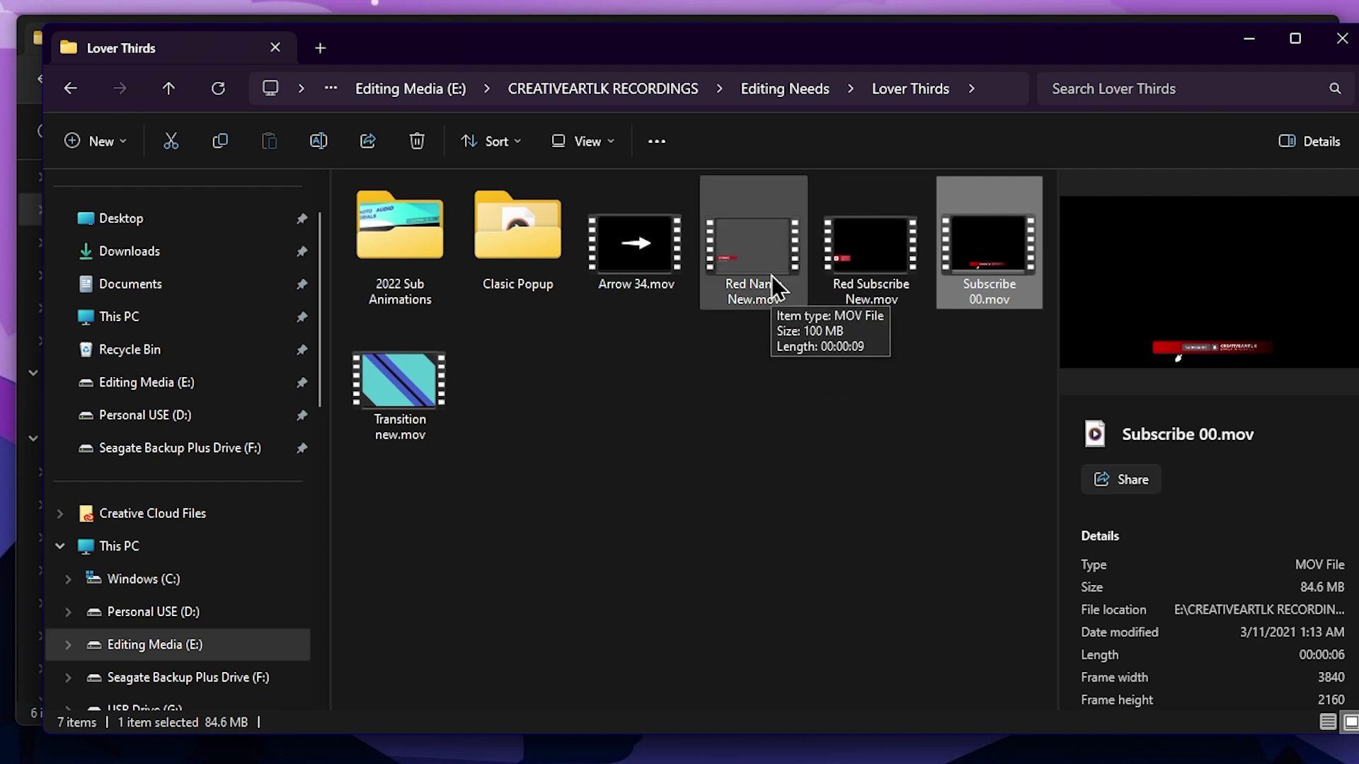
pyautogui.click(792, 414)
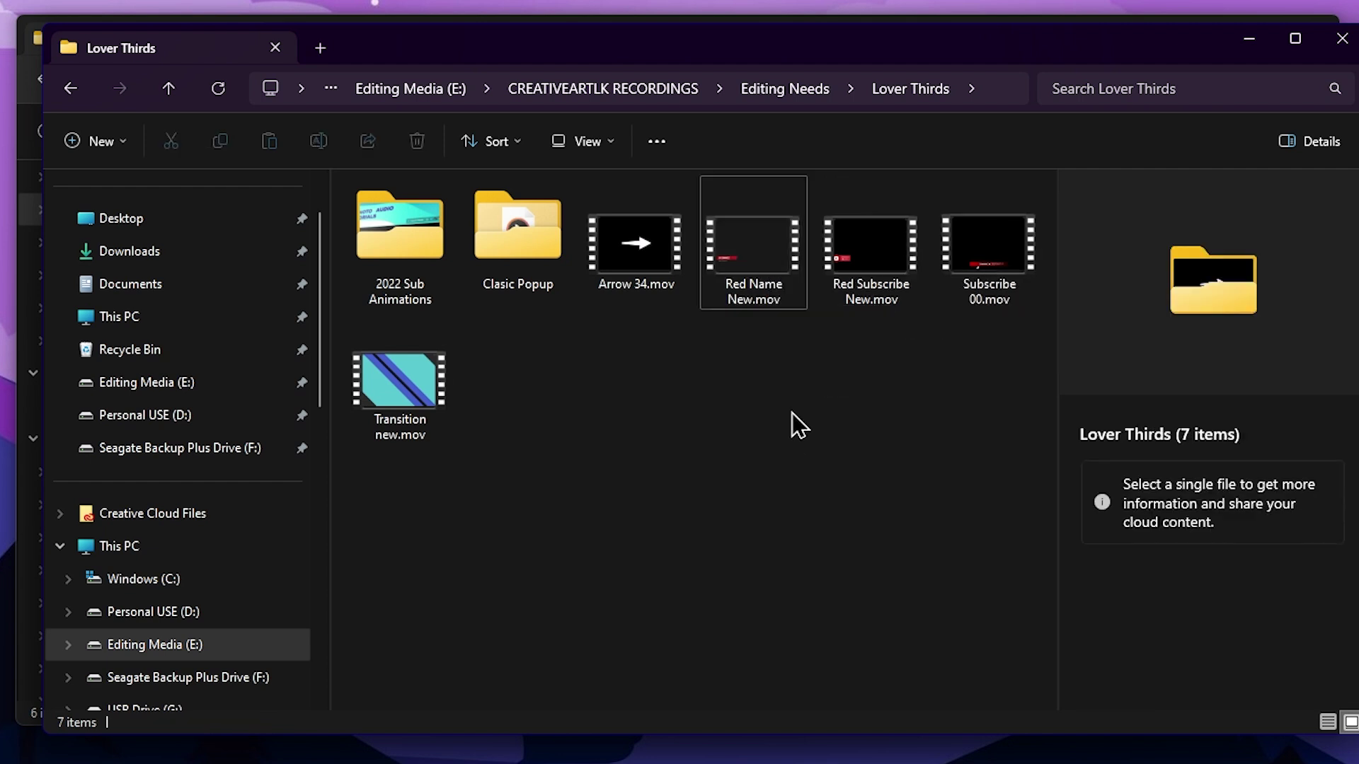
# Step: Play the transparent clip Red Name New.mov with mpv, and close the player
pyautogui.rightClick(725, 239)
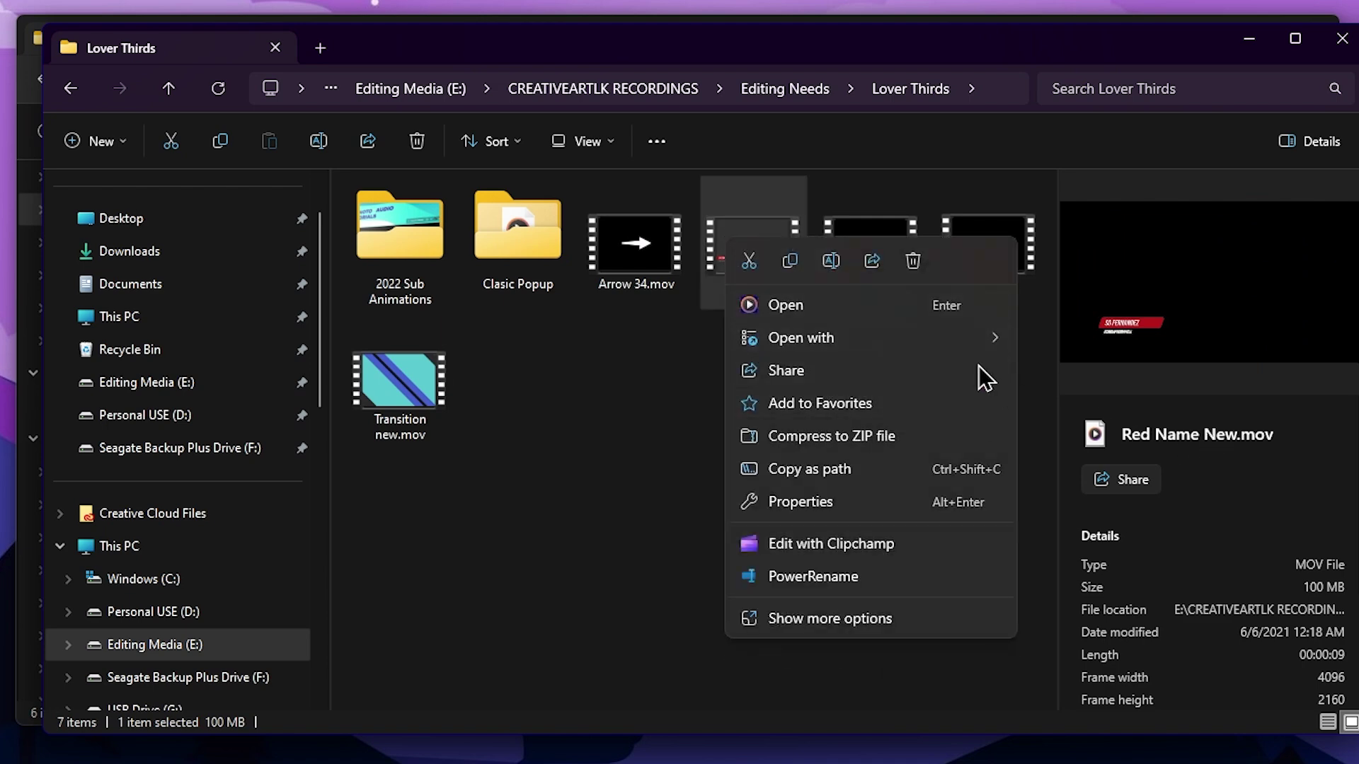
pyautogui.moveTo(964, 337)
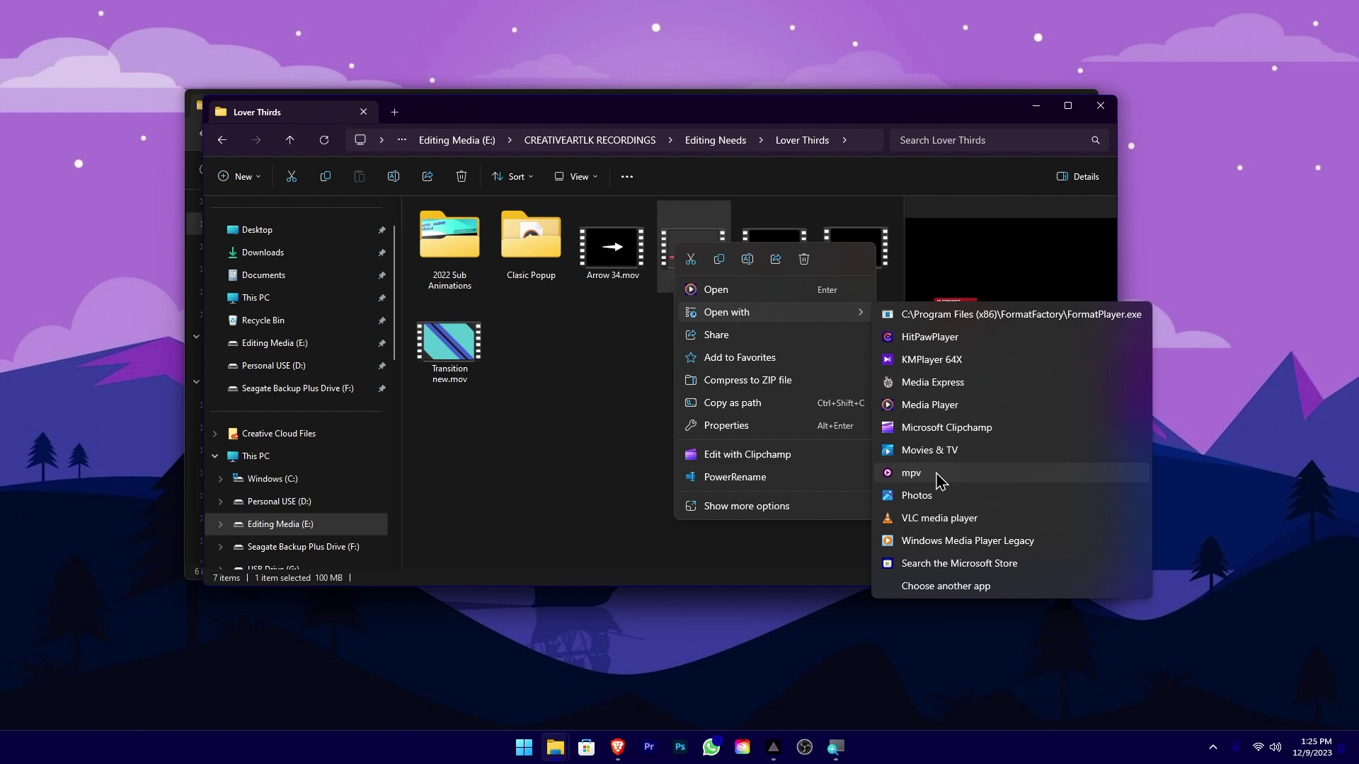
pyautogui.click(936, 473)
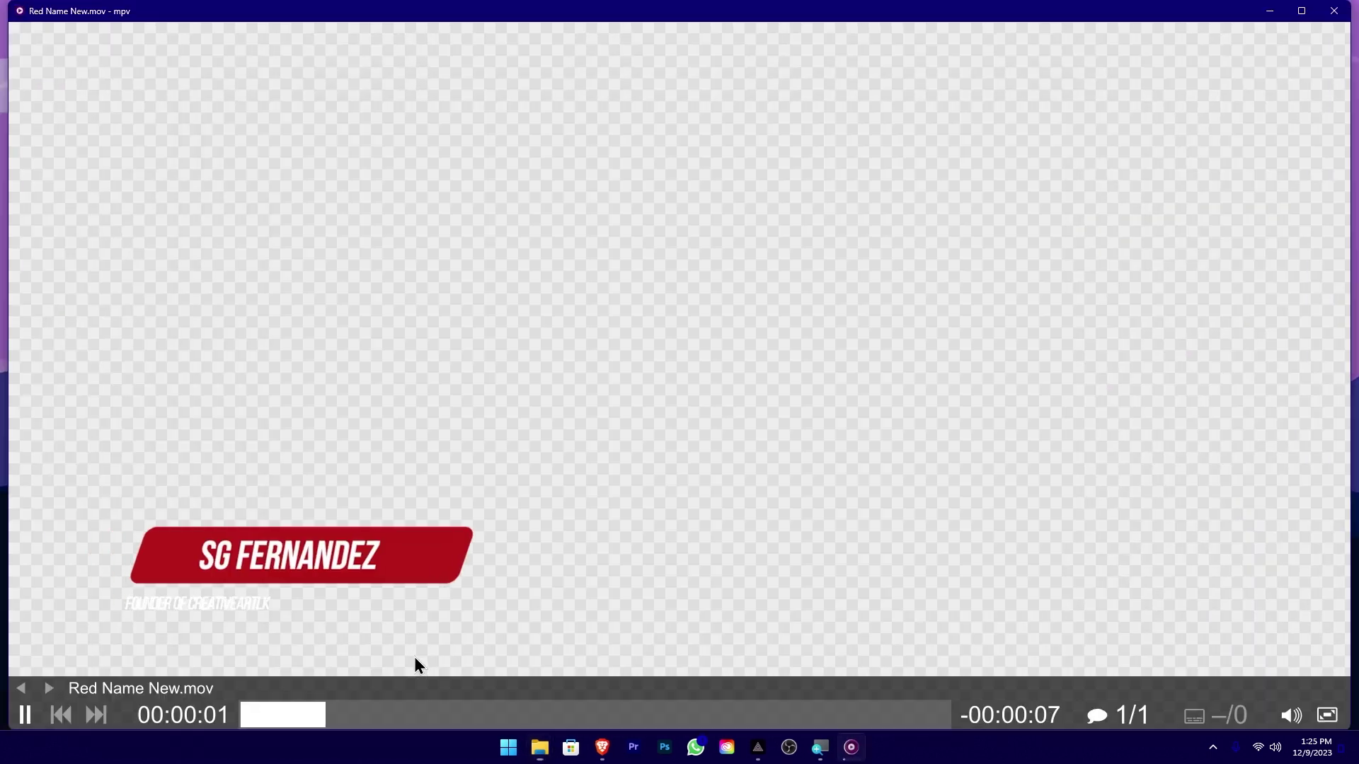
pyautogui.click(394, 716)
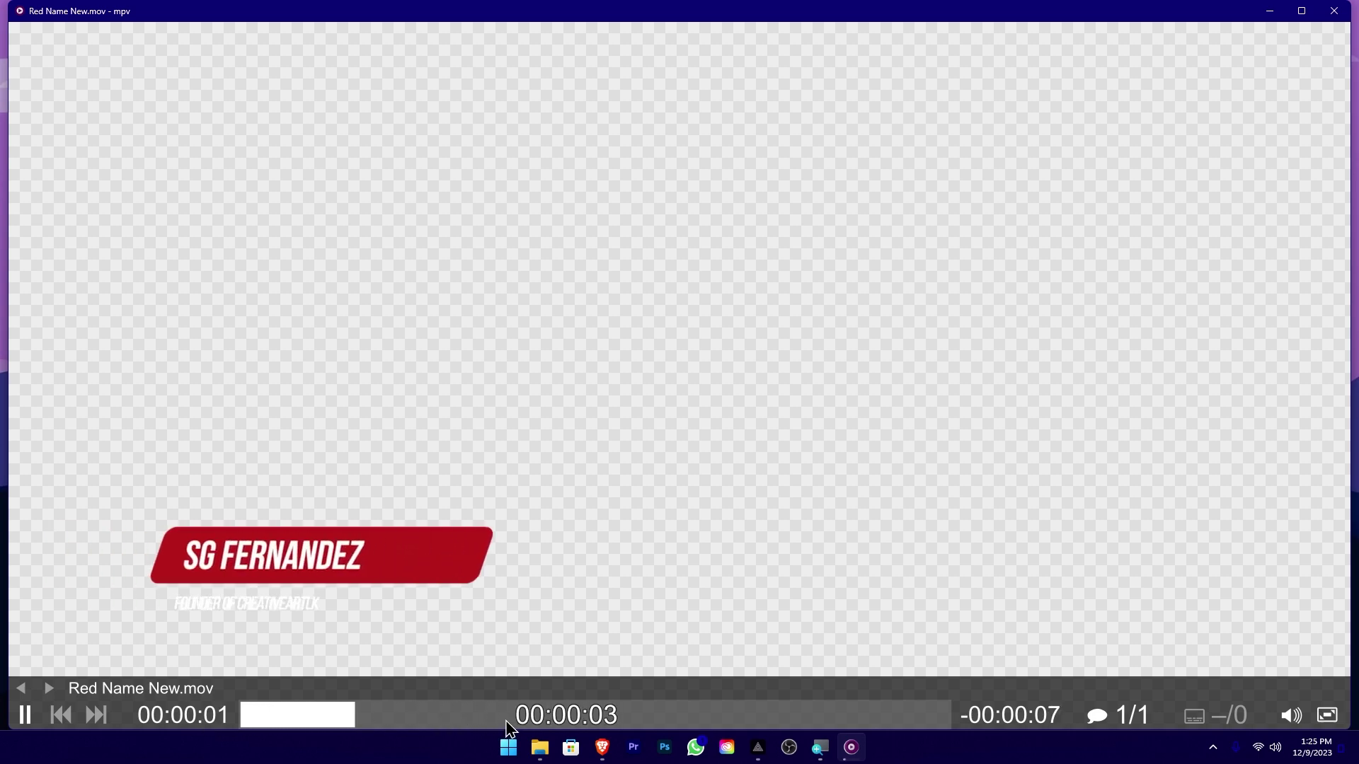
pyautogui.click(1333, 11)
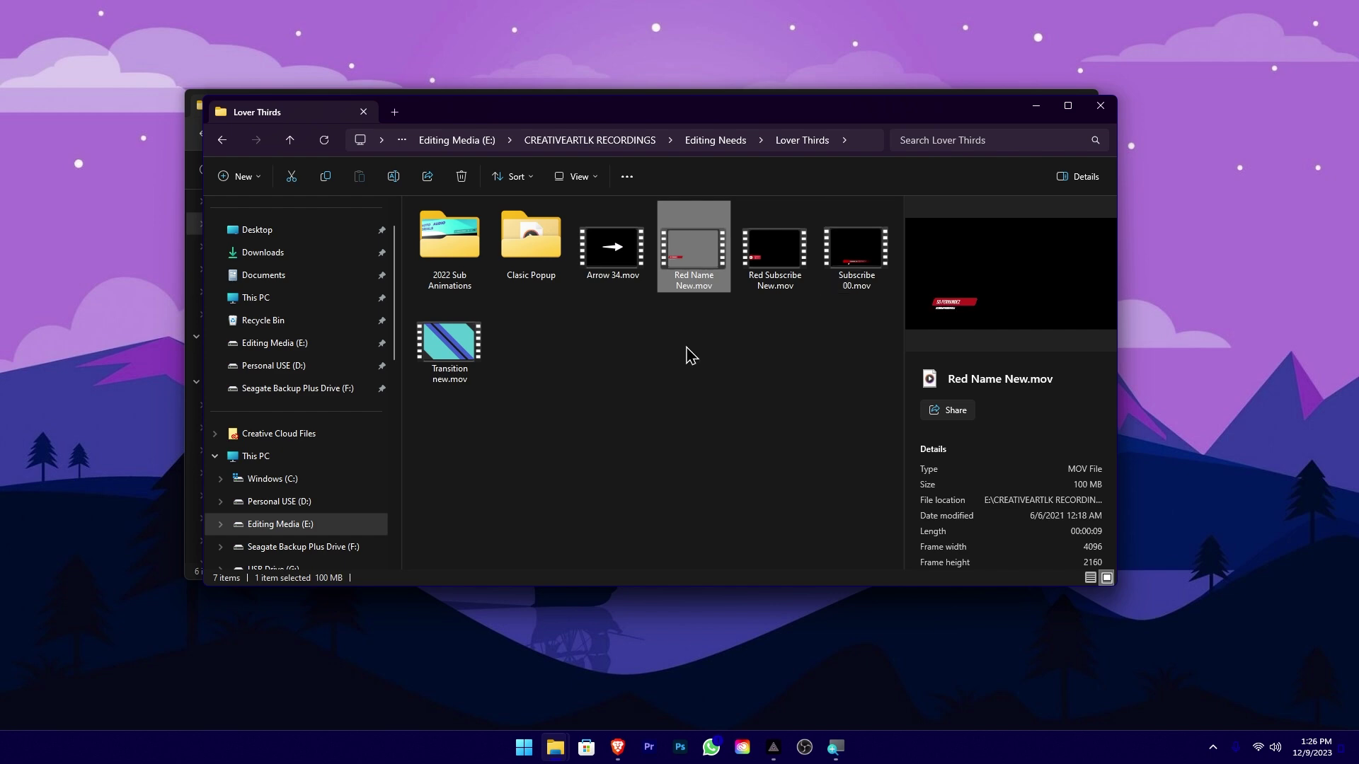
# Step: Minimize the Lover Thirds window and review the MP4 thumbnails in the Cam Rev New folder again
pyautogui.click(1036, 110)
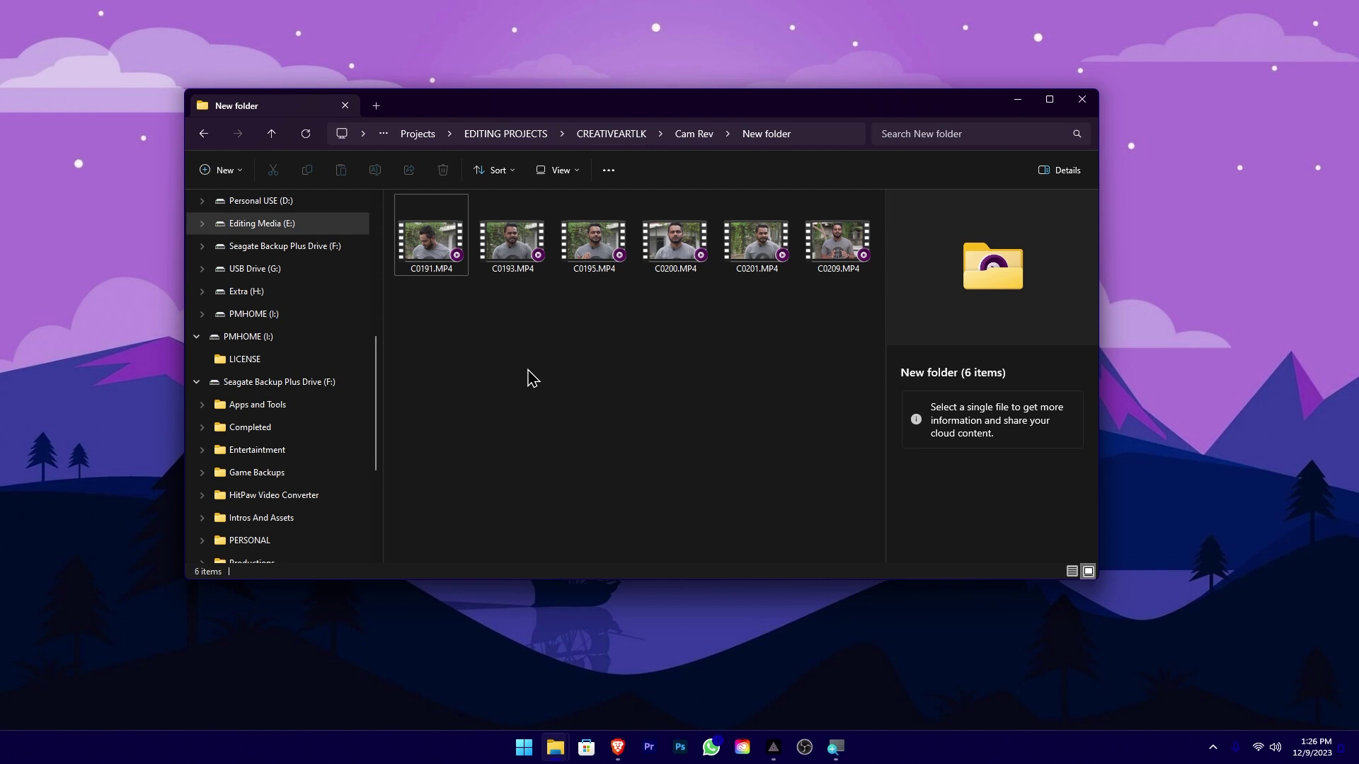
pyautogui.moveTo(421, 346); pyautogui.dragTo(839, 243)
pyautogui.click(655, 453)
pyautogui.moveTo(440, 342); pyautogui.dragTo(807, 301)
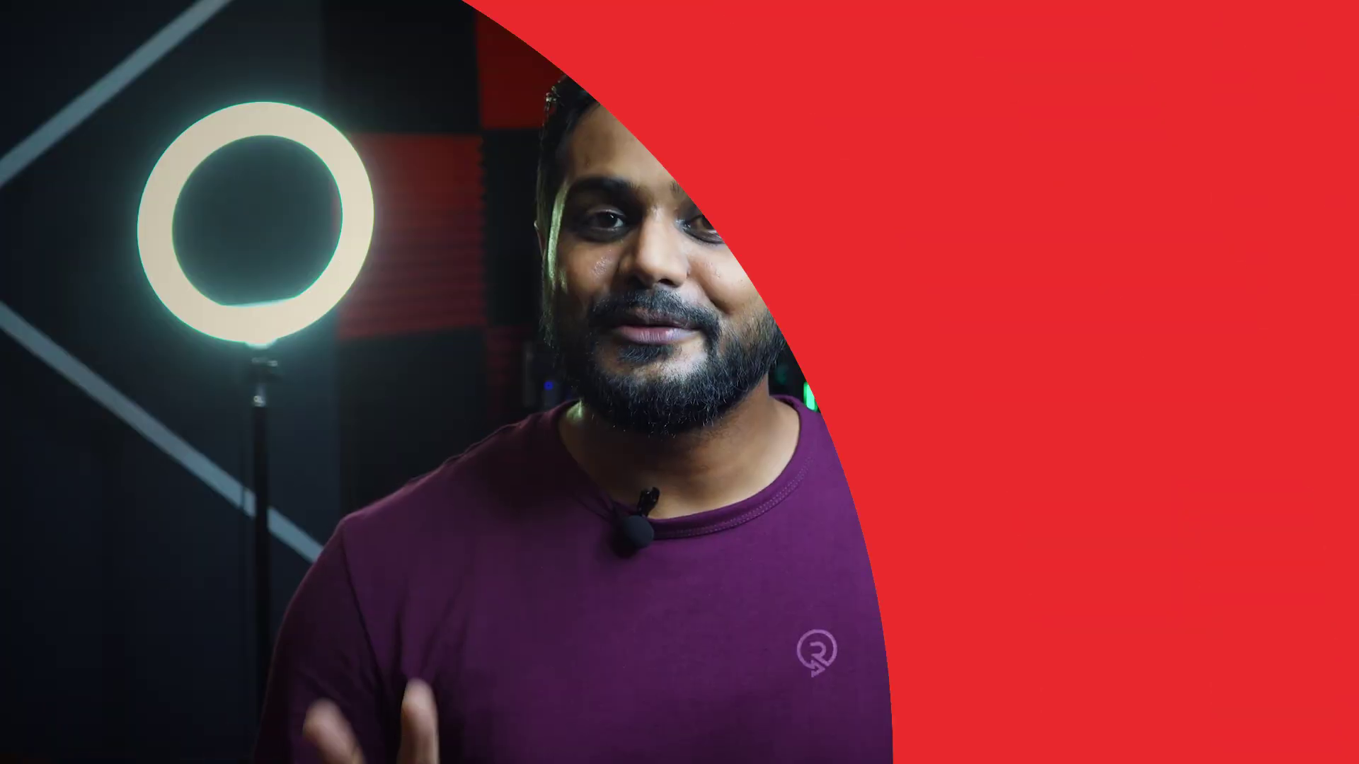